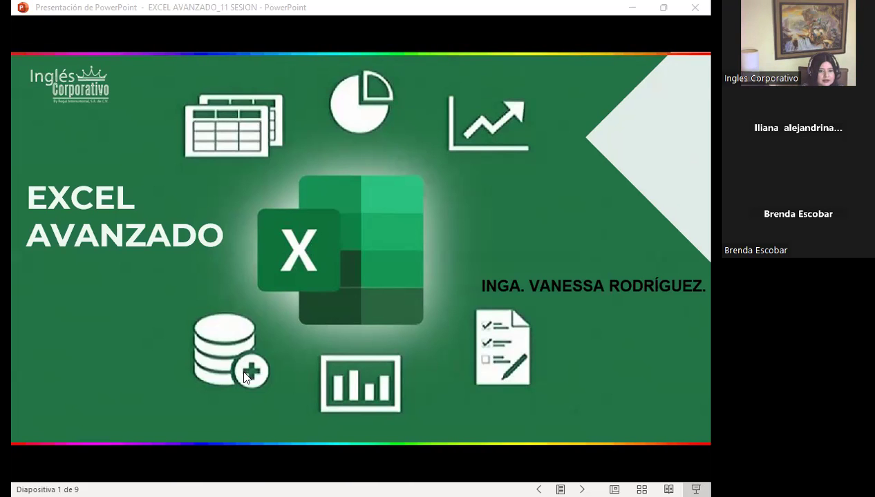
Step: Switch from the PowerPoint slideshow to the Firefox course outline, showing Sección 3's 3.1 Subtotales lab
key(alt+Tab)
scroll(185, 303, down, 1)
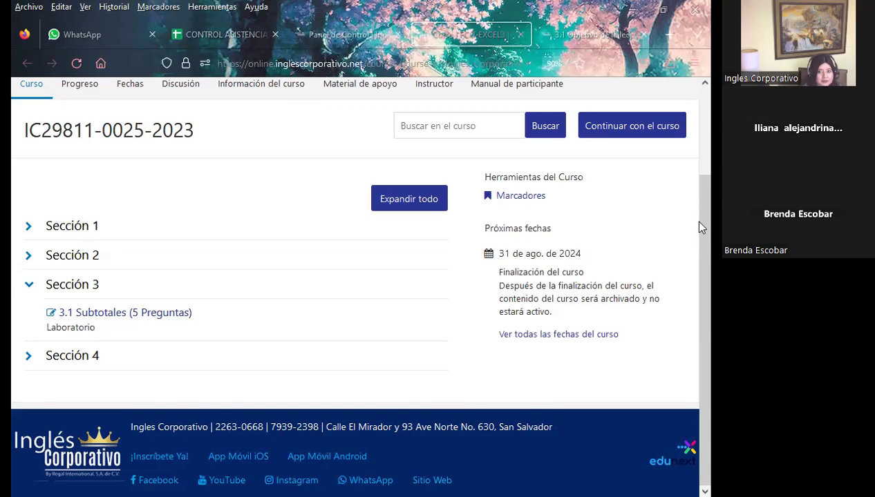
Step: Go to the '3.1 Objetivo de la lección: Subtotales' tab and scroll to its SUBTOTAL explanation
key(ctrl+Tab)
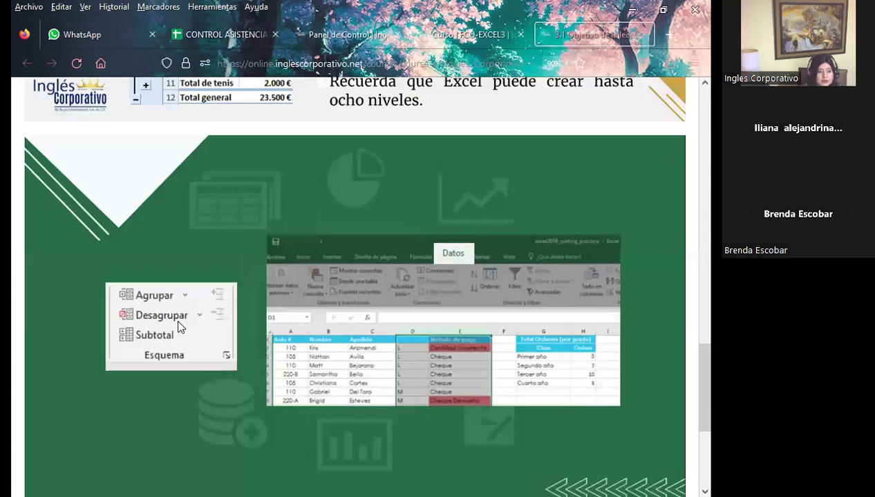
scroll(331, 340, up, 15)
scroll(423, 333, down, 2)
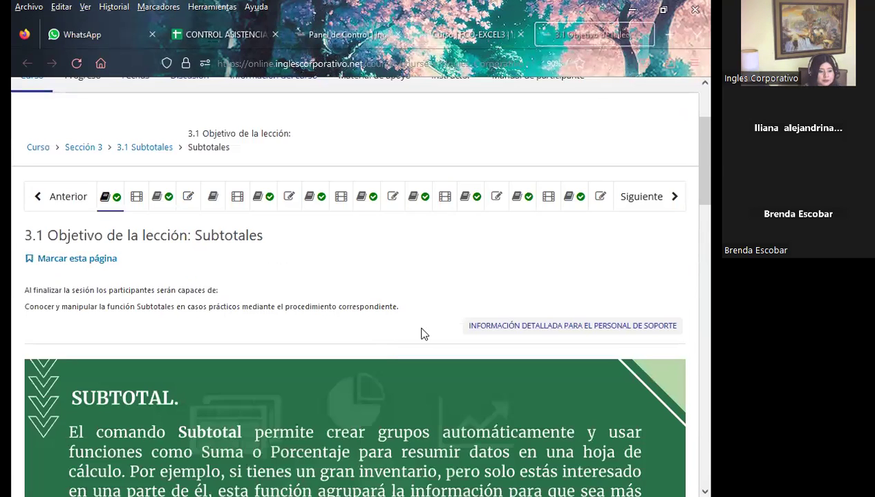
scroll(424, 334, down, 2)
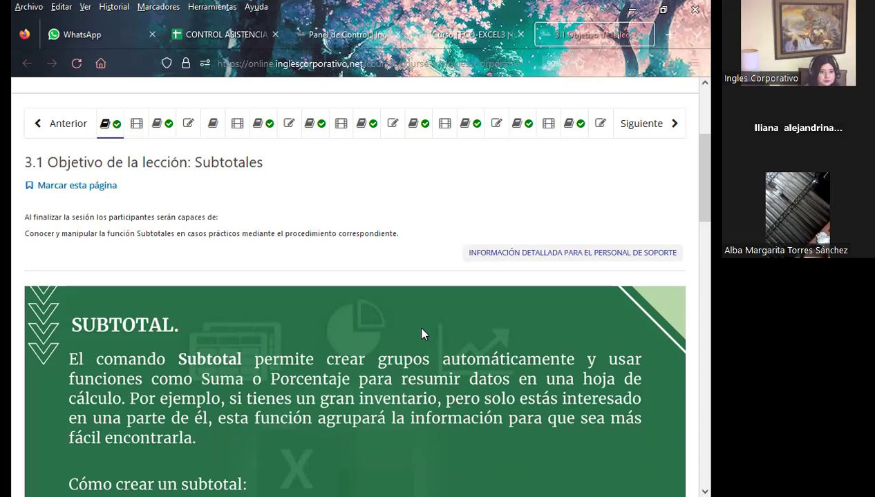
Step: Open the class #11 discussion forum unit from the lesson navigation
click(161, 124)
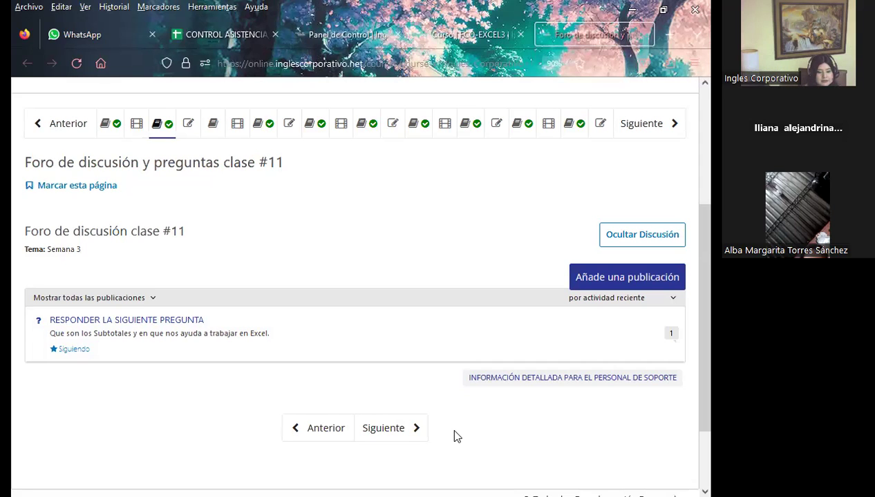
Step: Return to the EXCEL AVANZADO_11 SESION presentation on slide 1 of 9
key(alt+Tab)
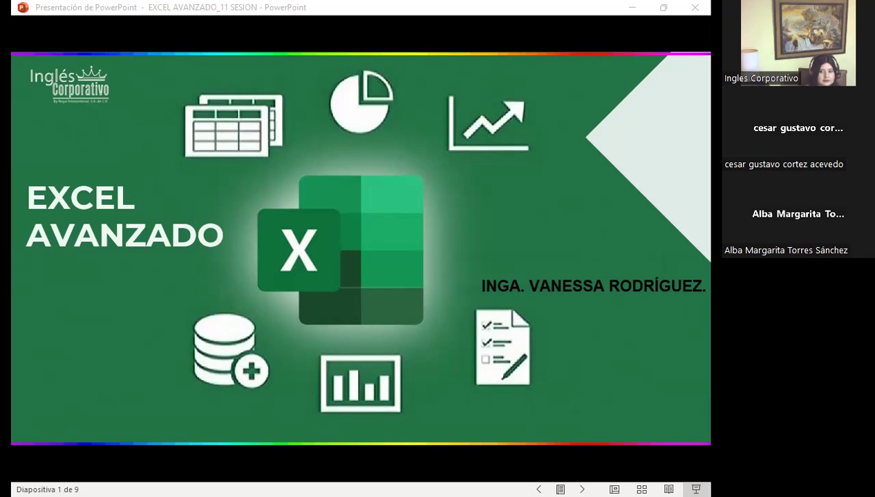
Step: Advance past the AGENDA slide to slide 3, OBJETIVO DE SESIÓN
click(455, 161)
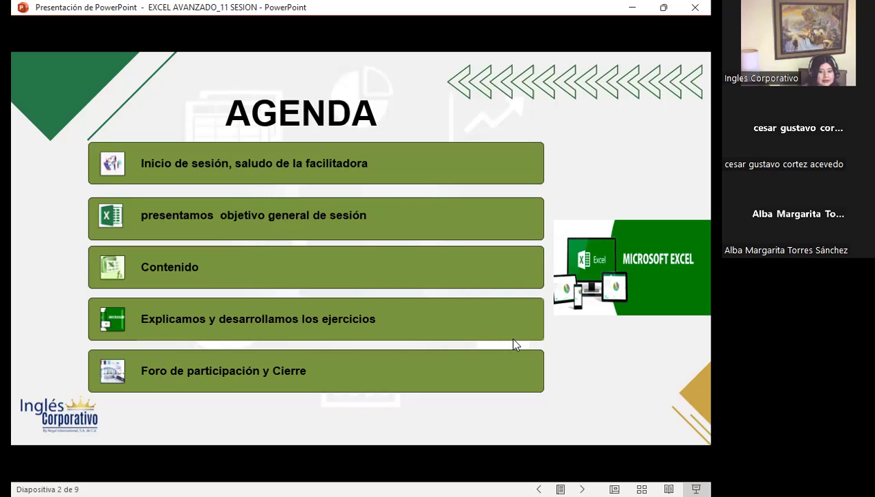
click(552, 373)
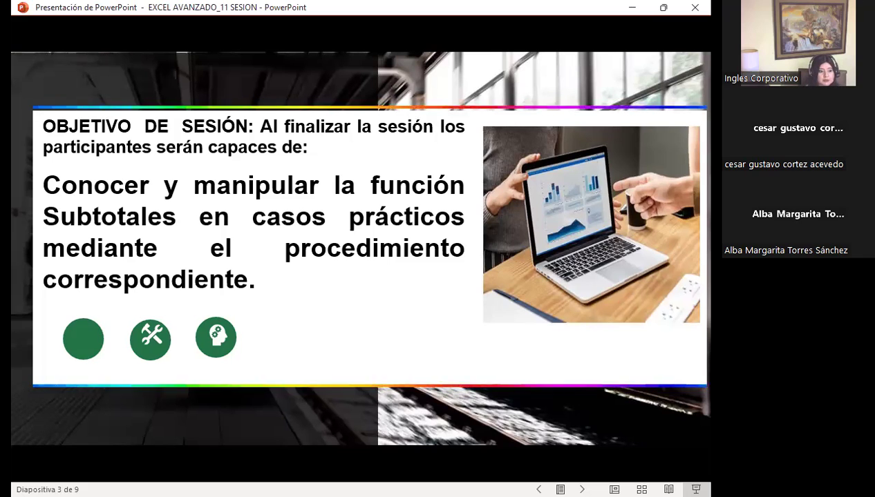
Step: Advance to slide 4, 'SUBTOTALES de Excel: más control sobre tus cálculos'
click(565, 86)
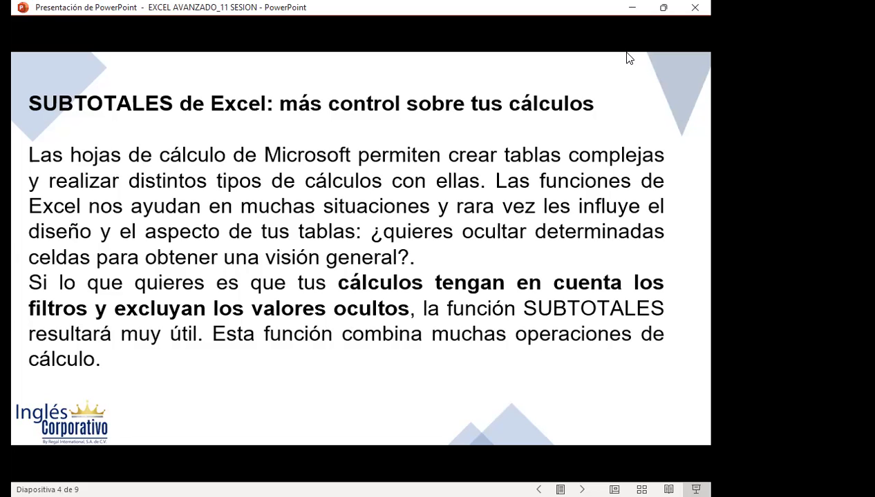
Step: Advance through slide 5 to slide 6, the function_num code table (1–11, 101–111)
click(629, 58)
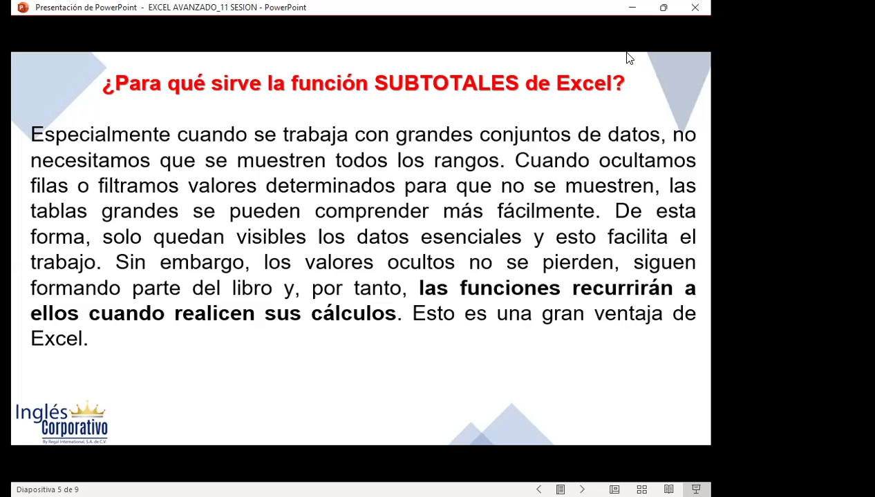
click(629, 58)
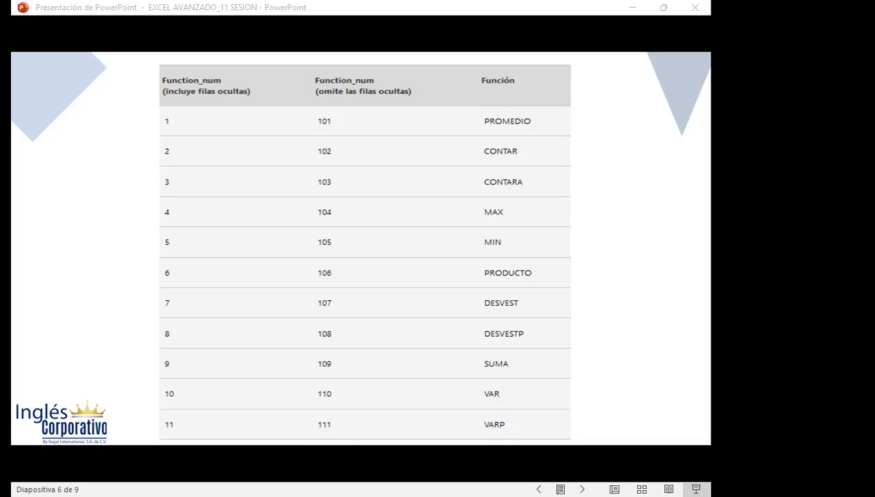
Step: Switch from the slideshow to the Excel EJERCICIO_1_SUBTOTAL sales sheet
key(alt+Tab)
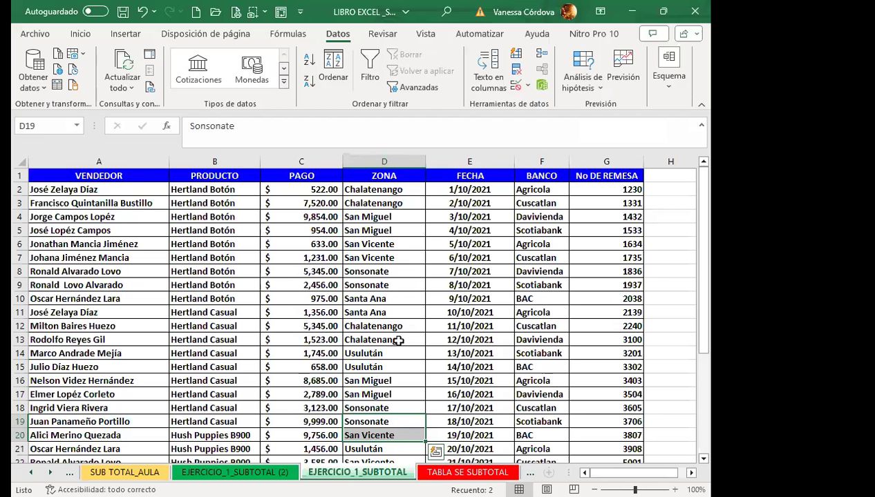
Step: Switch Excel to the other signed-in account, scroll the sales table, and select cell C10
click(563, 14)
click(449, 355)
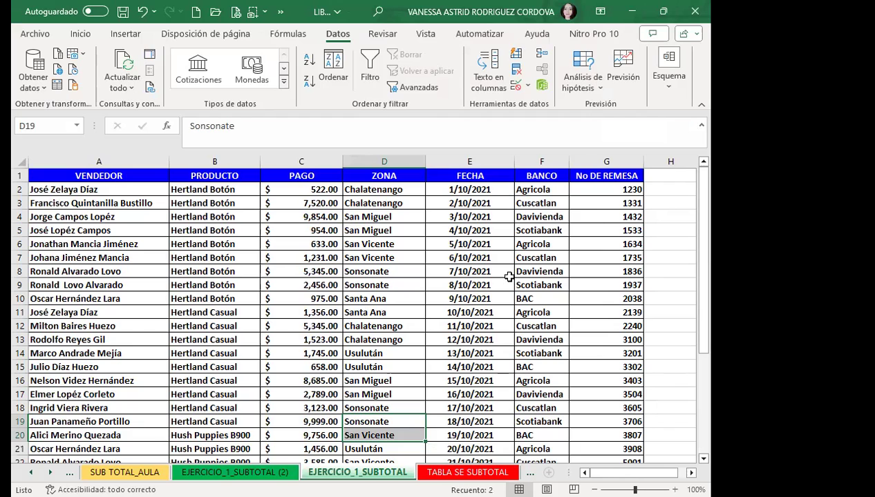
scroll(292, 339, down, 10)
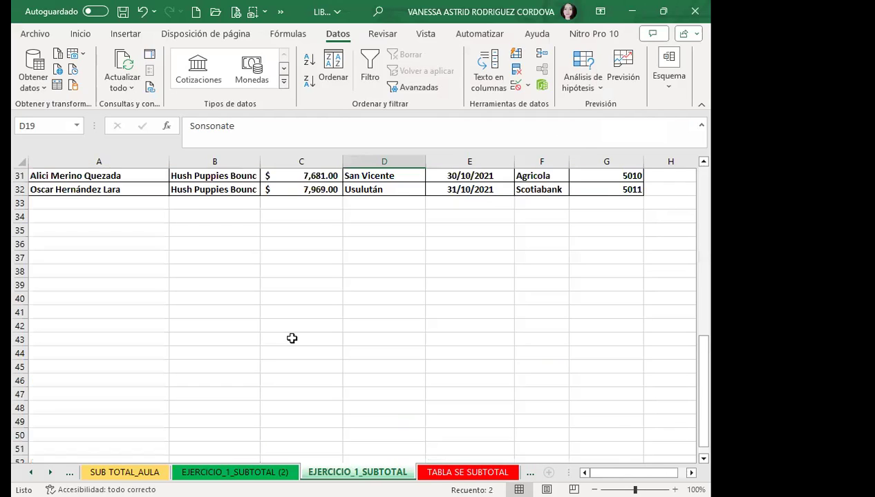
scroll(291, 339, up, 2)
scroll(294, 330, up, 1)
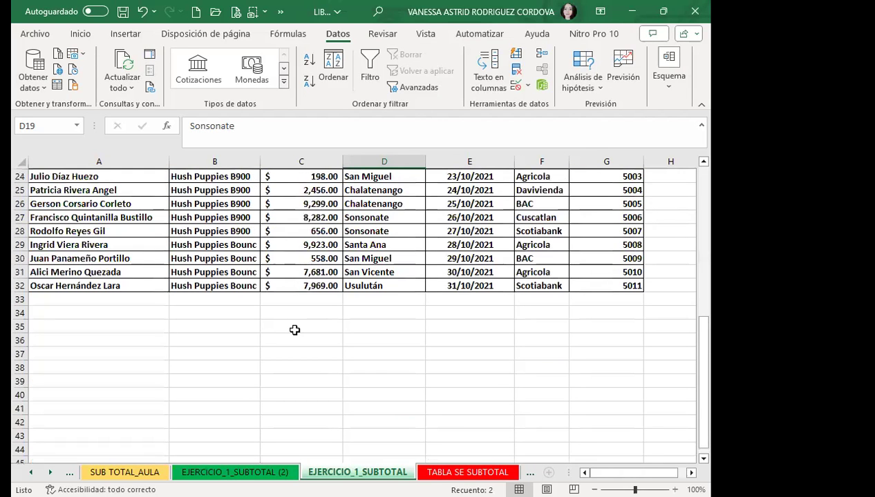
scroll(308, 303, up, 8)
click(308, 298)
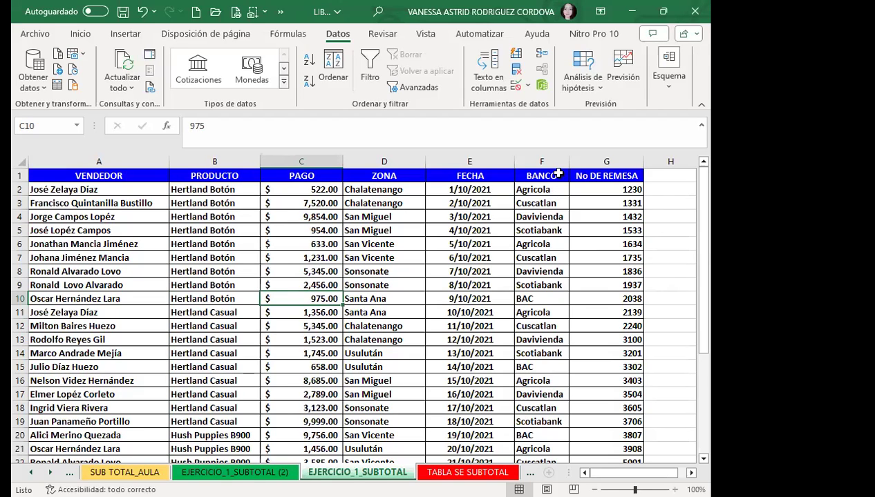
click(547, 204)
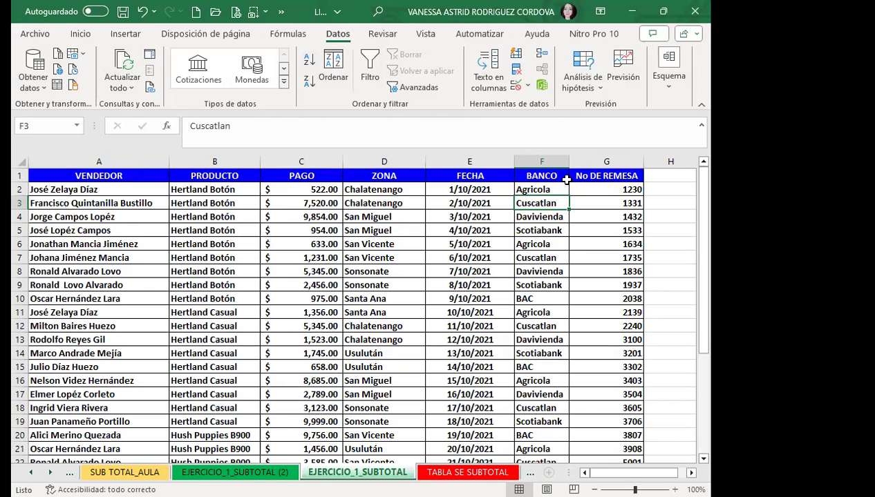
click(526, 173)
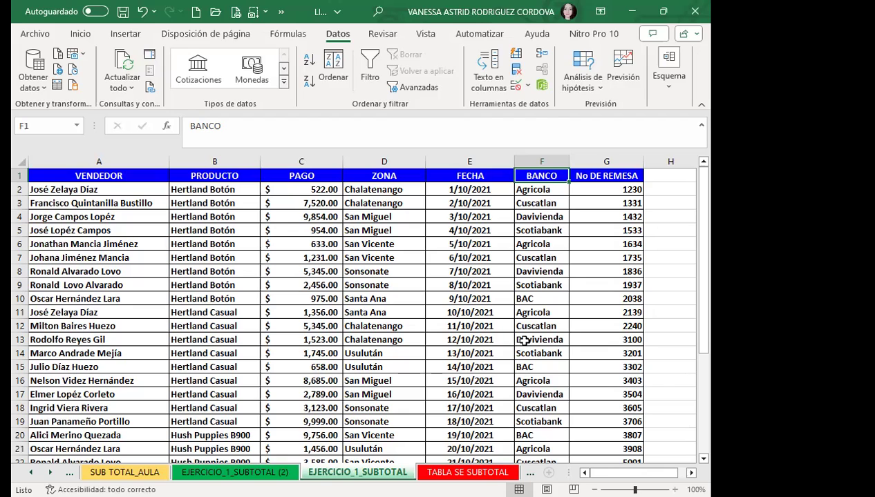
click(436, 232)
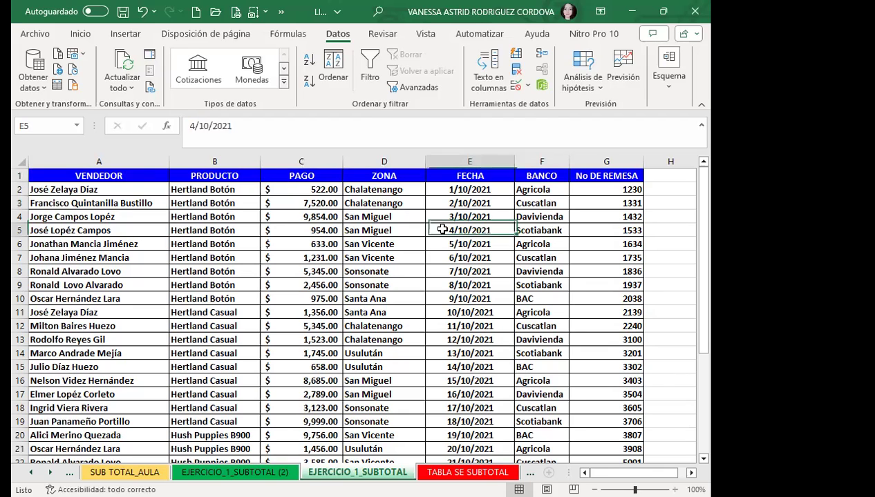
Step: Sort the sales table by BANCO on cell values, A to Z
click(339, 64)
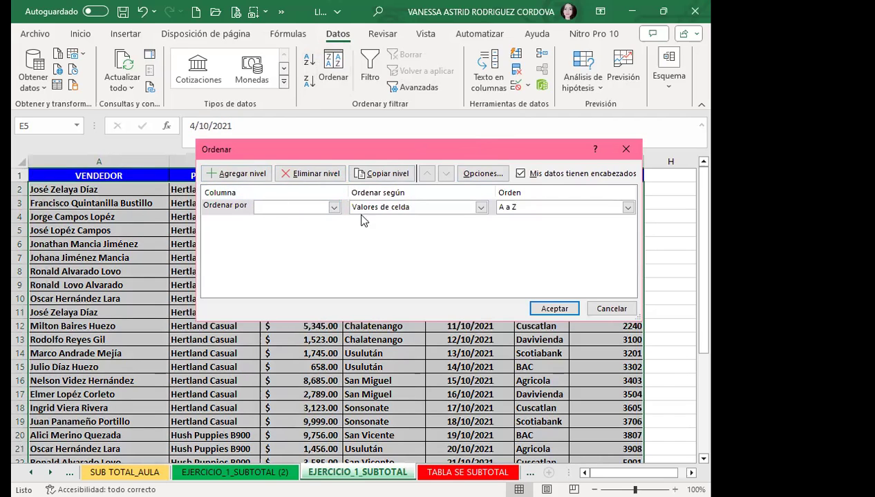
click(334, 208)
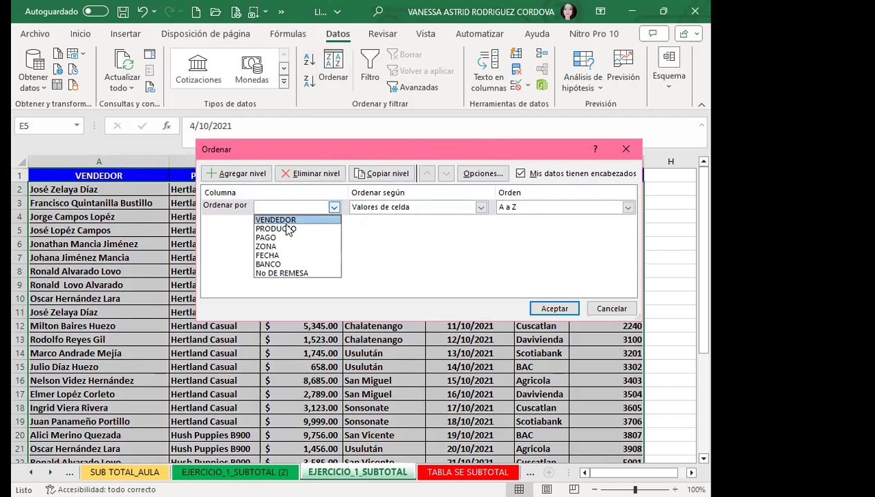
click(267, 265)
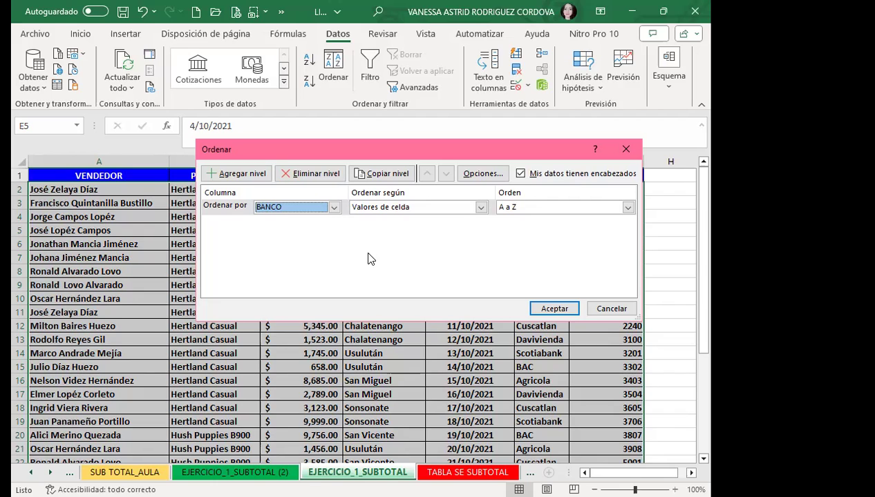
click(333, 208)
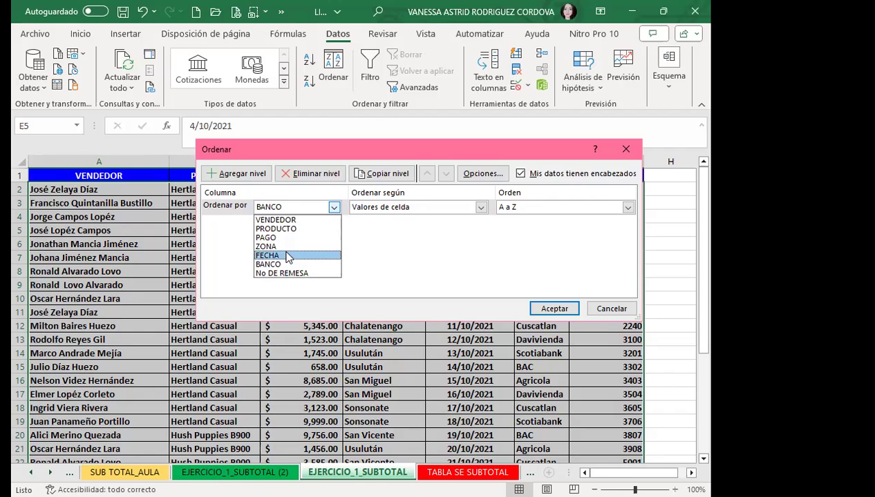
click(263, 264)
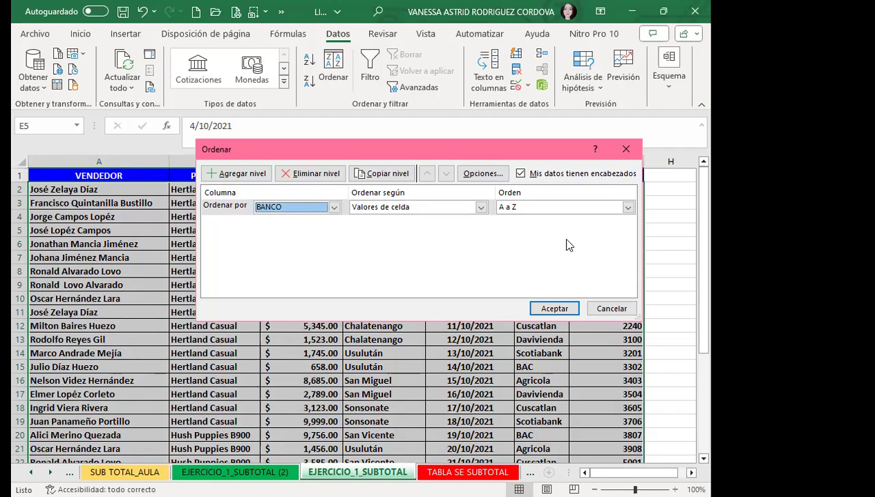
click(555, 308)
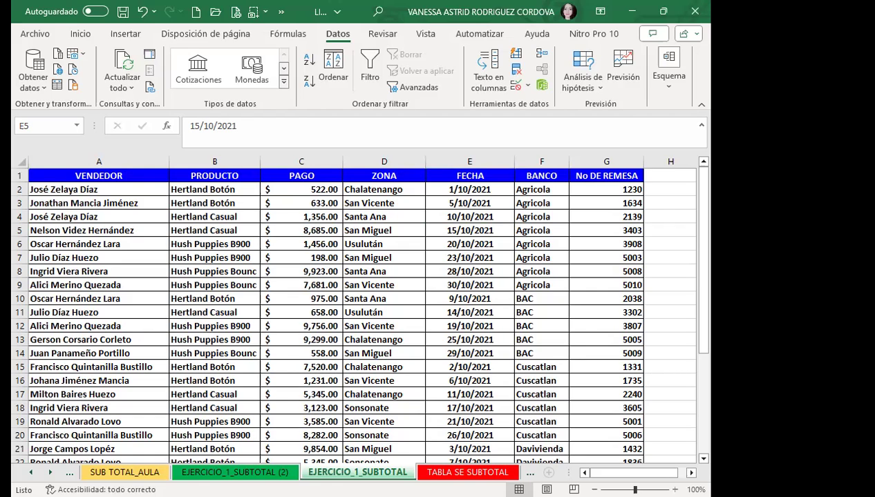
click(412, 325)
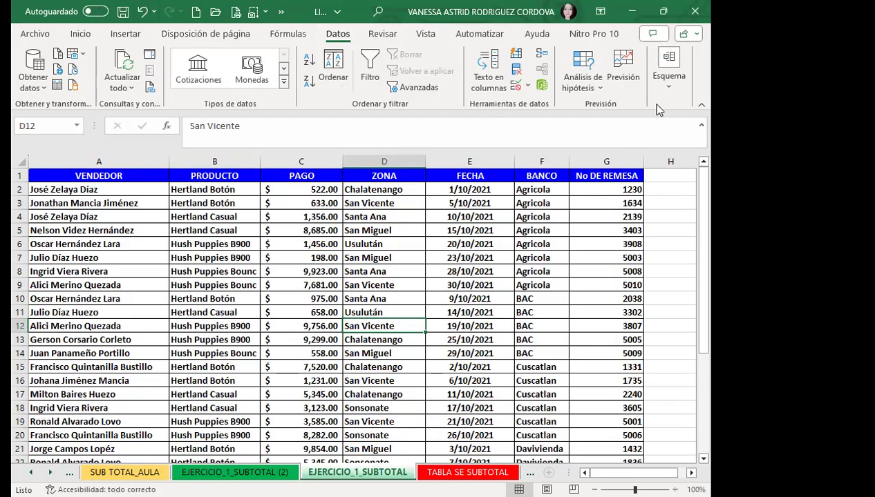
Step: Open the Datos tab's Esquema dropdown showing Agrupar, Desagrupar and Subtotal
click(669, 78)
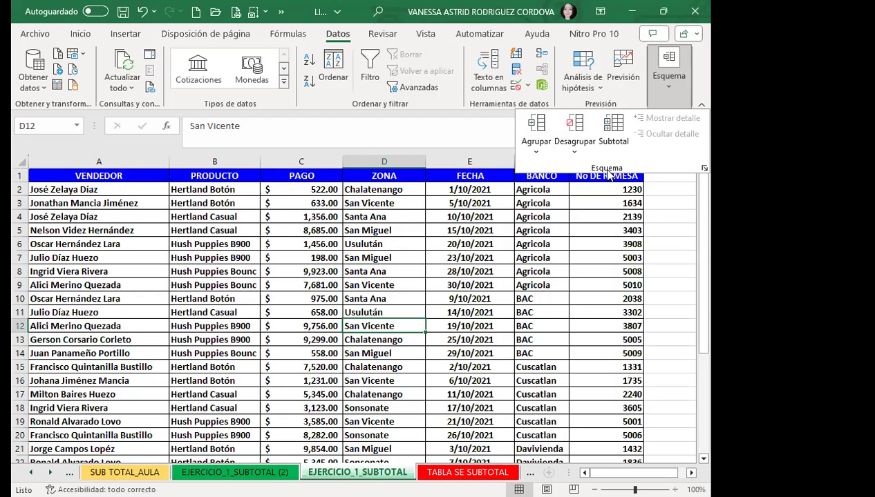
Step: Open Subtotales and group the subtotals at each change in BANCO
click(616, 129)
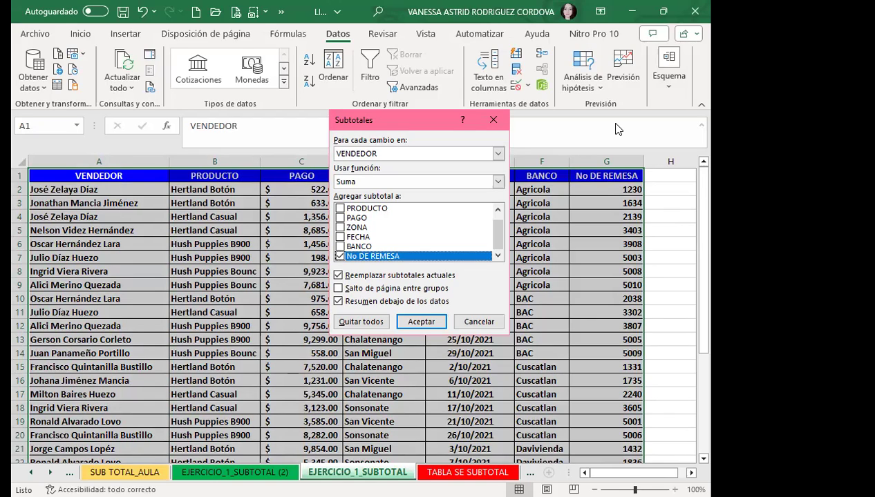
click(497, 155)
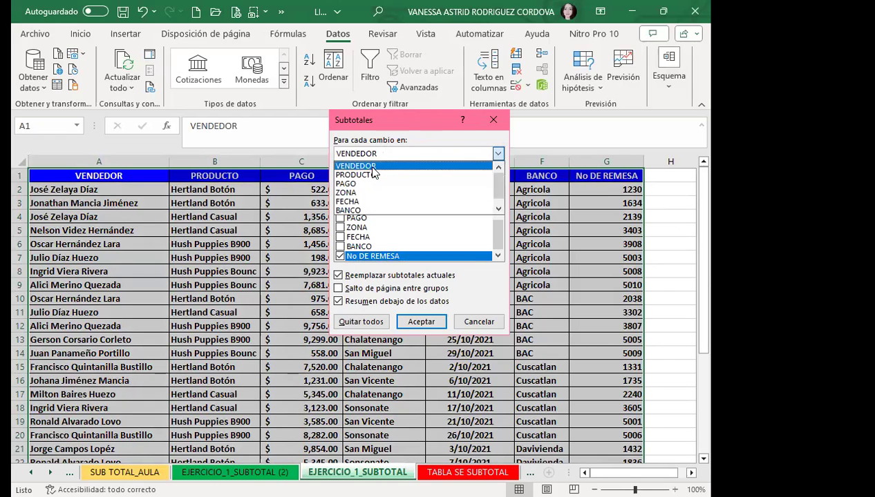
click(348, 211)
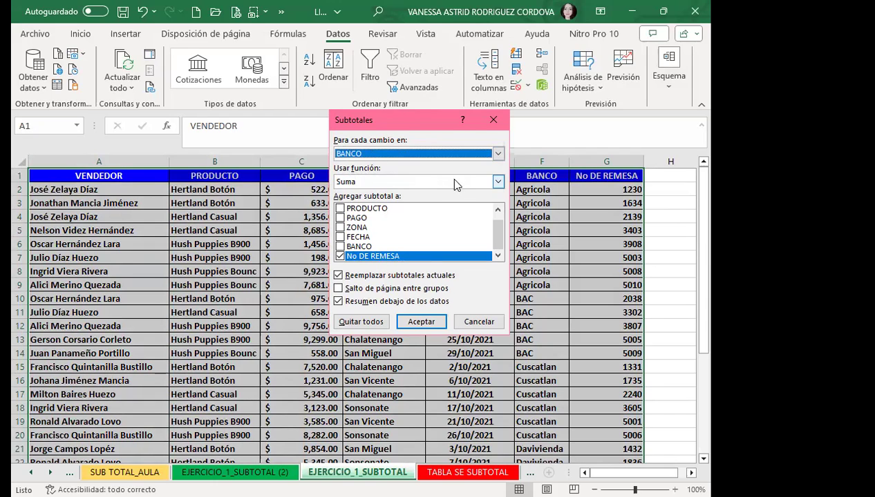
Step: Browse the available summary functions and keep Suma as the subtotal function
click(497, 181)
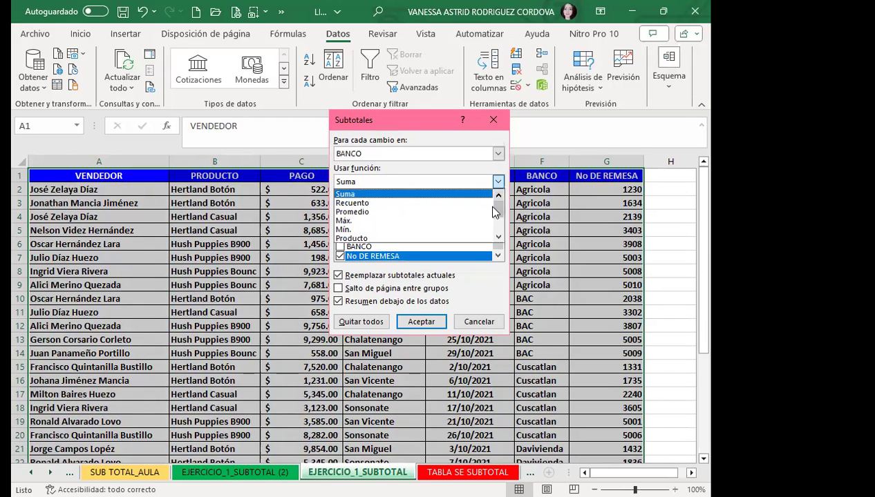
scroll(497, 231, down, 2)
scroll(496, 240, up, 1)
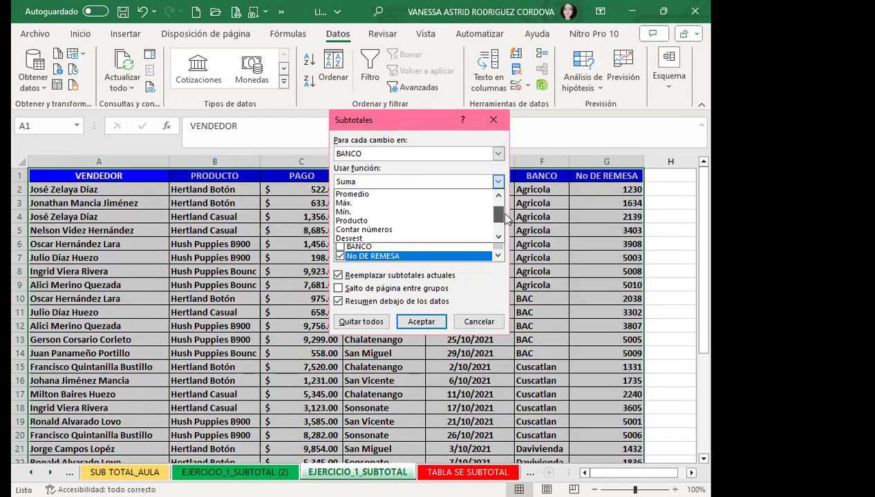
scroll(496, 221, up, 1)
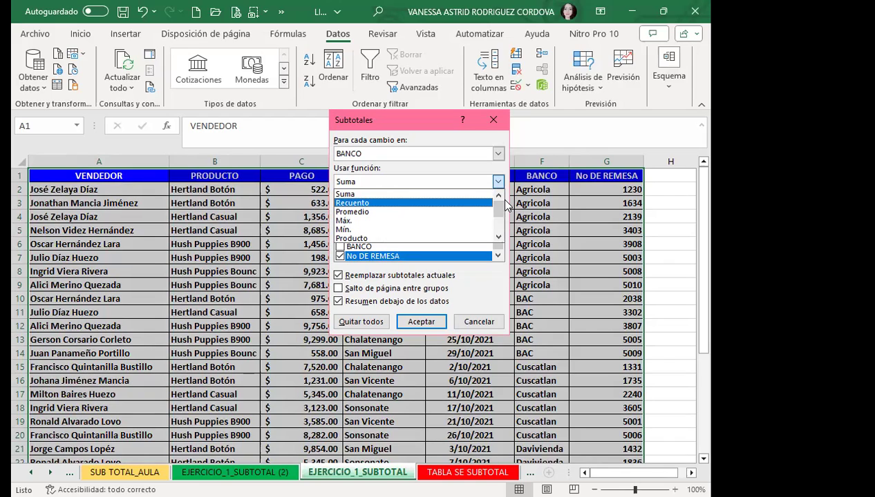
click(498, 236)
click(498, 237)
click(499, 236)
click(498, 237)
click(498, 236)
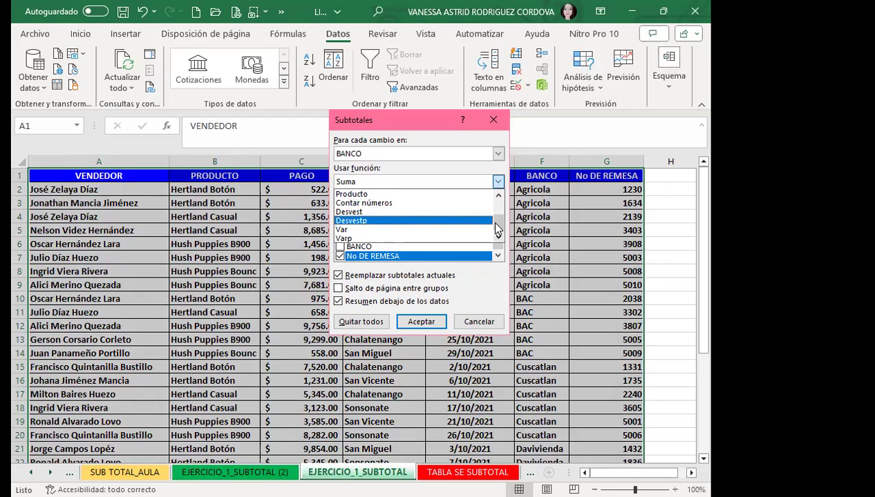
scroll(493, 219, up, 2)
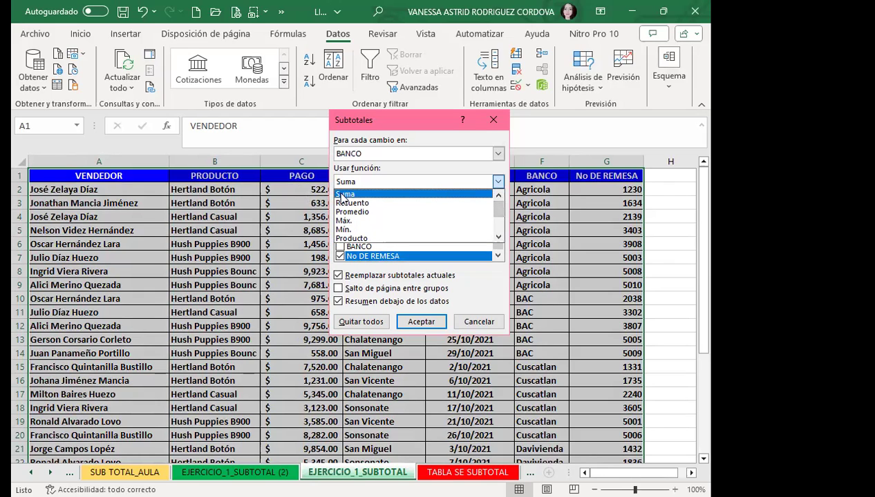
click(342, 195)
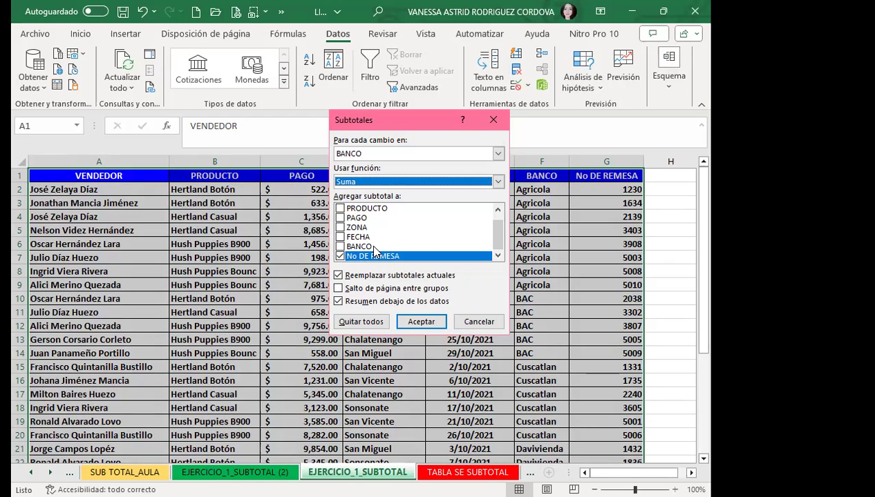
Step: Switch the summed column from No DE REMESA to PAGO, then cancel without applying
click(340, 257)
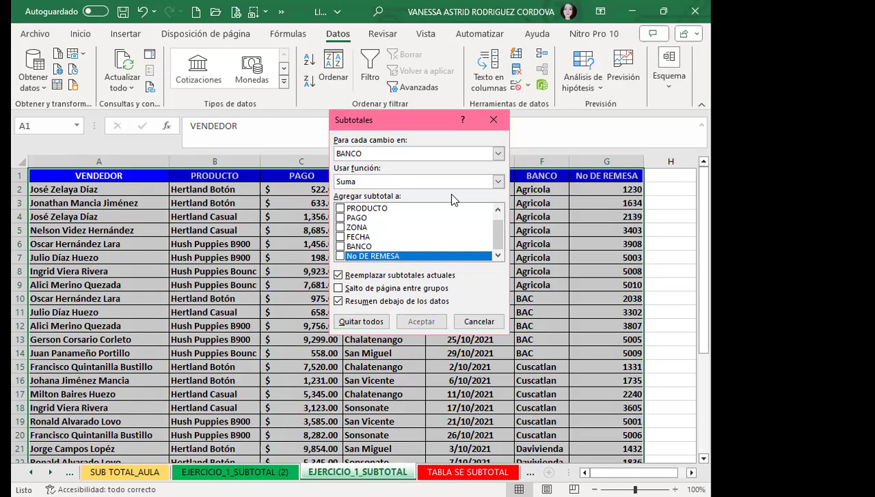
click(340, 218)
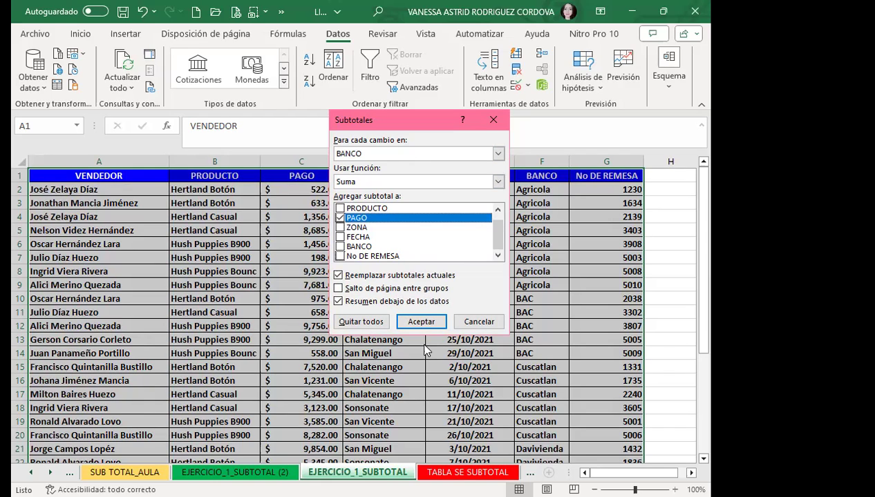
click(485, 322)
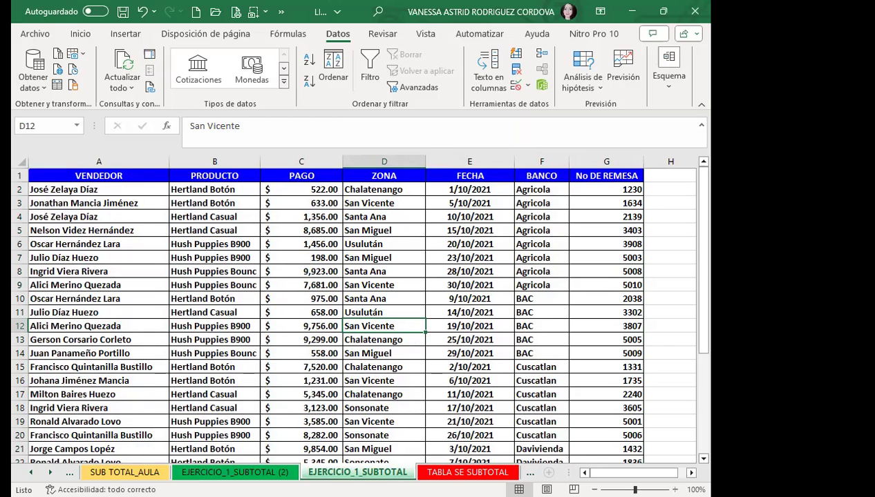
Step: Switch to the EJERCICIO_1_SUBTOTAL (2) sheet with Ctrl+PgUp
key(ctrl+Page_Up)
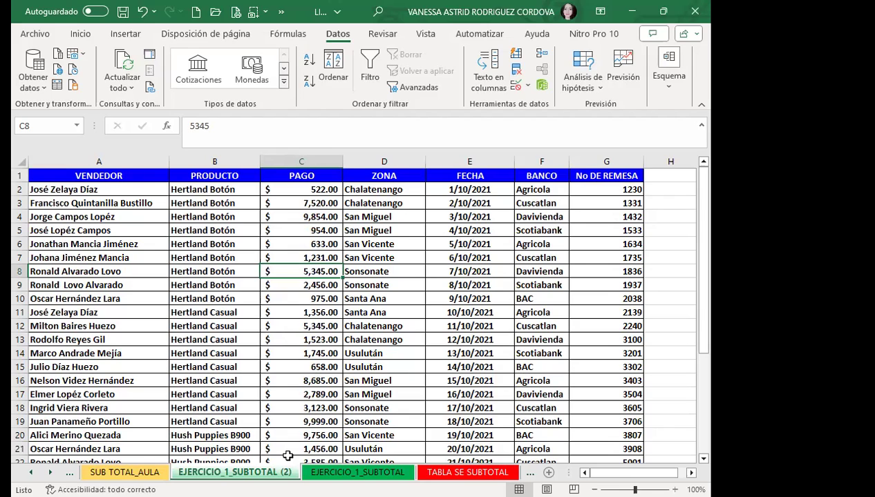
Step: Check the 10/10/2021 date in cell E11, then return to the EJERCICIO_1_SUBTOTAL sheet
click(437, 317)
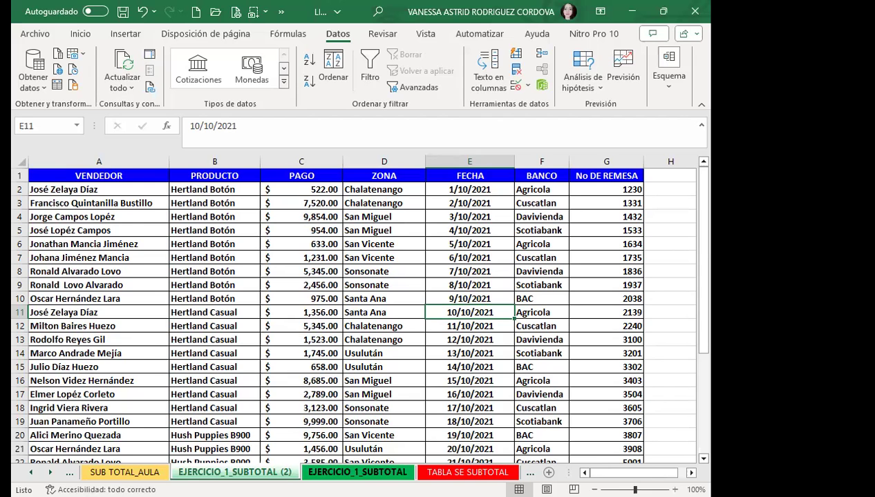
click(352, 472)
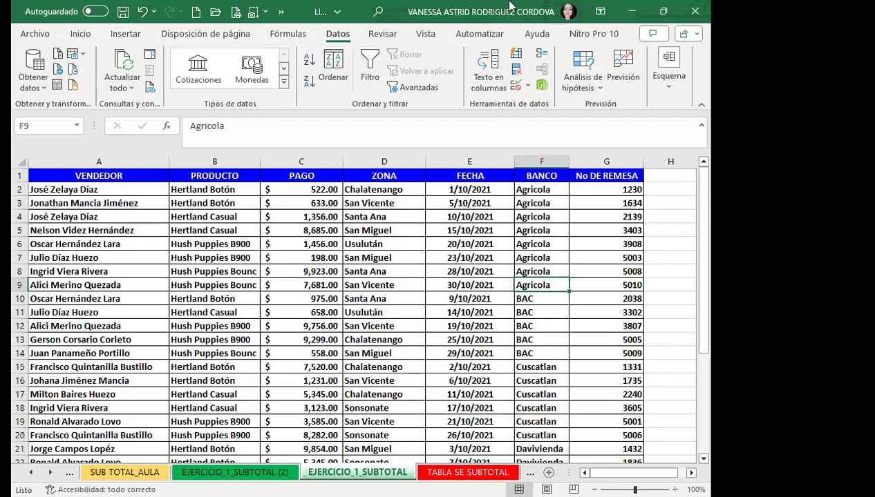
Step: Apply Suma subtotals of PAGO (not No DE REMESA) at each change in BANCO
click(684, 87)
click(606, 130)
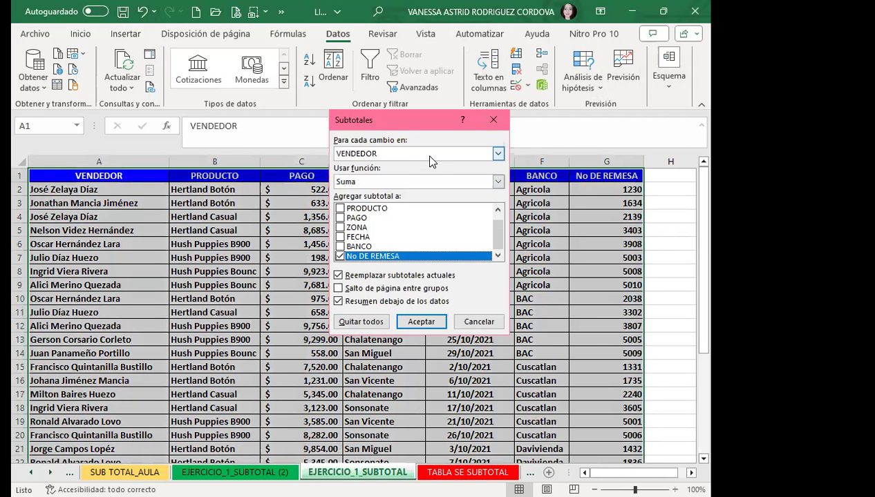
click(372, 155)
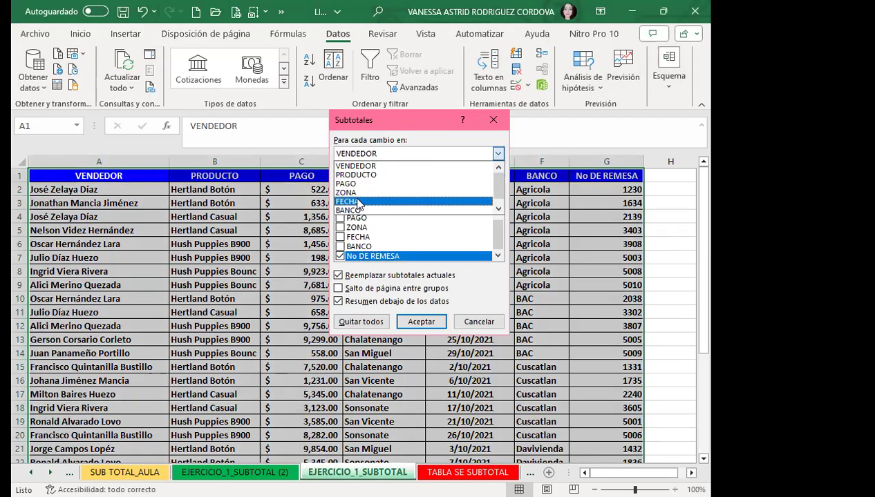
click(351, 210)
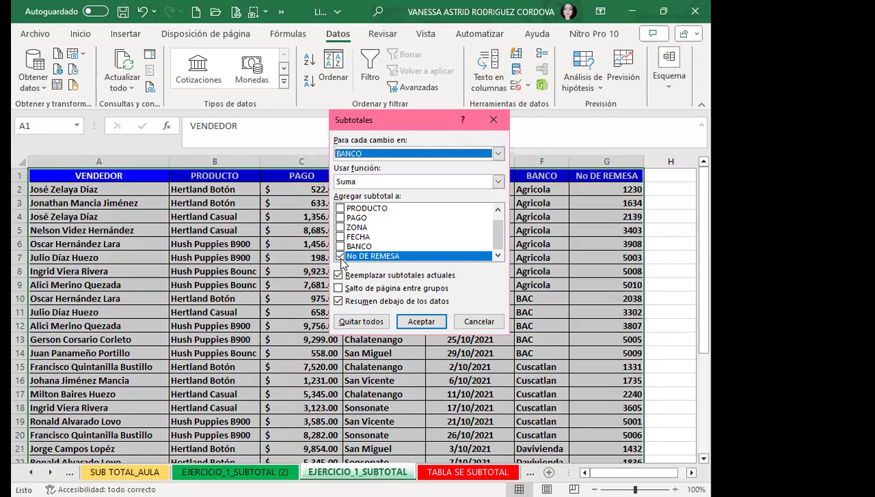
click(340, 256)
click(340, 217)
click(358, 219)
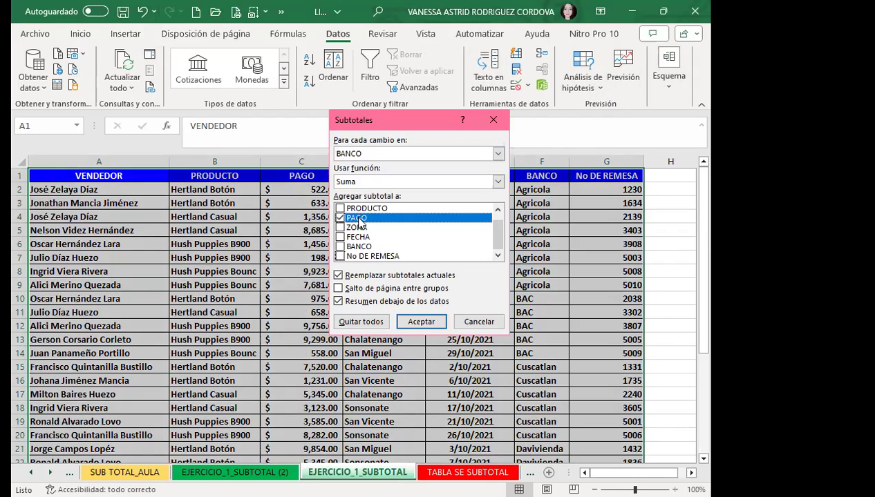
click(419, 323)
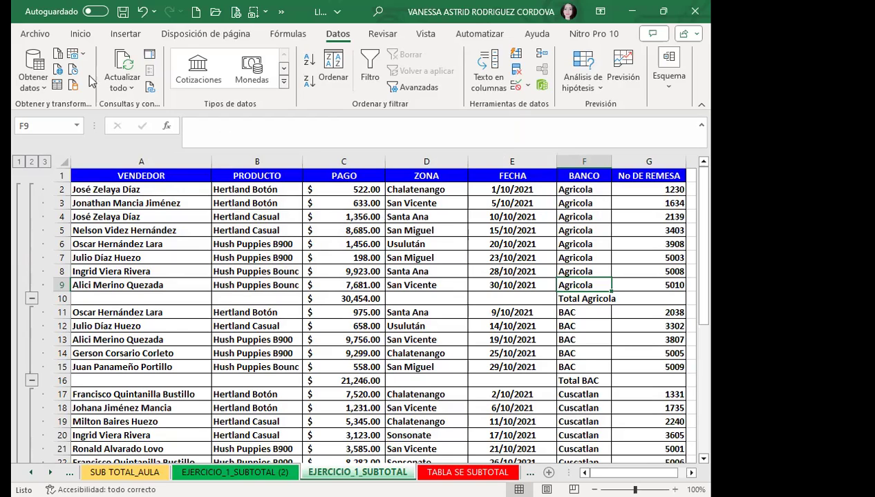
Step: Collapse the outline to level 1, leaving only the Total general of 126,765.00
click(18, 162)
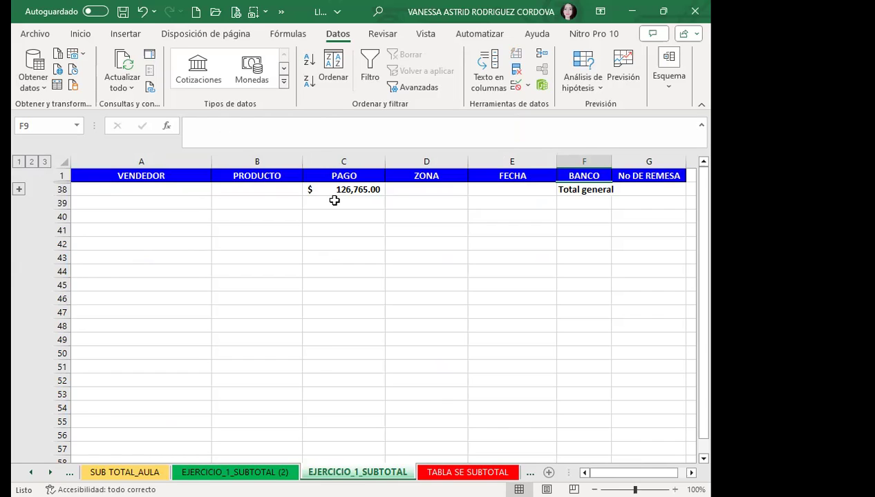
Step: Expand the outline to level 2 and inspect the Agricola subtotal formula in C10
click(31, 162)
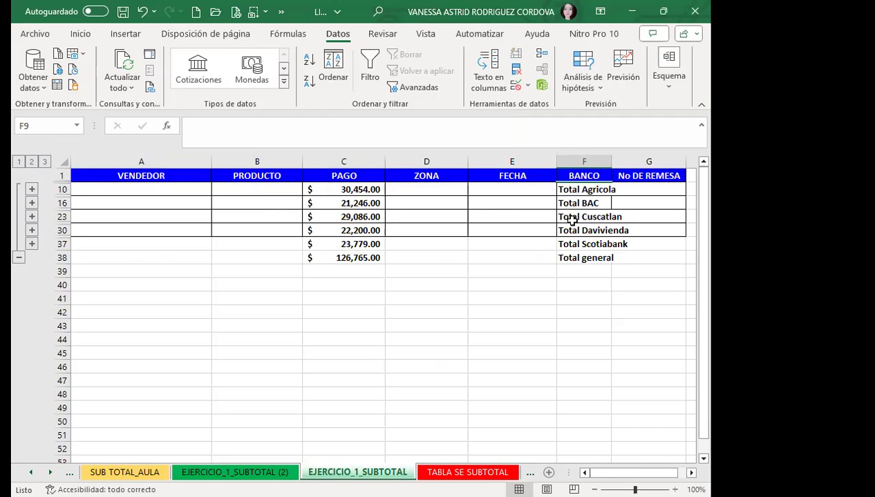
click(350, 191)
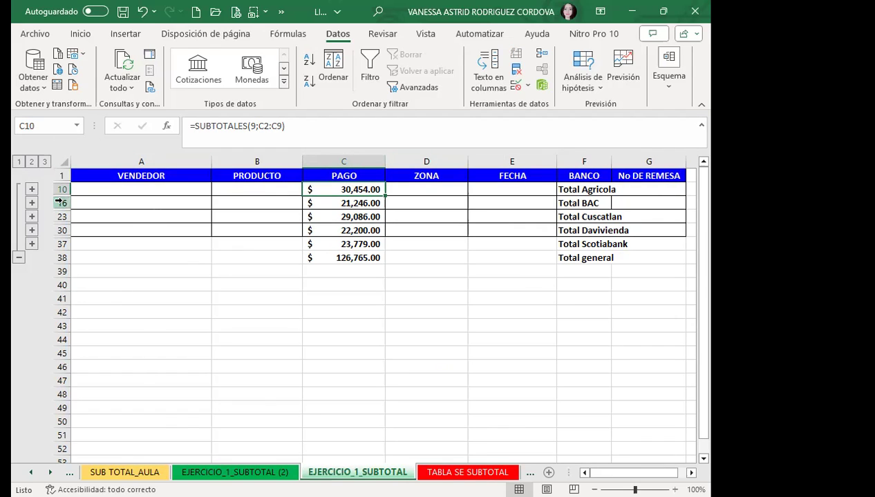
Step: Review all payment rows, then collapse to bank subtotals with only Davivienda's rows 24–29 expanded
click(45, 161)
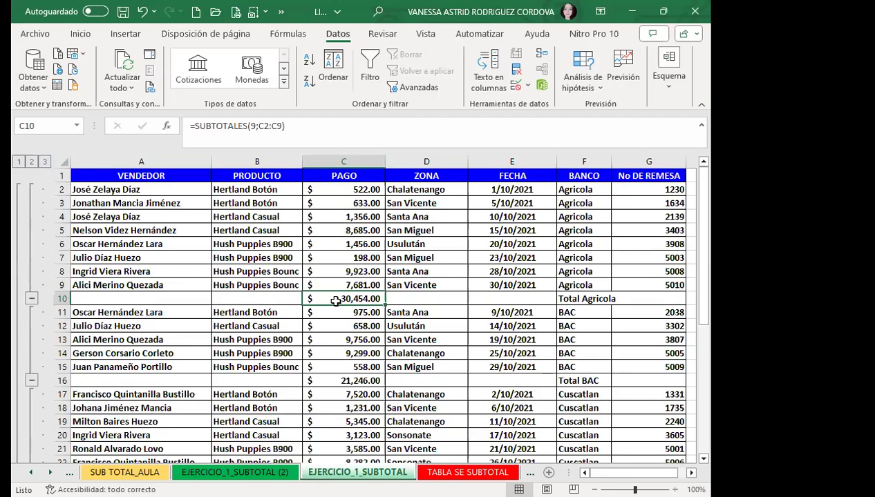
scroll(345, 332, down, 2)
scroll(354, 367, down, 5)
scroll(354, 367, down, 2)
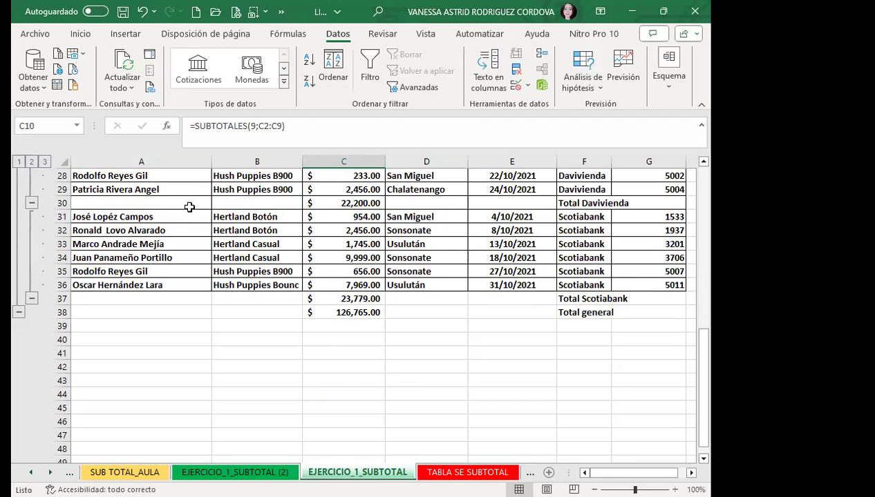
scroll(398, 279, up, 1)
scroll(398, 325, up, 1)
scroll(407, 304, up, 1)
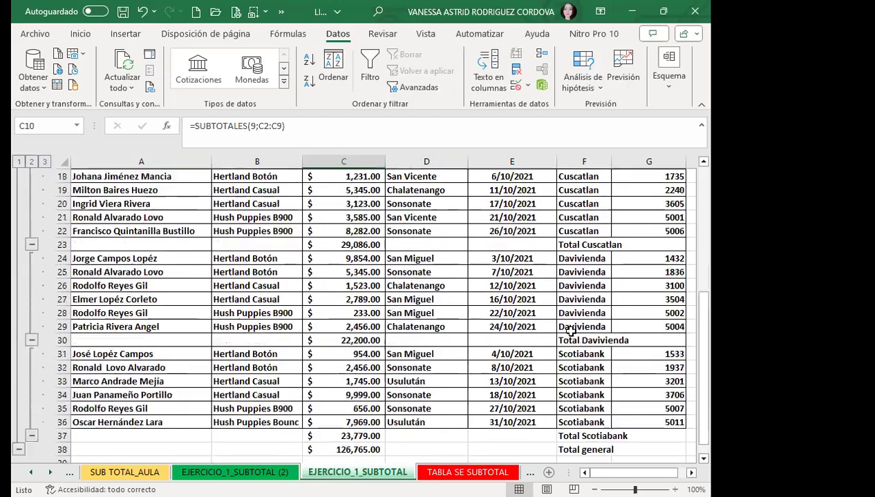
scroll(581, 311, up, 4)
scroll(586, 298, up, 2)
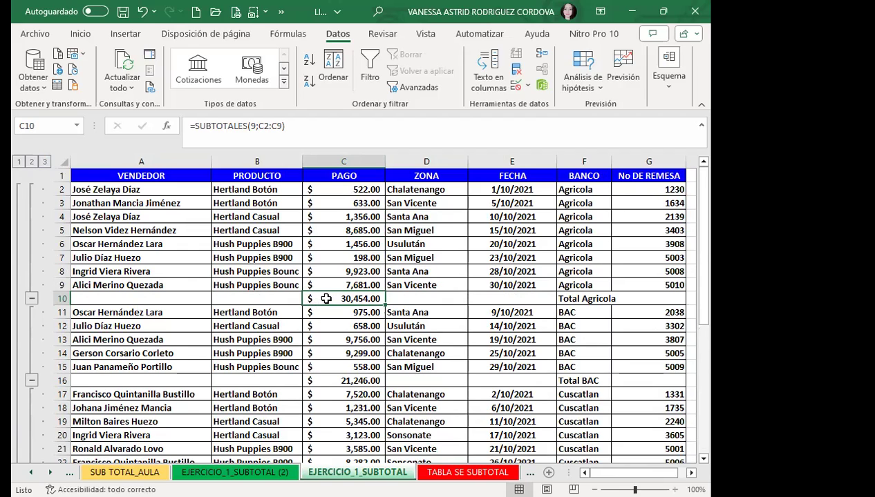
click(32, 162)
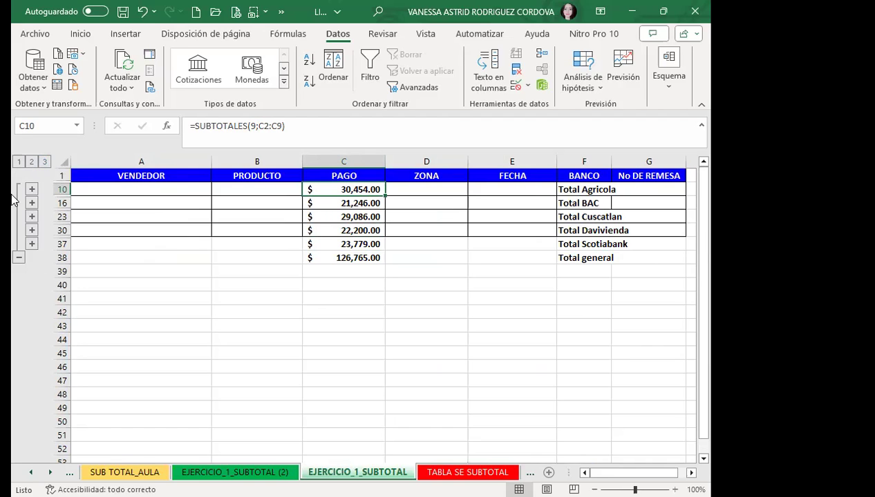
click(32, 230)
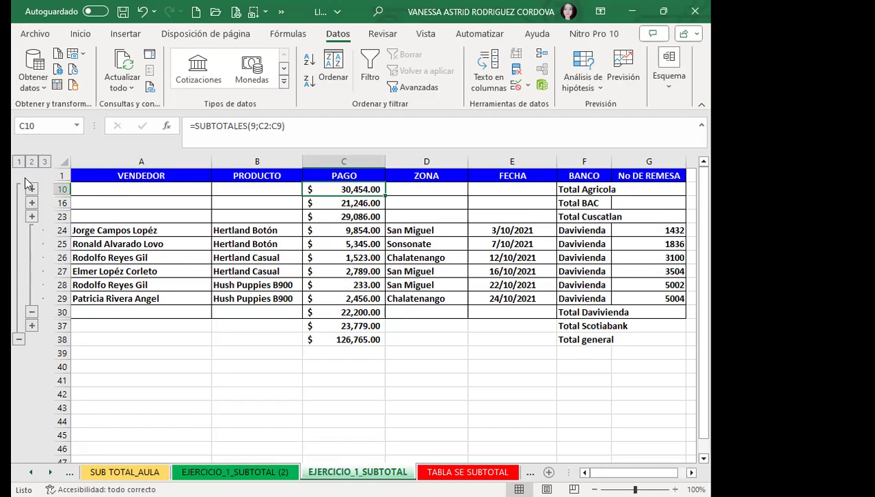
Step: Expand the BAC and Agricola bank groups to review their payment rows
click(32, 204)
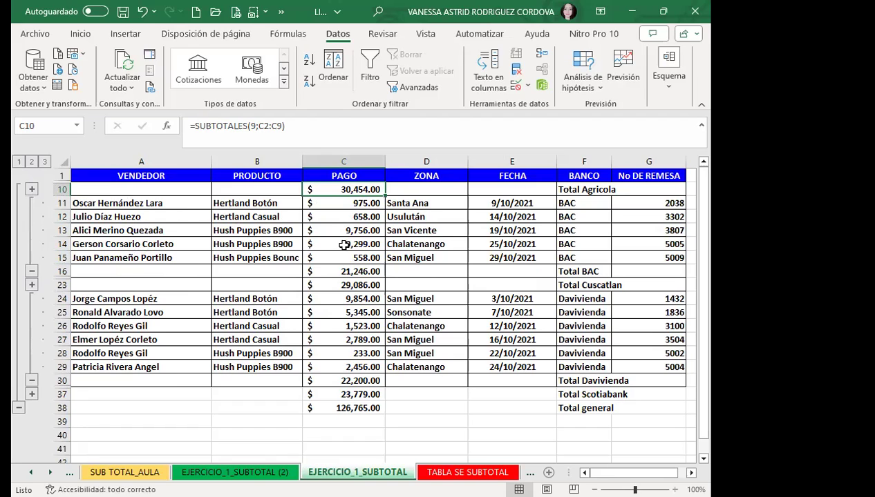
click(31, 189)
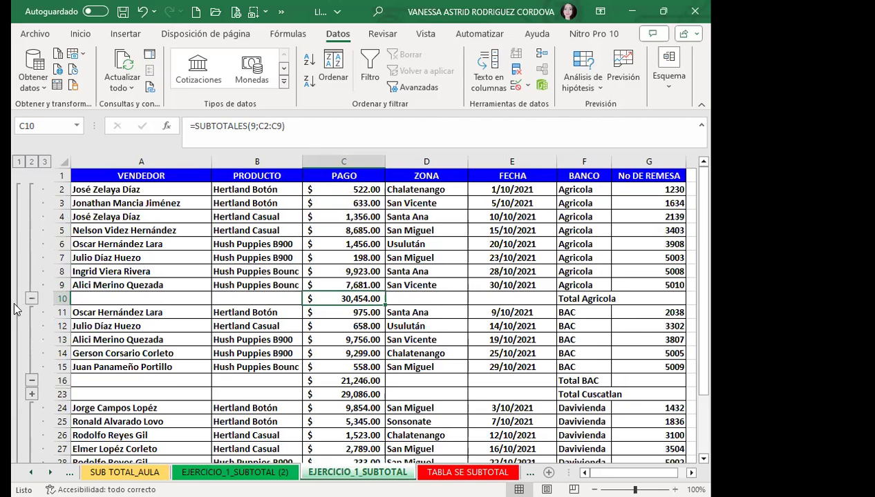
scroll(34, 291, down, 5)
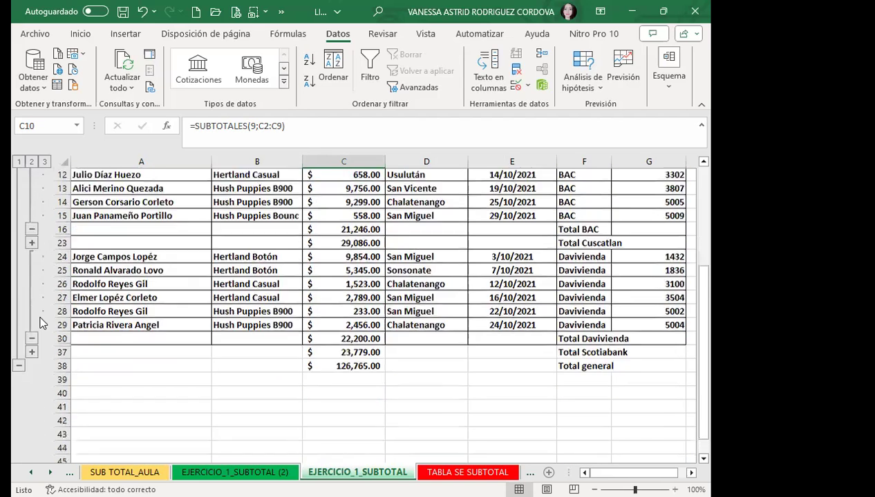
scroll(39, 239, up, 1)
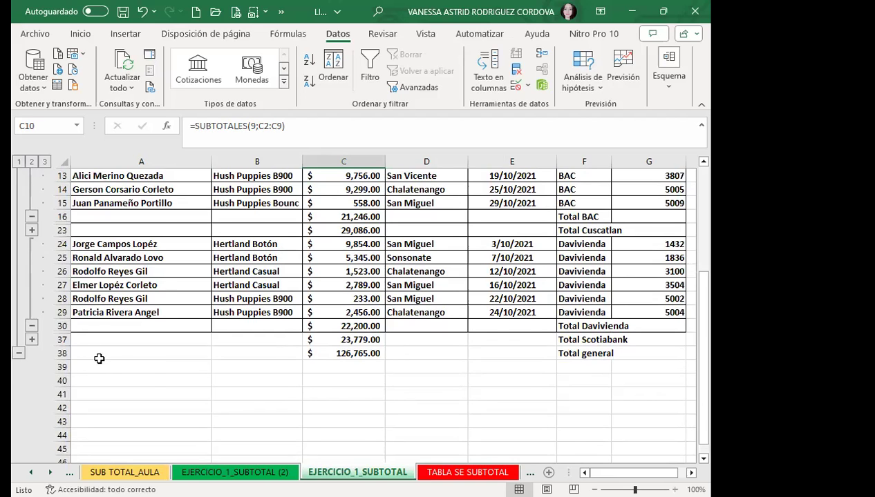
scroll(104, 338, up, 2)
scroll(183, 252, up, 2)
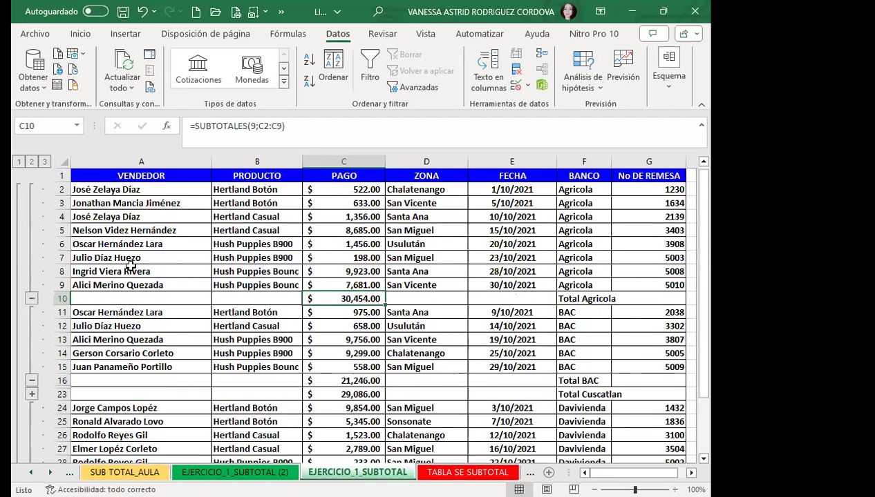
Step: Collapse the Agricola, BAC and Davivienda groups, view the grand total alone, then show outline level 3
click(31, 299)
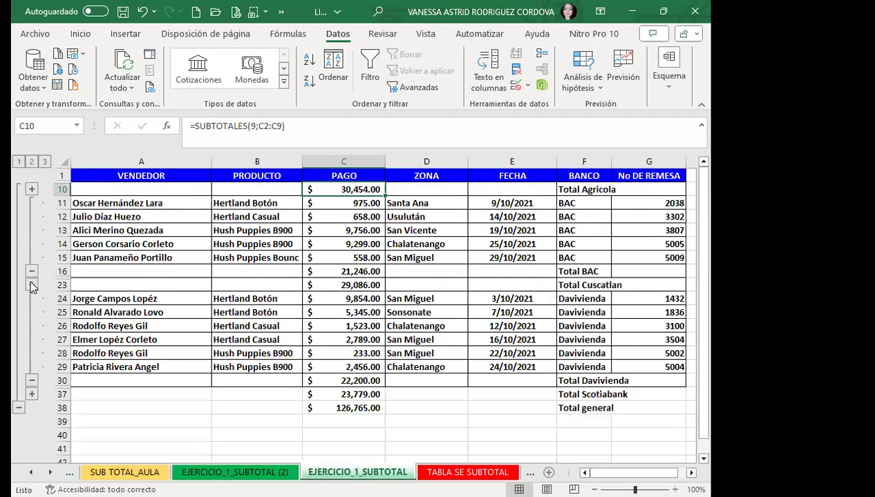
click(31, 272)
click(31, 312)
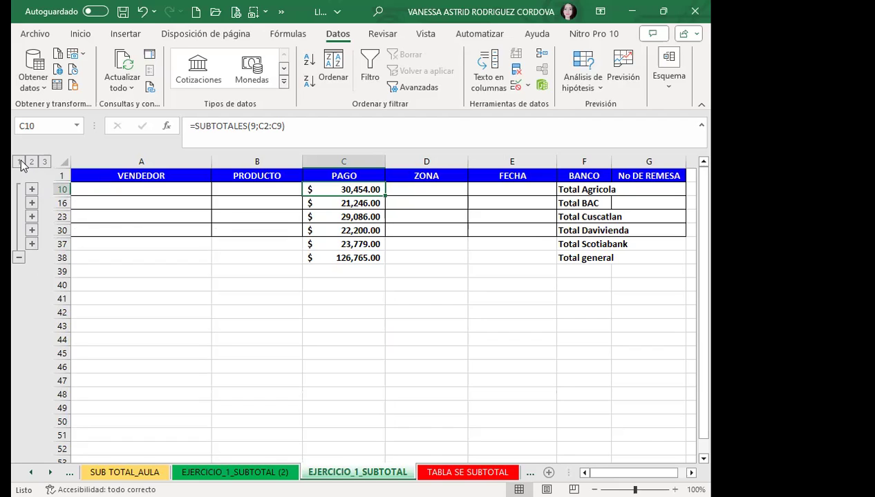
click(20, 162)
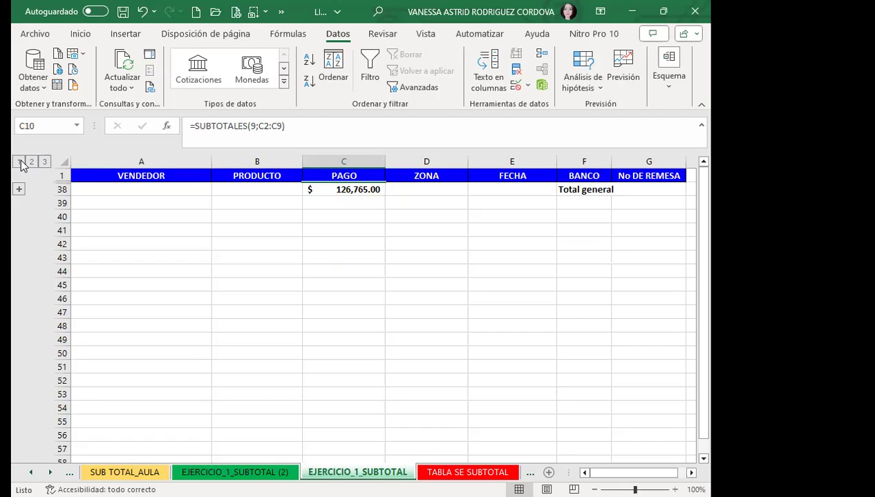
click(43, 163)
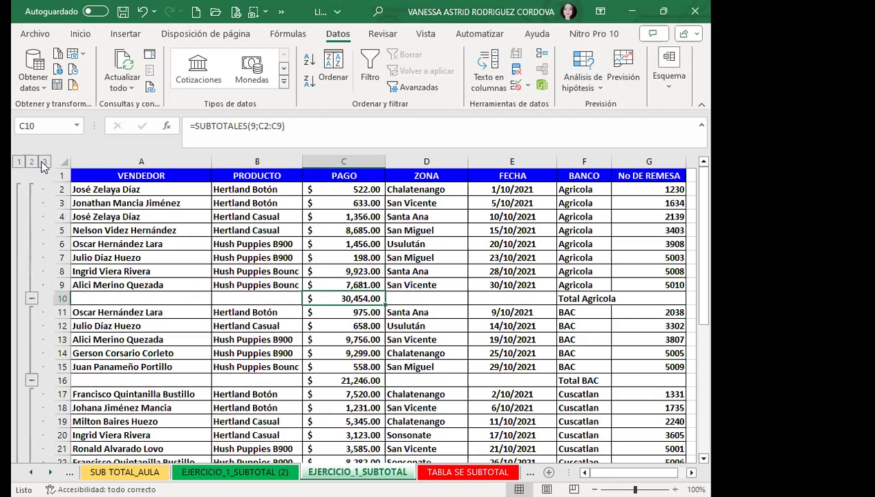
scroll(456, 415, down, 2)
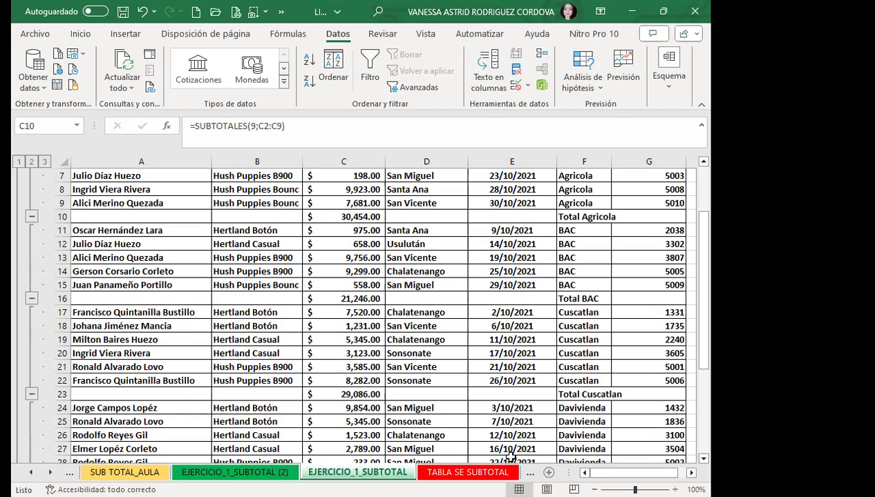
Step: Go to the EJERCICIOS_2_SUBTOTAL_ANIDADO sheet and select a cell in its data table
key(ctrl+Page_Down)
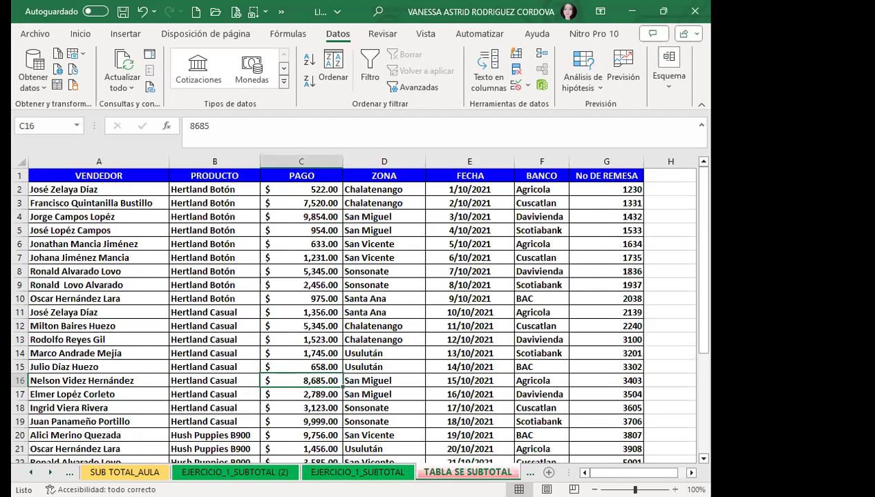
key(ctrl+Page_Down)
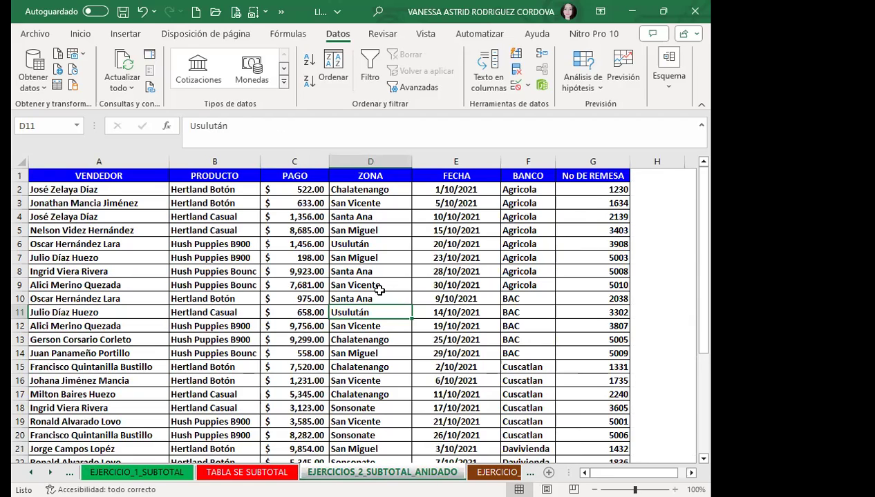
click(367, 284)
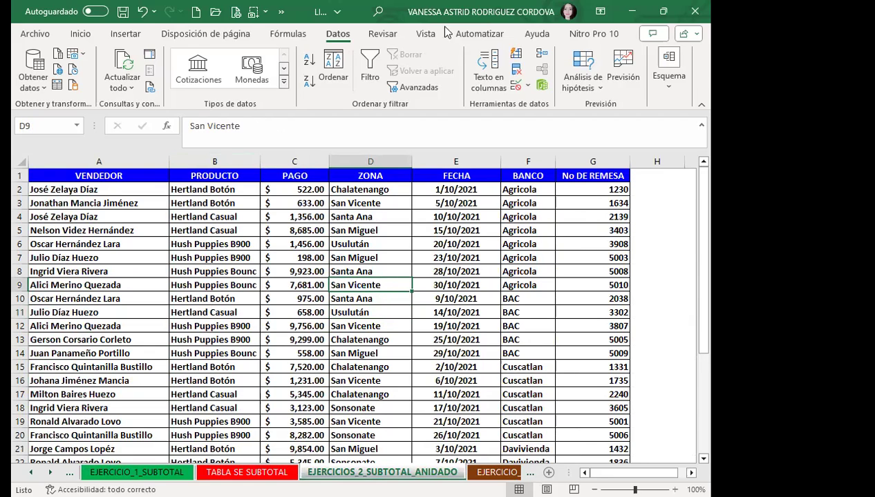
Step: Add Suma subtotals of PAGO at each change in BANCO, with No DE REMESA unchecked
click(665, 76)
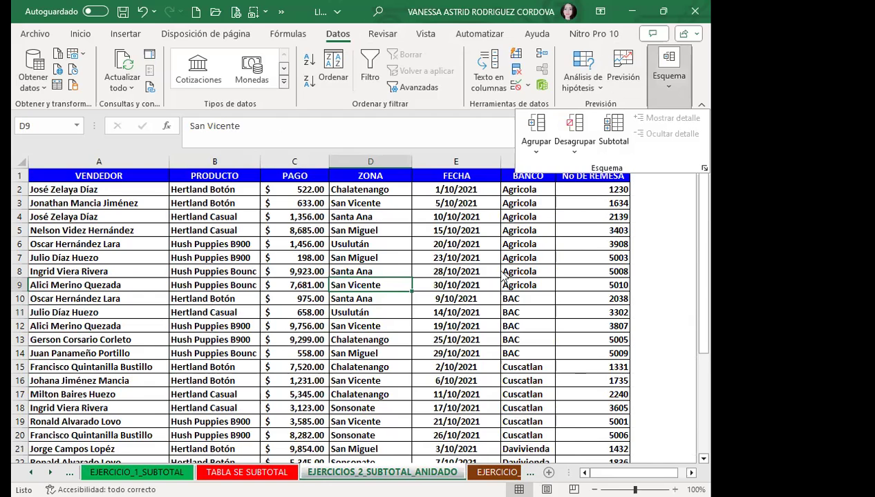
click(613, 131)
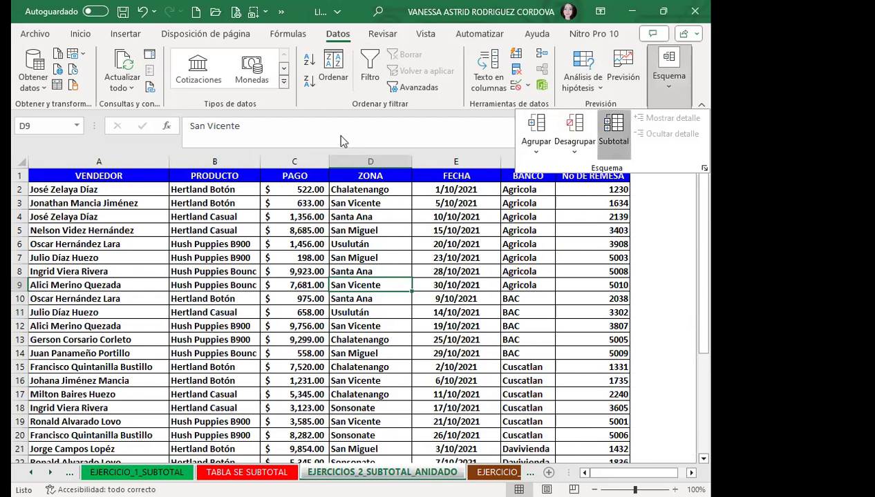
click(497, 154)
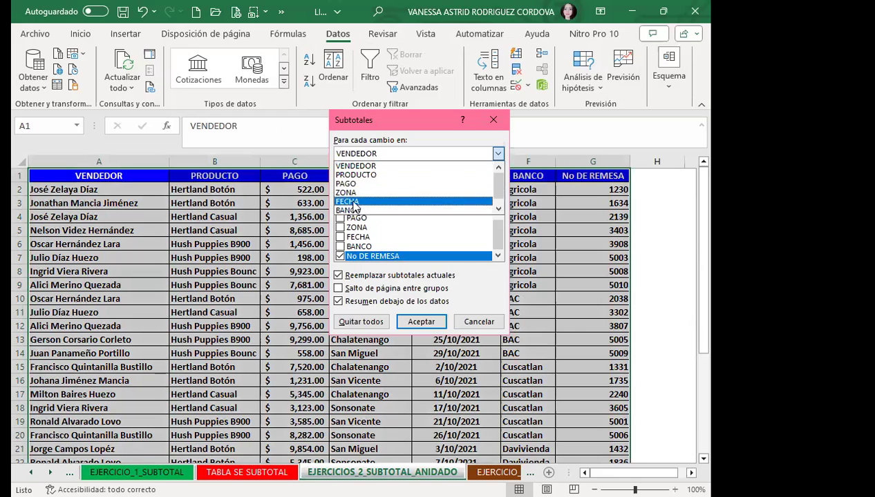
click(351, 210)
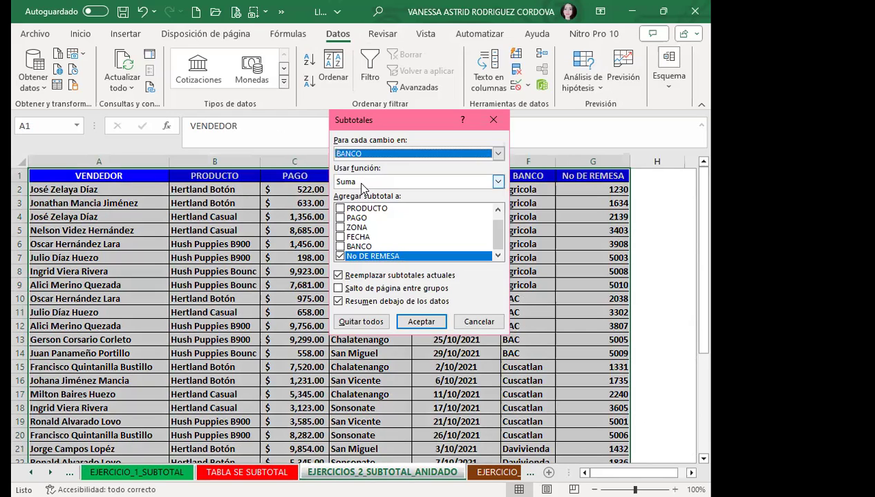
click(339, 256)
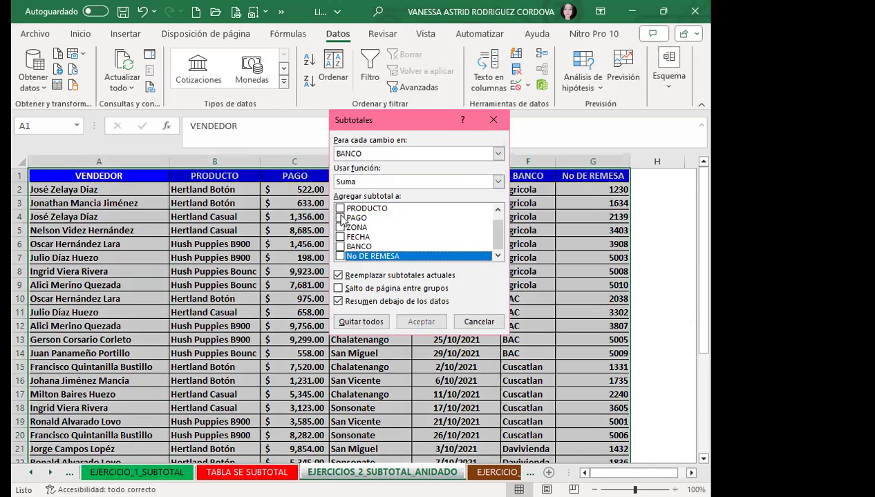
click(339, 218)
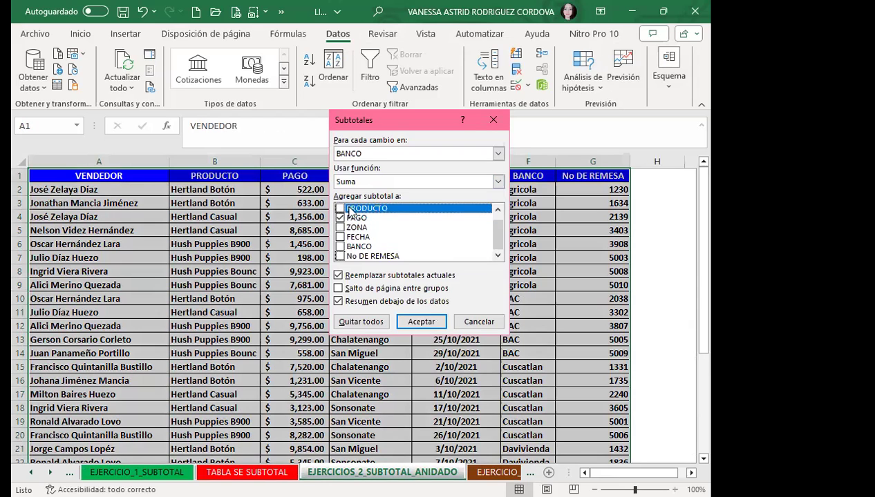
click(420, 322)
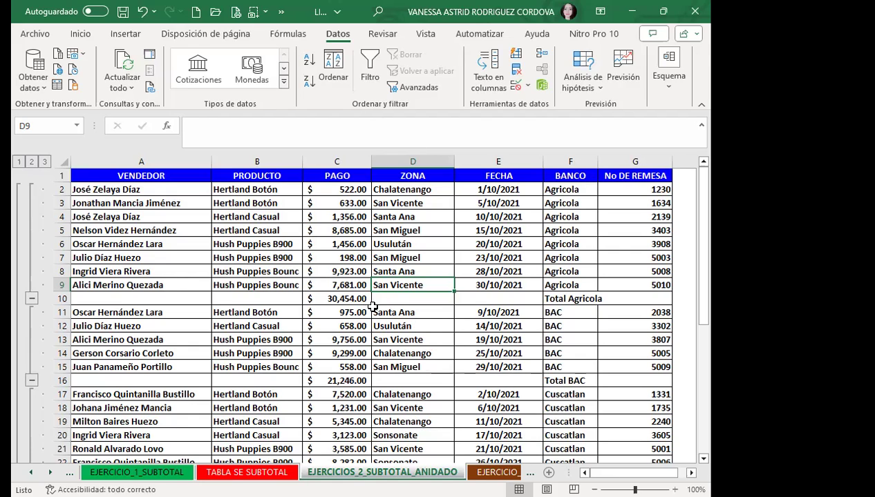
Step: Add nested Máx. PAGO subtotals per BANCO with Reemplazar subtotales actuales unchecked
click(670, 88)
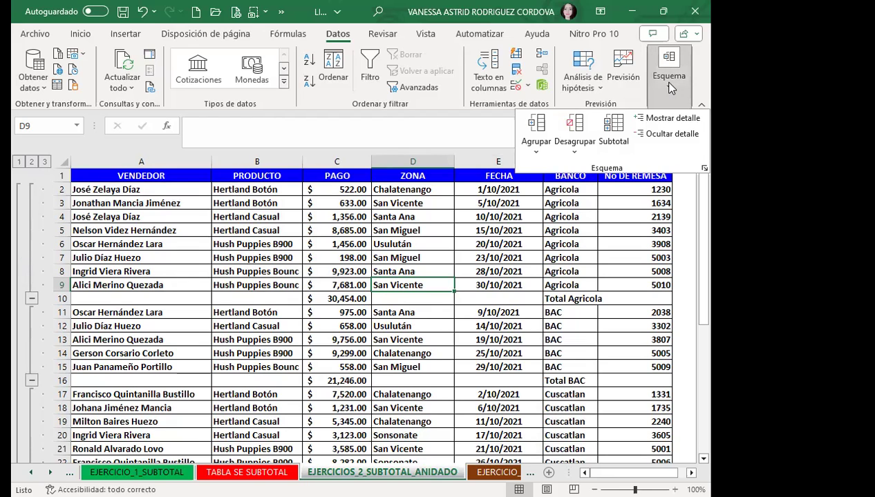
click(613, 131)
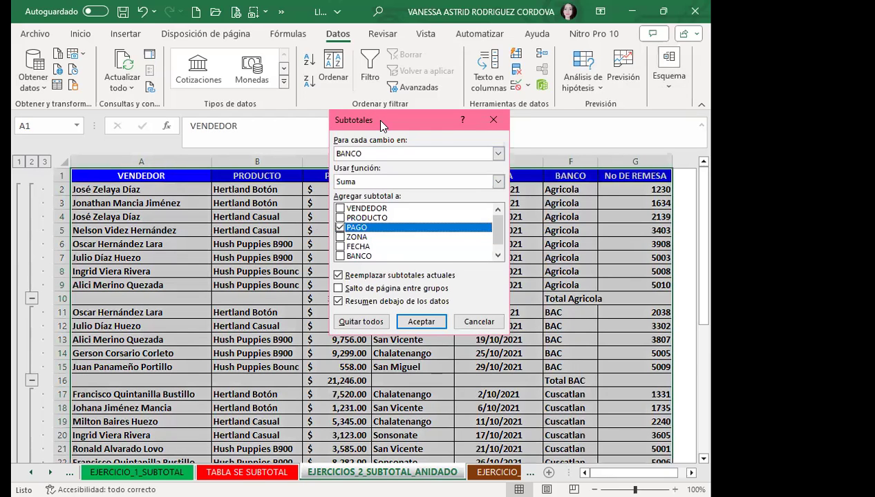
drag(377, 121, 321, 122)
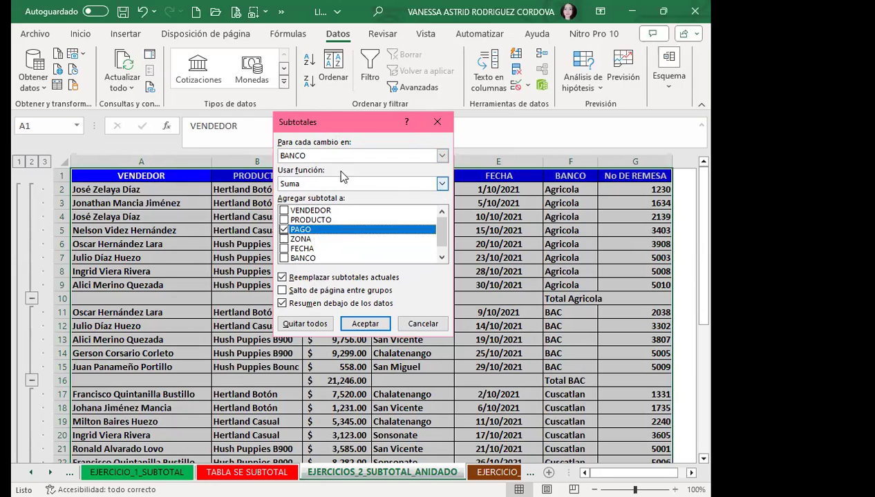
click(318, 183)
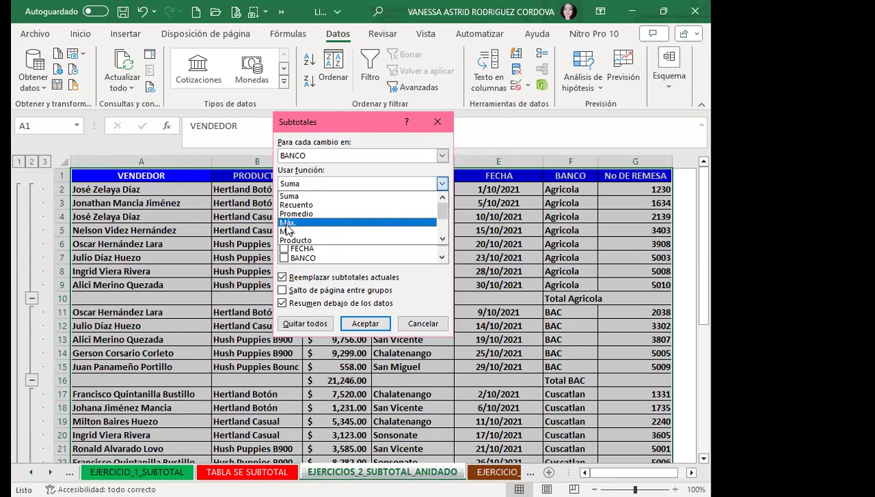
click(286, 224)
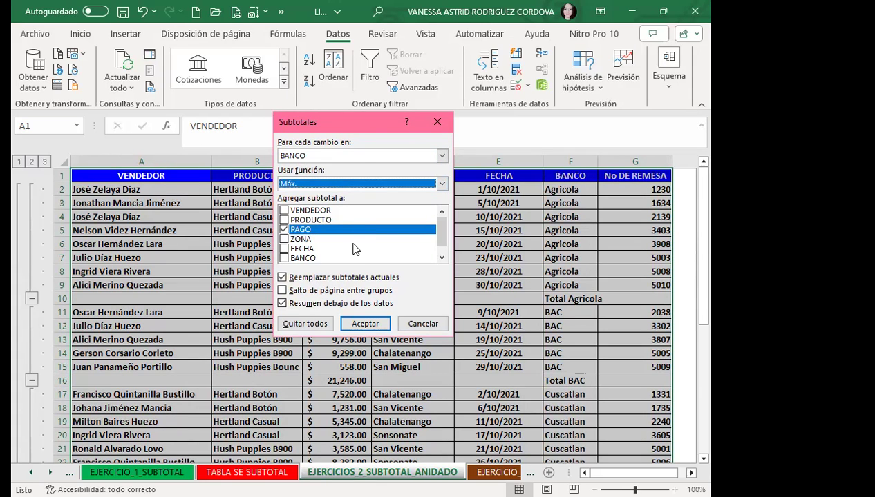
click(282, 277)
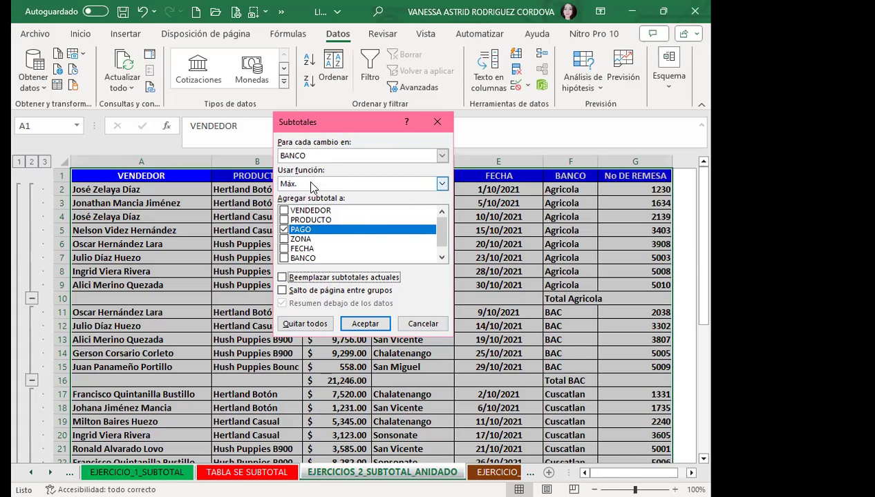
click(360, 327)
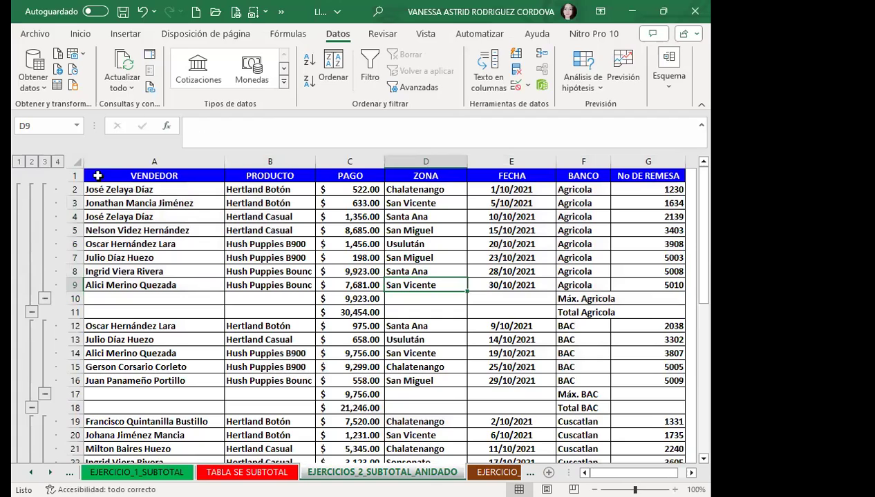
click(43, 163)
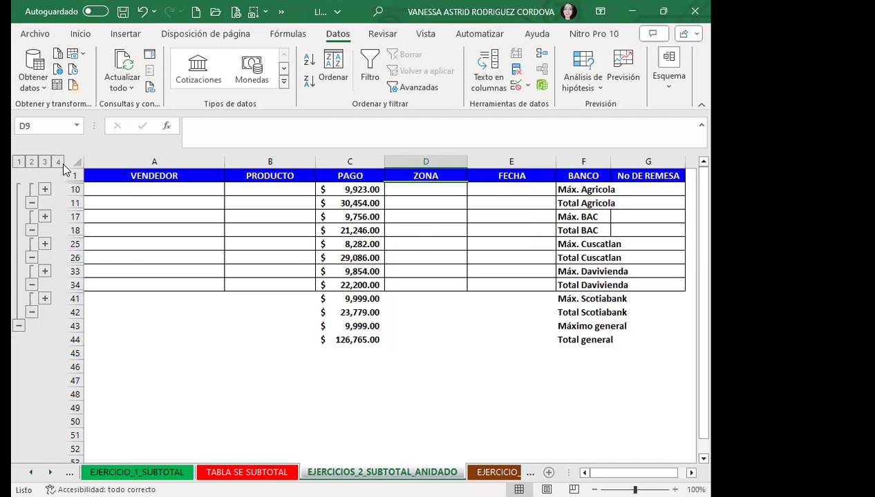
click(58, 163)
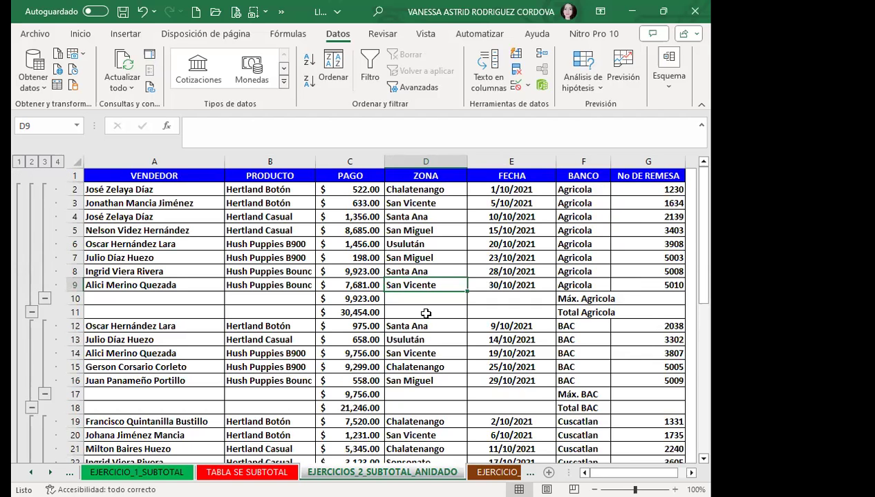
Step: Add Mín. PAGO subtotals per bank, keeping existing Máx. and total rows unreplaced
click(662, 86)
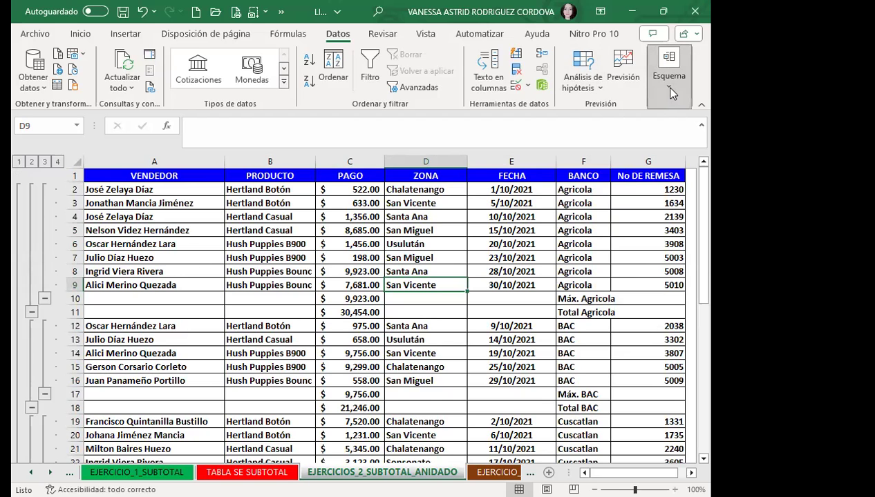
click(612, 128)
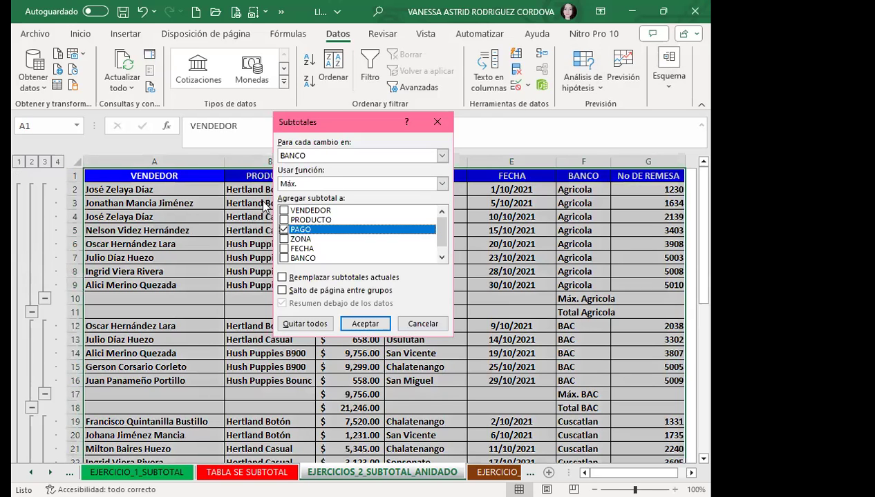
click(319, 181)
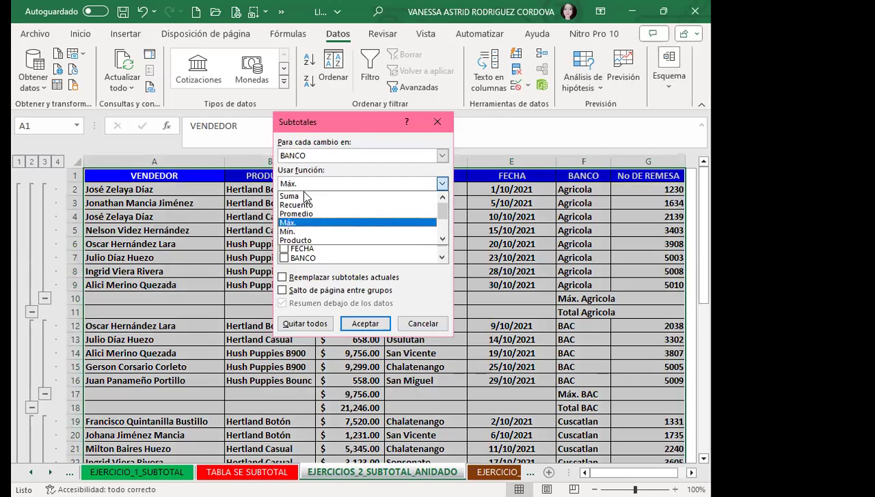
click(290, 232)
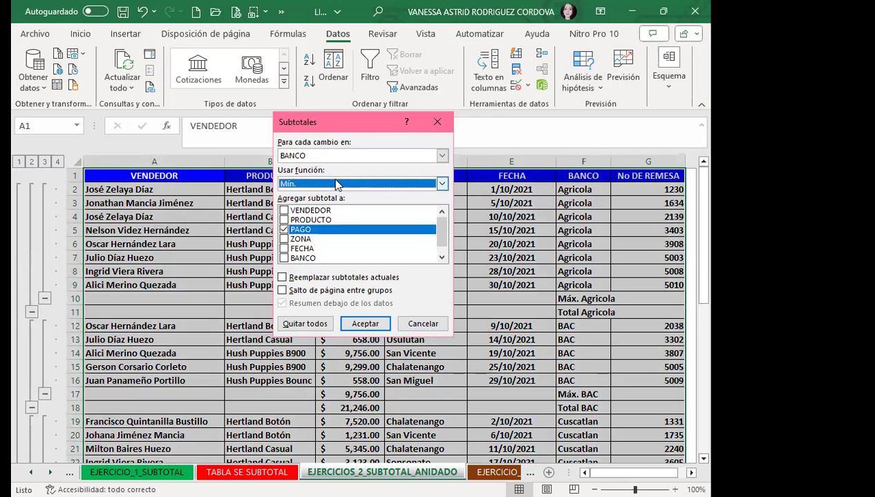
click(337, 185)
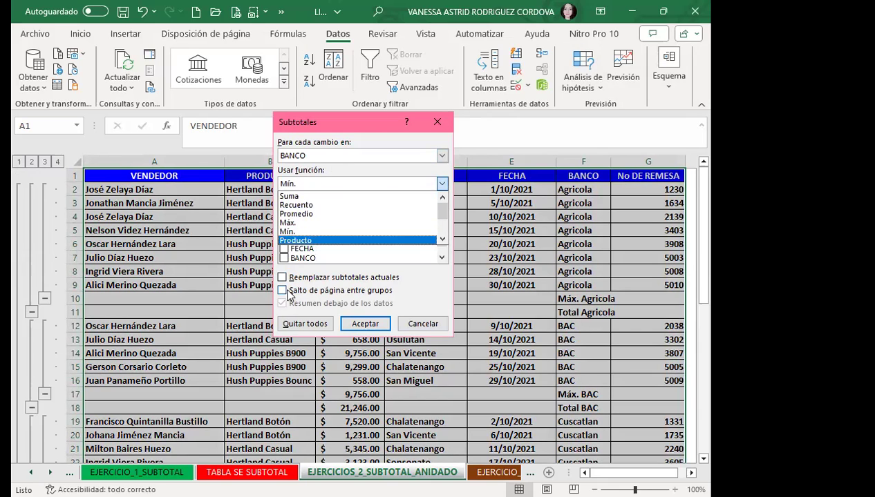
key(Escape)
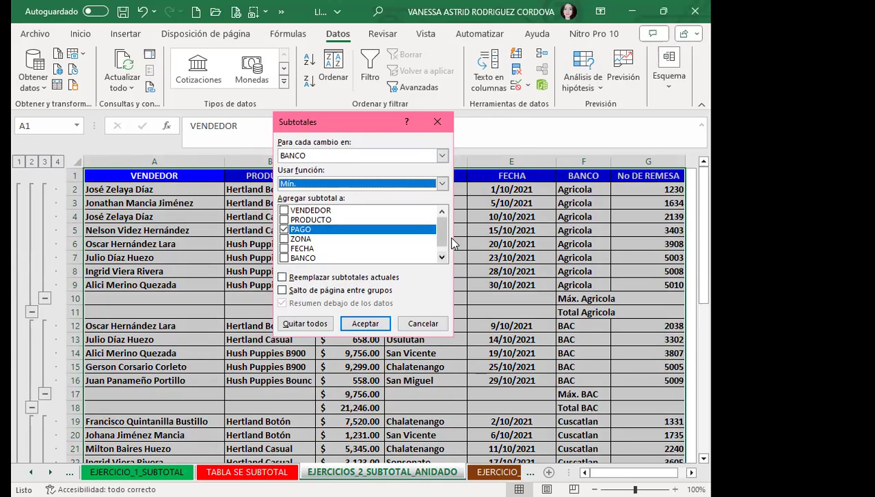
scroll(442, 235, down, 1)
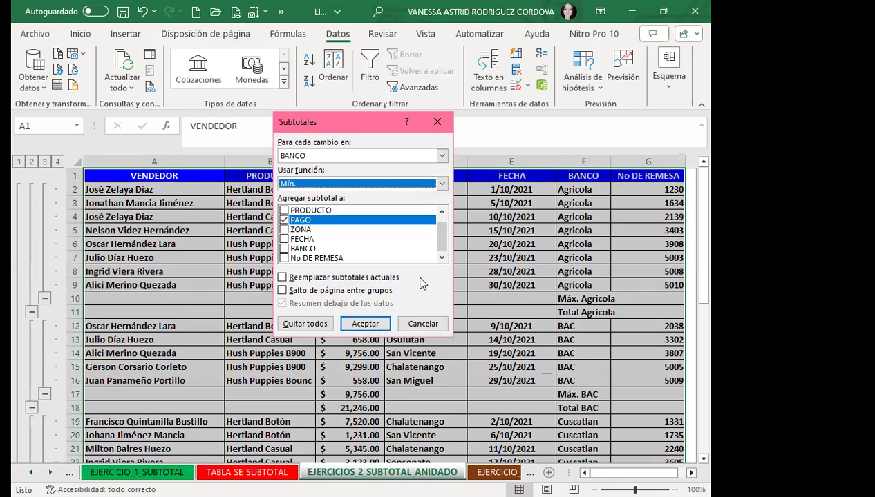
click(363, 322)
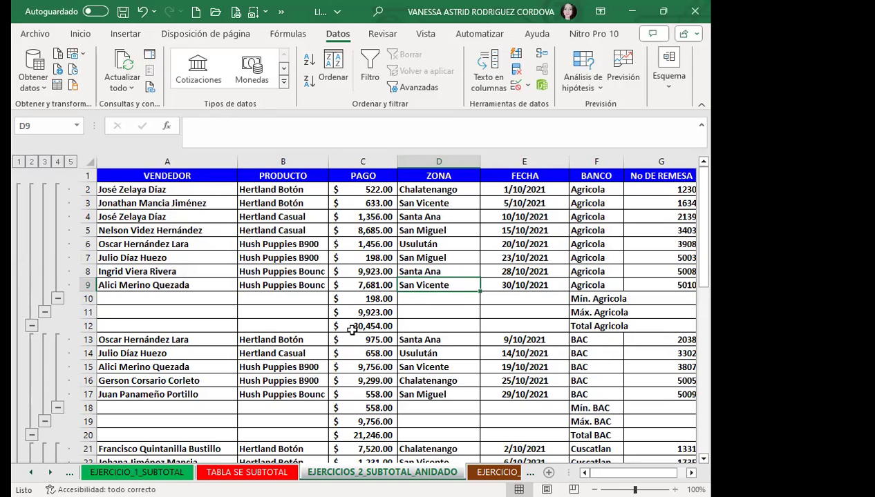
click(19, 163)
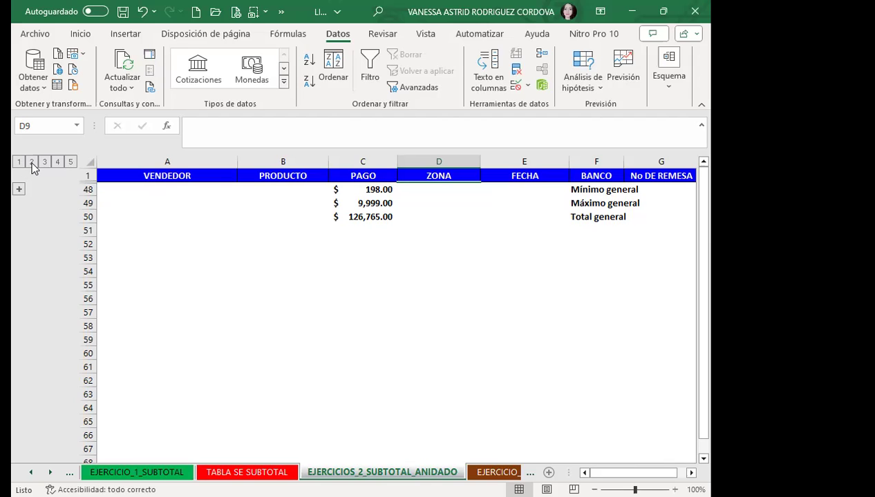
click(31, 161)
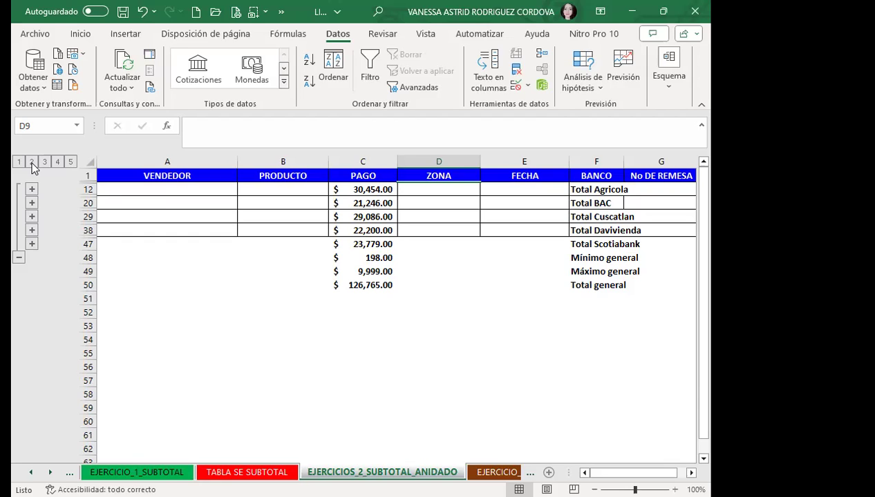
click(44, 161)
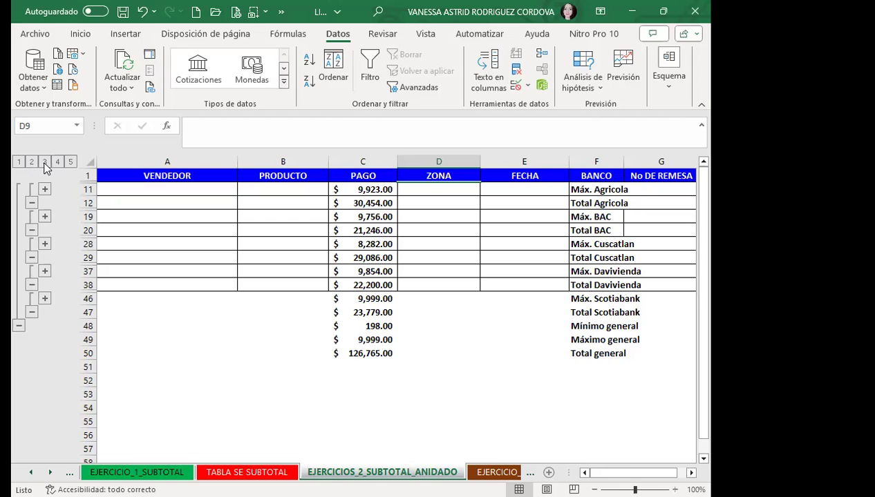
click(58, 162)
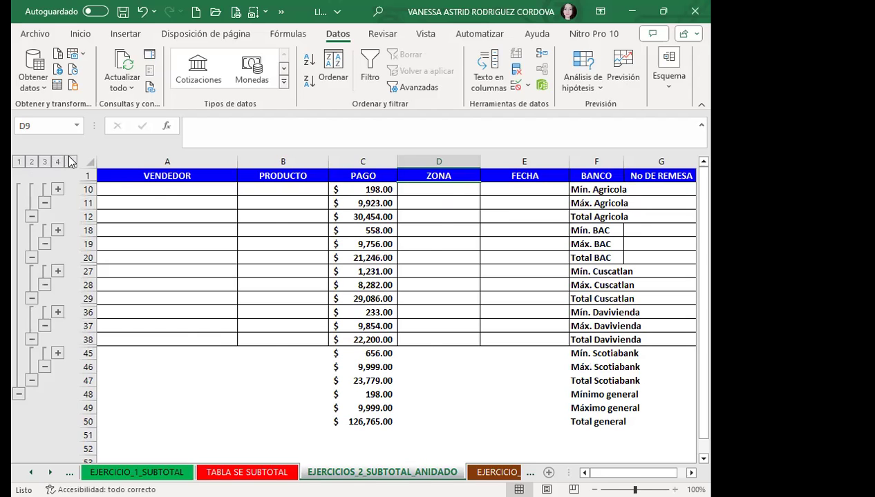
click(70, 162)
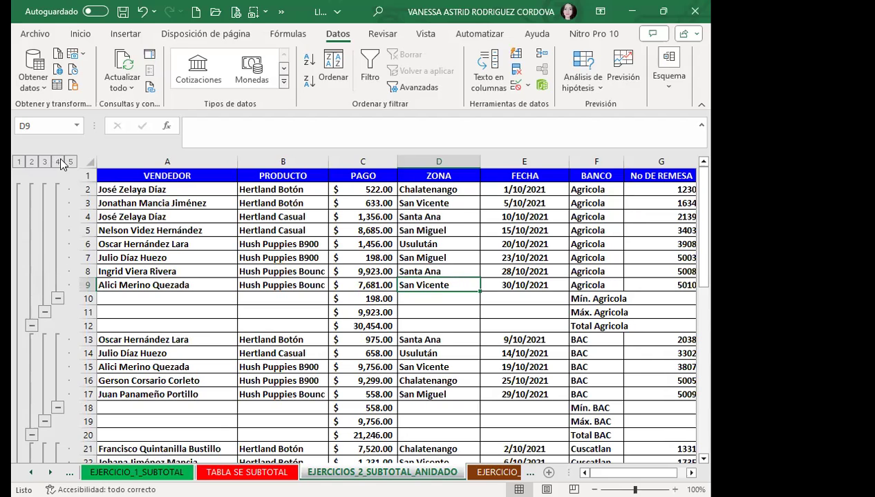
Step: Collapse to outline level 4 showing Mín., Máx. and Total rows, and widen the BANCO column
click(57, 162)
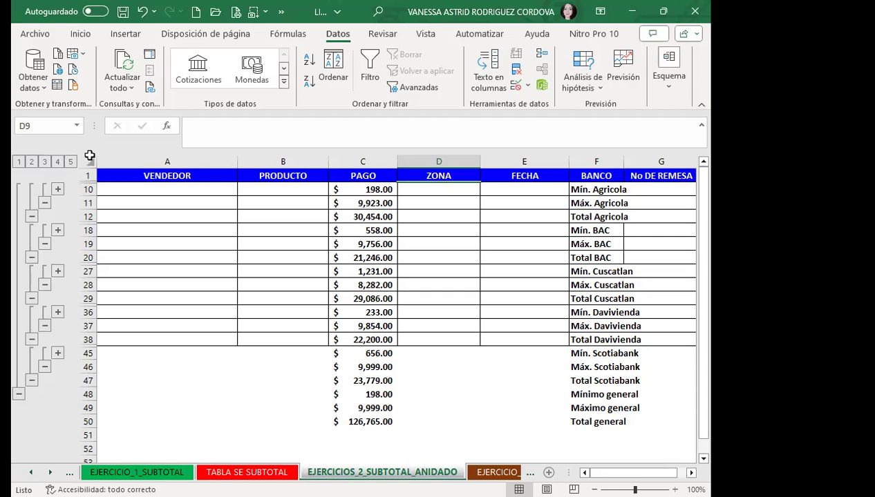
drag(629, 162, 648, 162)
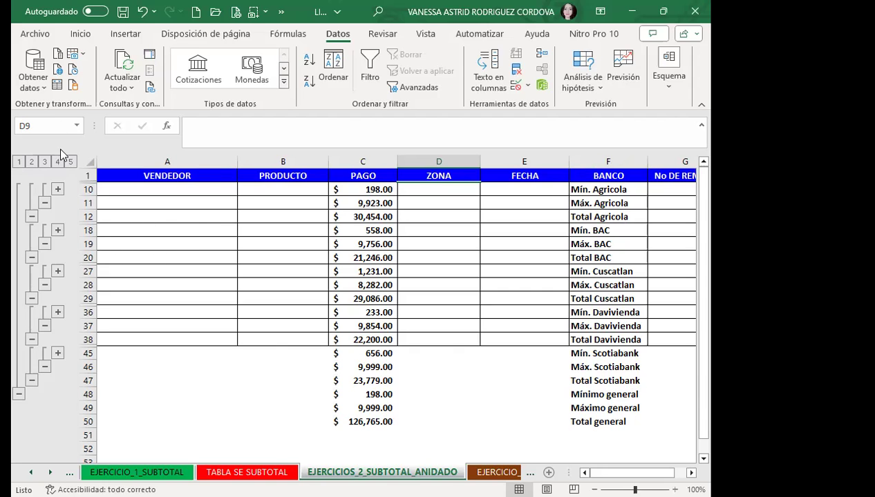
Step: Expand to outline level 5 to show all detail rows, then go to the EJERCICIO_3_SUBTOTAL (2) sheet
click(70, 161)
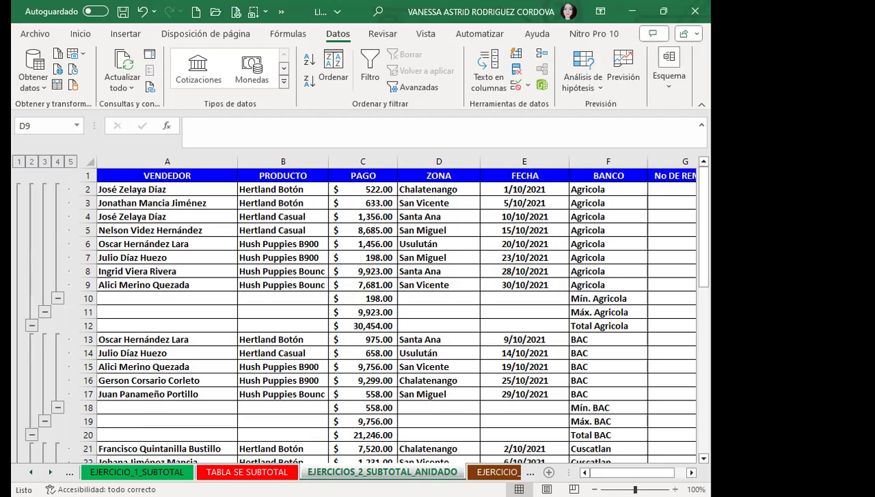
key(Down)
key(Down)
key(Down)
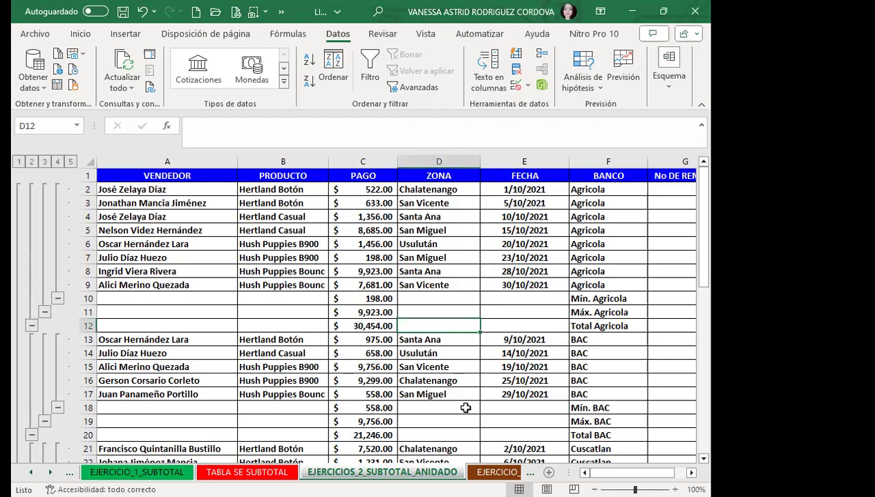
click(495, 473)
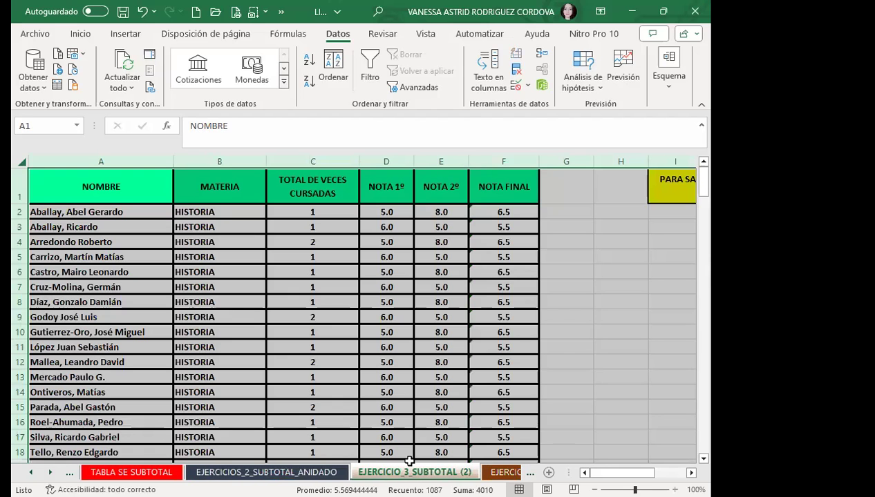
Step: Click a single cell on the EJERCICIO_3_SUBTOTAL (2) grades sheet to clear the large selection
click(338, 315)
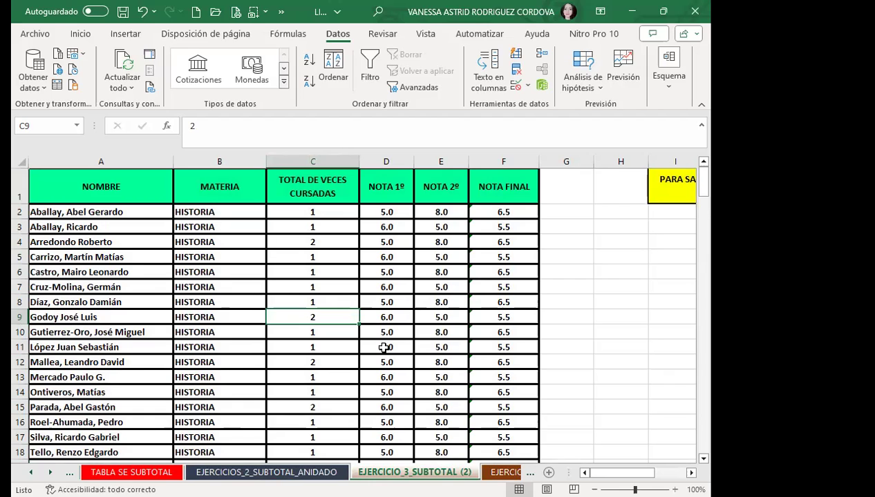
click(225, 243)
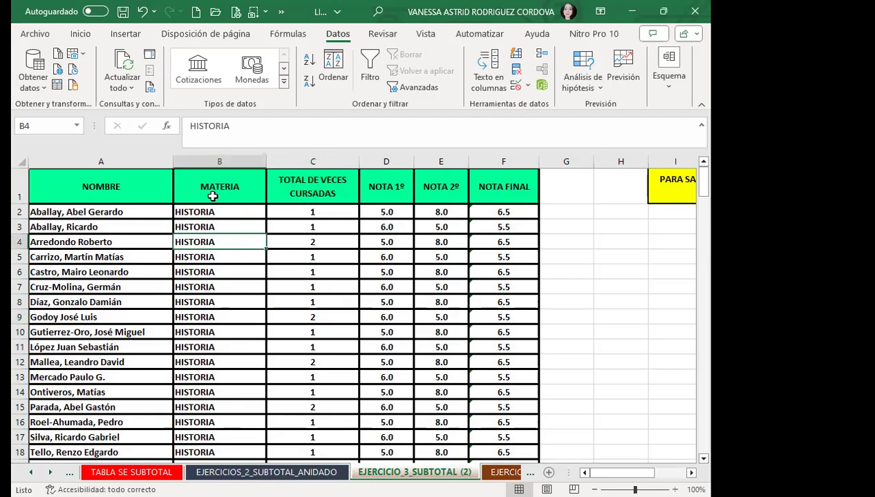
drag(86, 188, 235, 187)
click(235, 188)
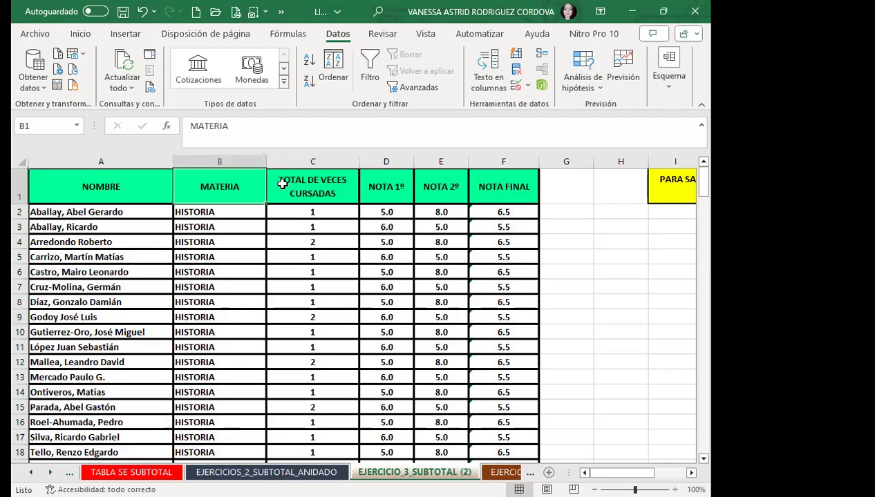
click(319, 197)
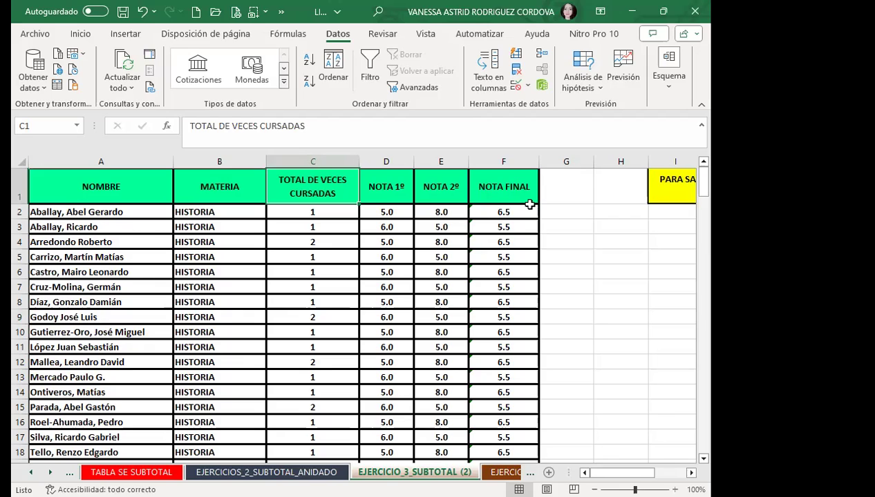
click(347, 245)
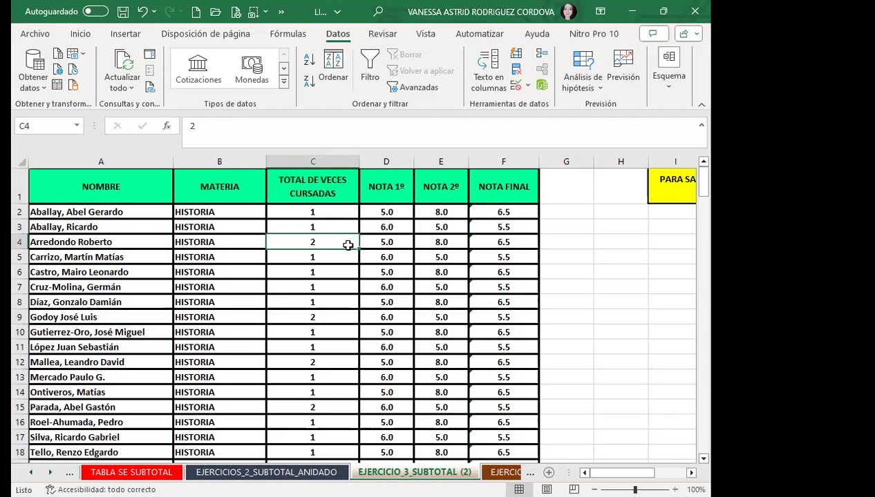
click(253, 260)
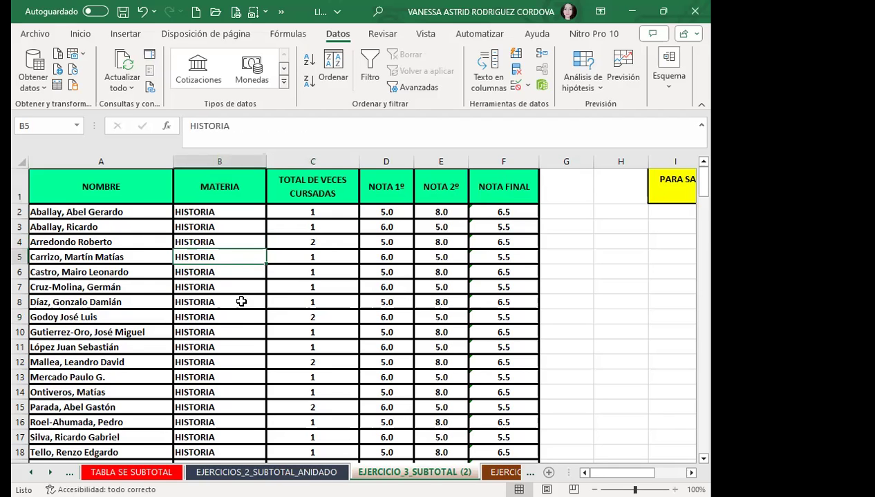
scroll(241, 304, down, 4)
scroll(240, 307, down, 3)
scroll(240, 308, up, 5)
scroll(232, 276, up, 3)
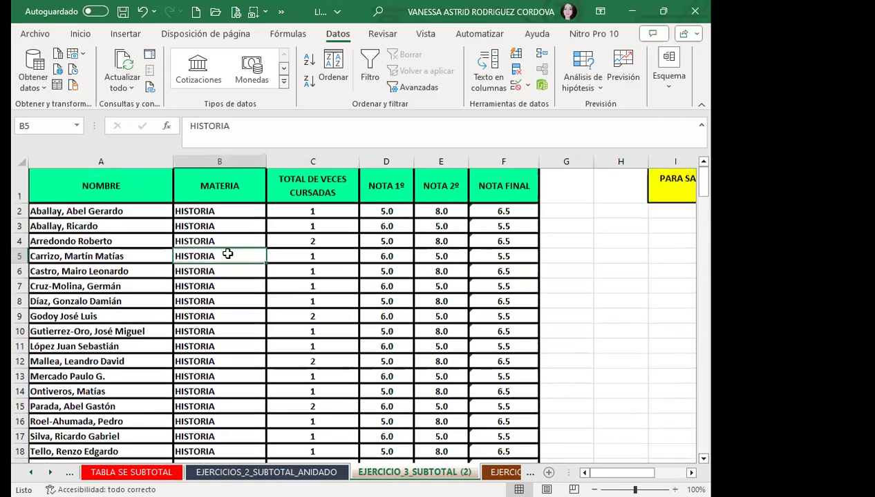
click(238, 192)
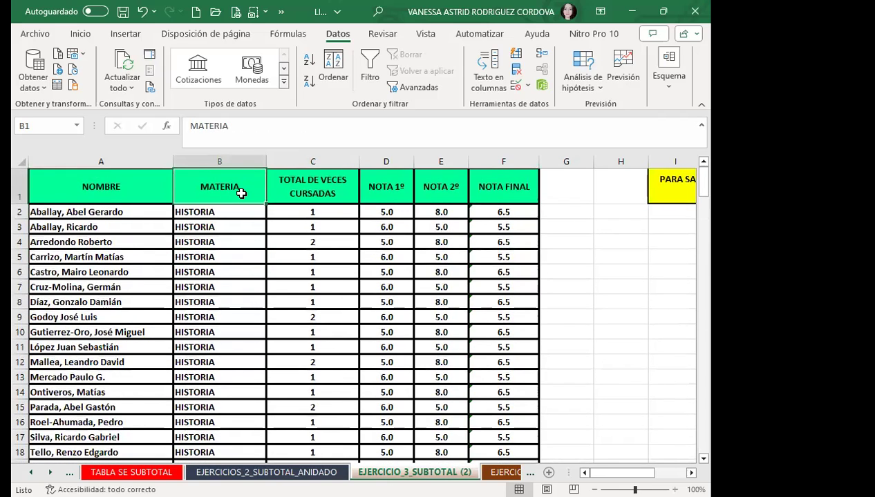
click(218, 274)
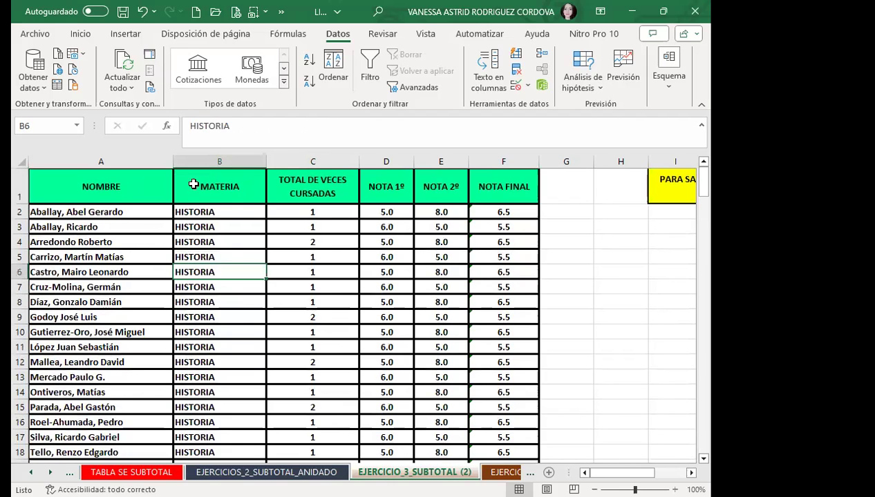
click(211, 244)
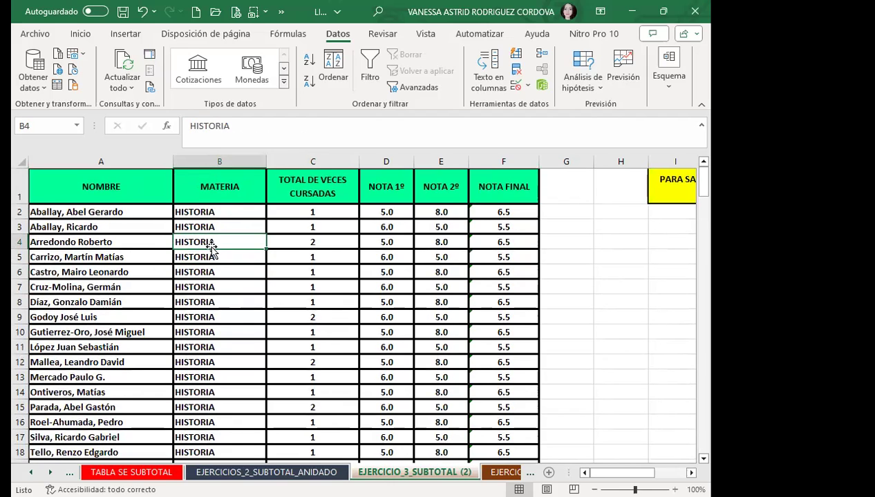
scroll(212, 265, down, 2)
scroll(214, 269, down, 3)
scroll(218, 273, down, 4)
scroll(228, 273, down, 4)
scroll(238, 273, up, 4)
scroll(238, 274, down, 4)
scroll(240, 274, down, 5)
scroll(240, 274, down, 2)
scroll(240, 275, down, 3)
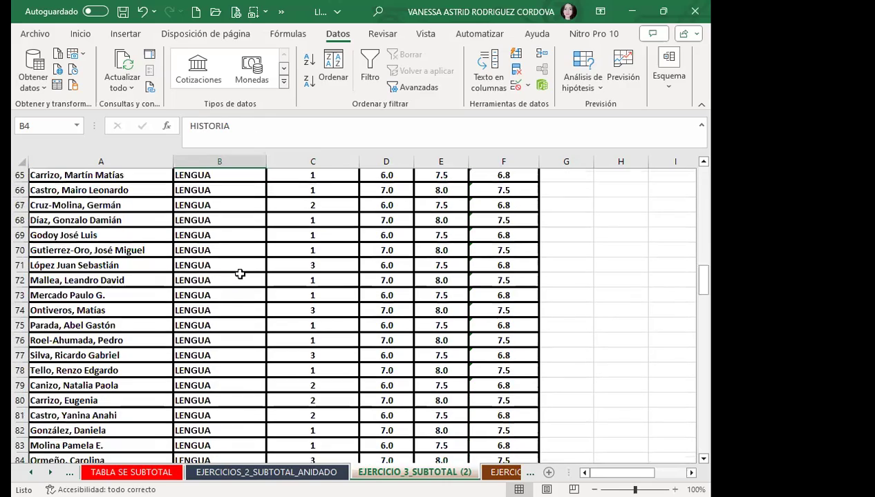
scroll(240, 274, down, 2)
scroll(240, 274, down, 3)
scroll(240, 275, down, 2)
scroll(266, 284, down, 3)
scroll(250, 298, down, 3)
scroll(250, 298, down, 5)
scroll(250, 298, down, 4)
scroll(250, 300, down, 1)
scroll(250, 300, down, 2)
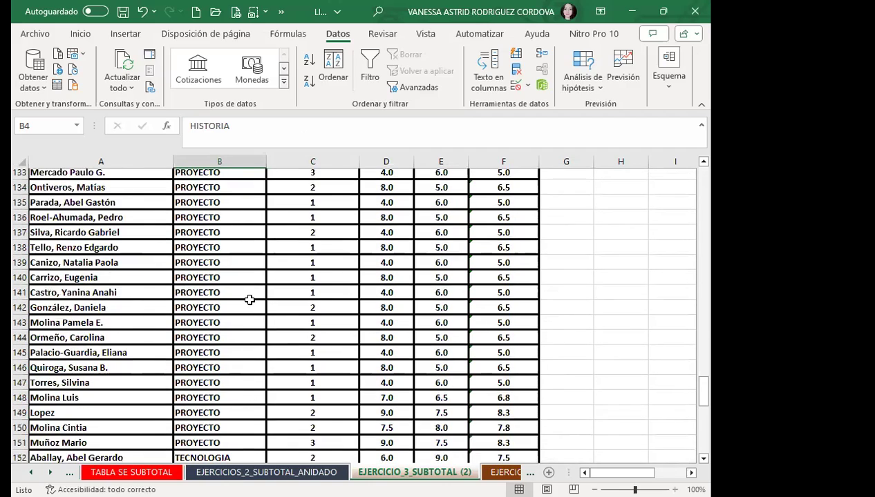
scroll(250, 297, down, 4)
scroll(254, 296, down, 4)
scroll(257, 304, down, 5)
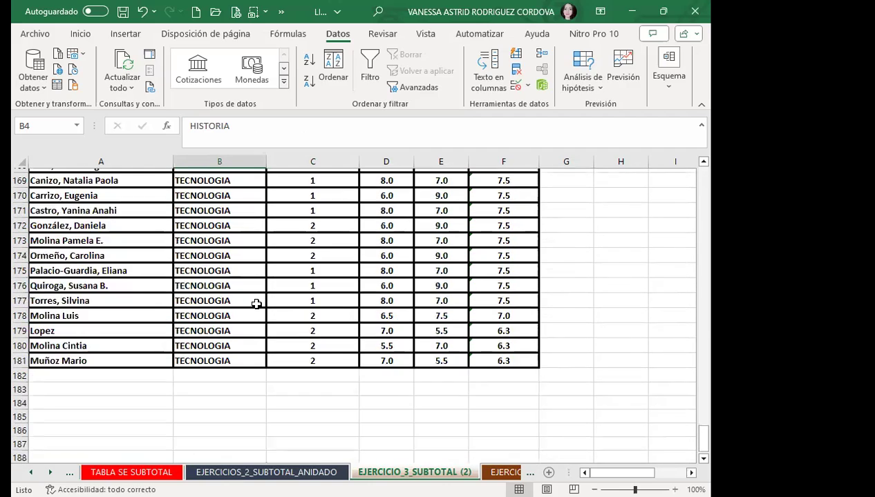
scroll(256, 304, up, 6)
scroll(256, 304, up, 11)
scroll(256, 304, up, 6)
scroll(255, 300, up, 9)
scroll(256, 298, up, 9)
scroll(258, 298, up, 7)
scroll(257, 298, up, 7)
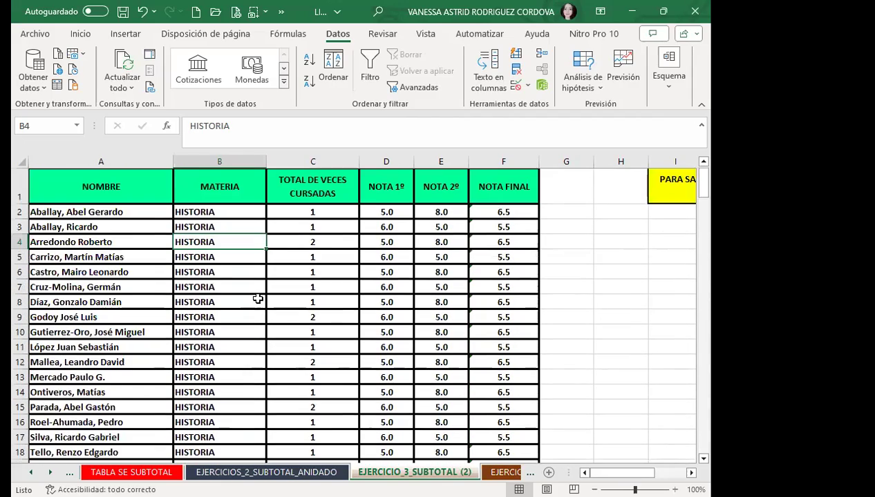
click(208, 226)
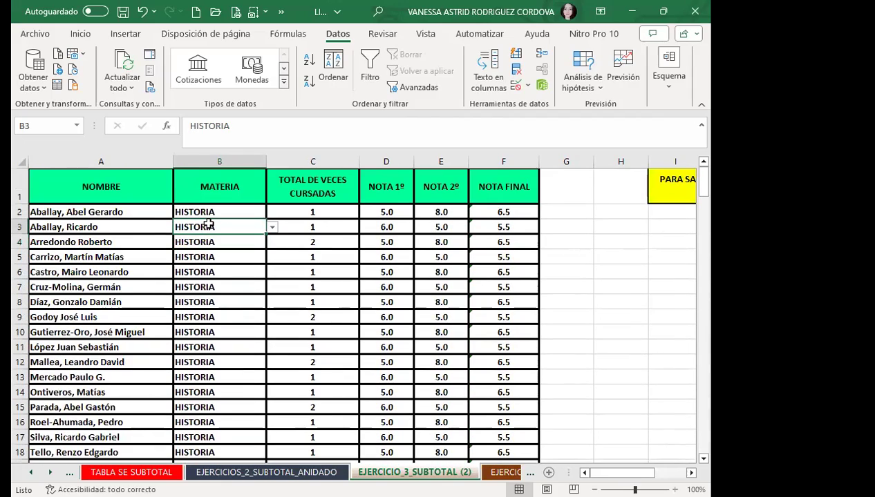
click(237, 195)
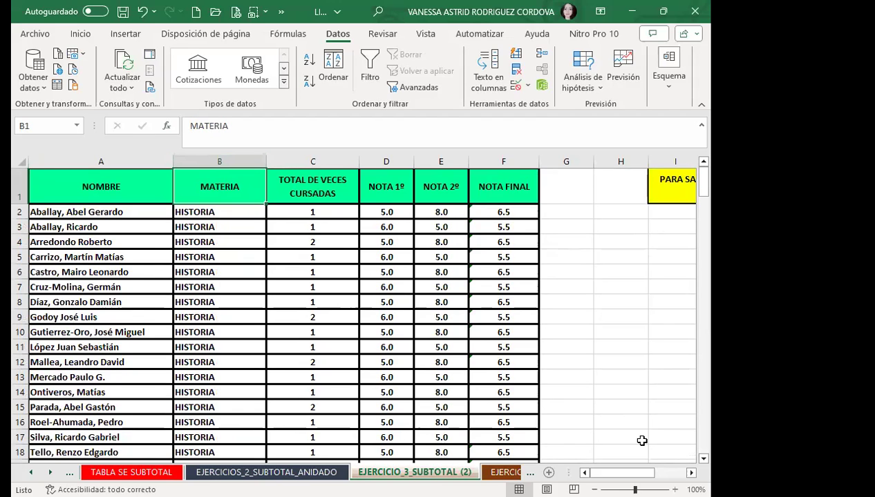
click(691, 472)
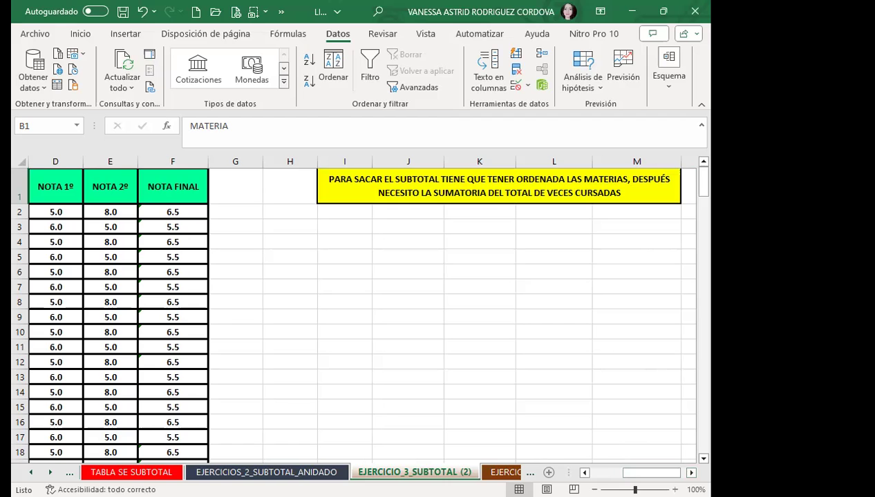
drag(643, 473, 614, 473)
click(217, 313)
click(670, 101)
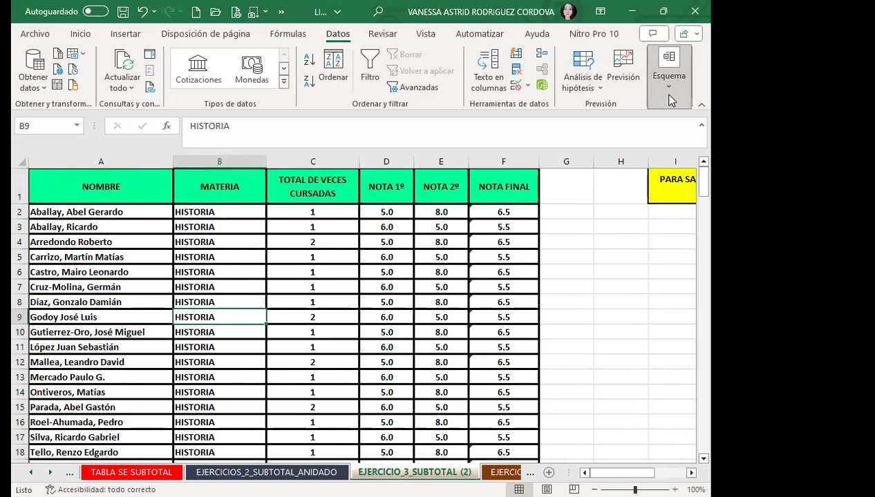
Step: Open the Subtotales dialog for the grades table, move it aside, and list the 'Para cada cambio en' columns
click(611, 128)
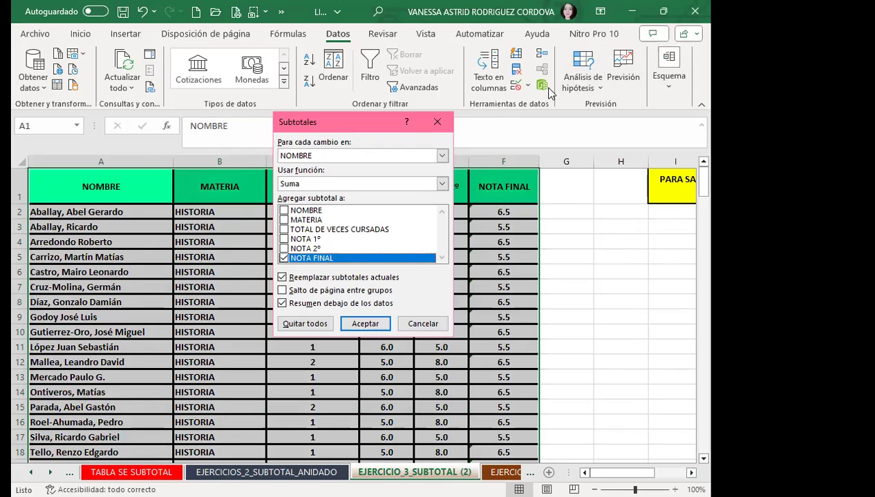
drag(345, 121, 491, 88)
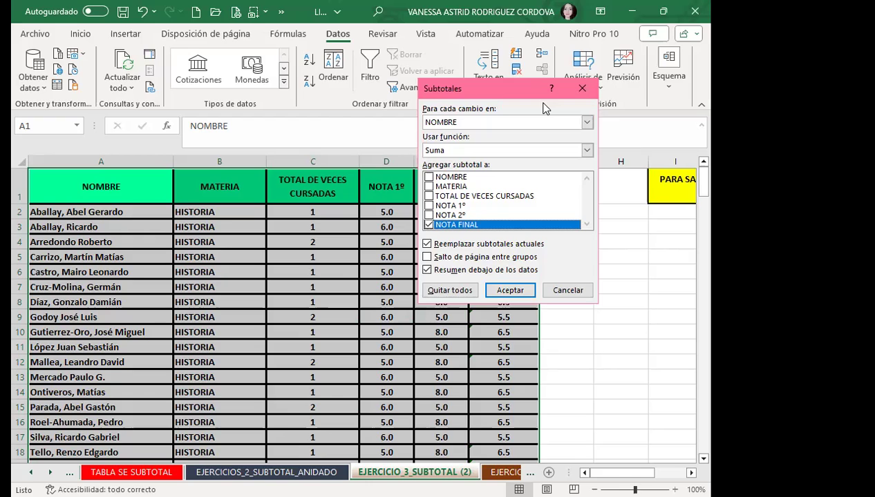
click(587, 123)
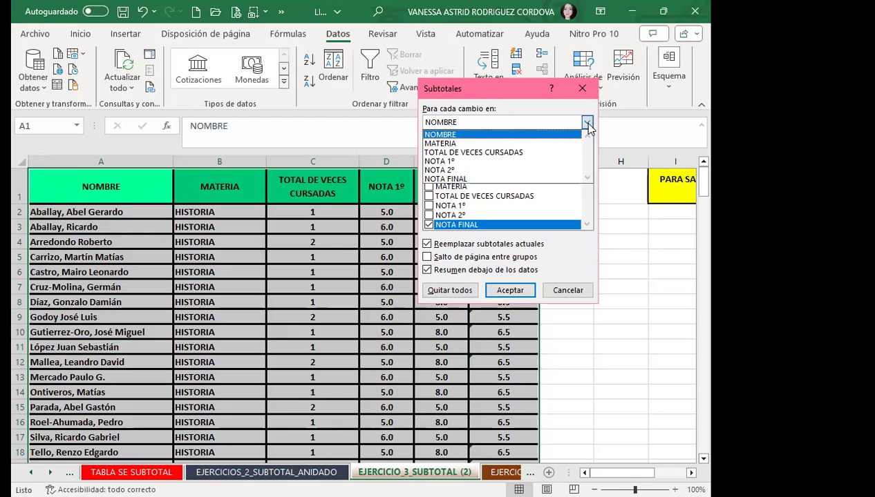
Step: Sum TOTAL DE VECES CURSADAS at each change in MATERIA, leaving NOTA FINAL unchecked
click(436, 145)
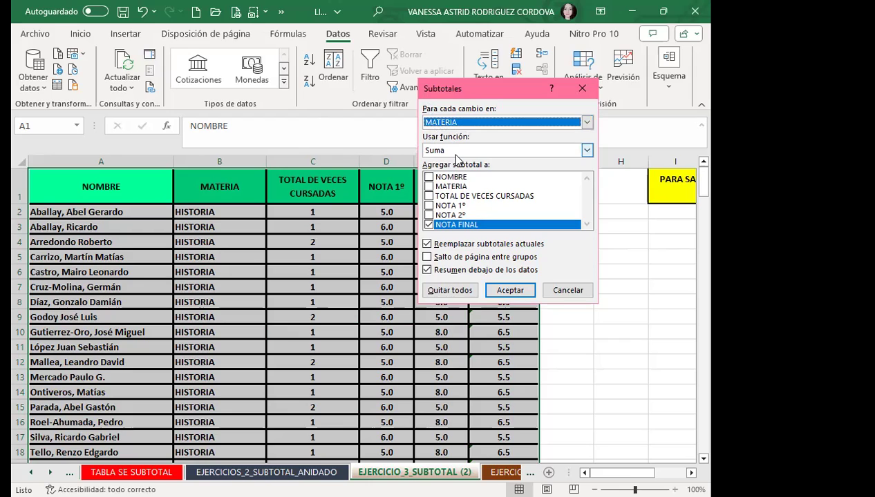
click(429, 226)
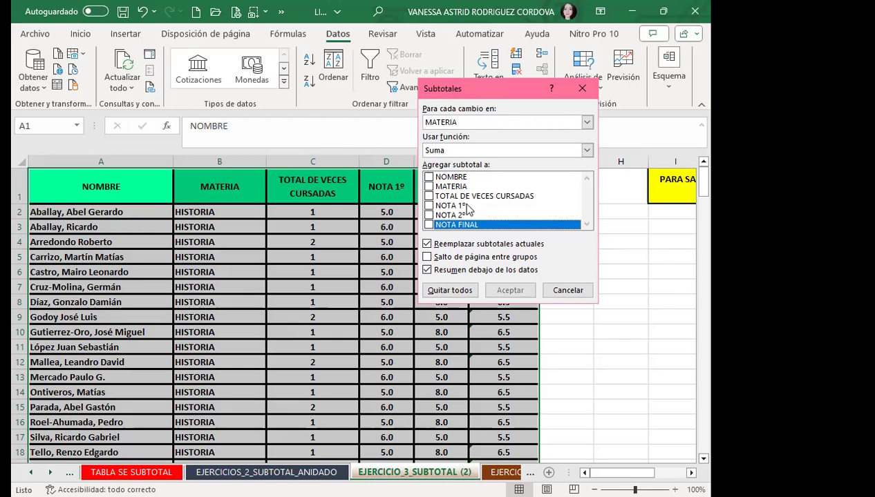
click(428, 225)
drag(510, 101, 352, 100)
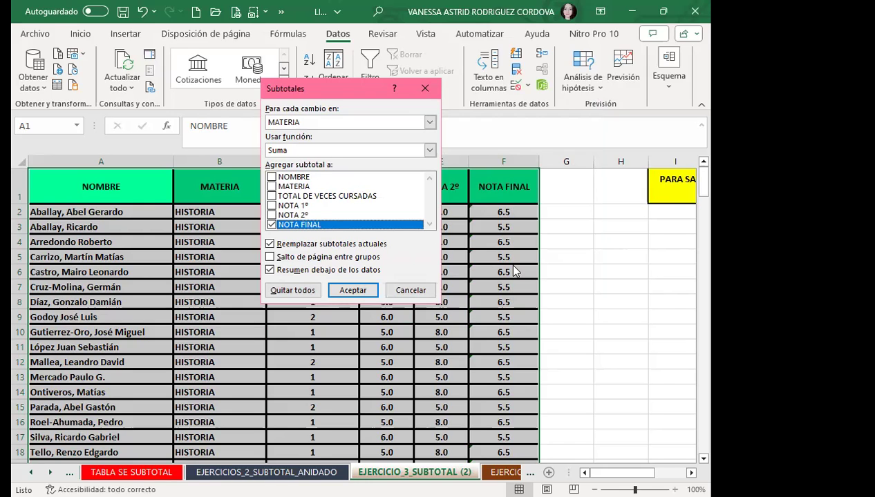
click(271, 224)
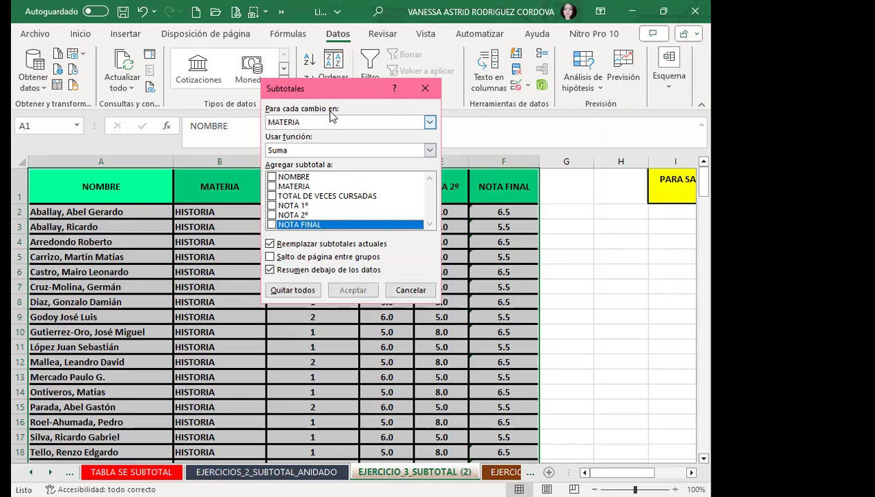
drag(343, 94, 399, 97)
click(329, 198)
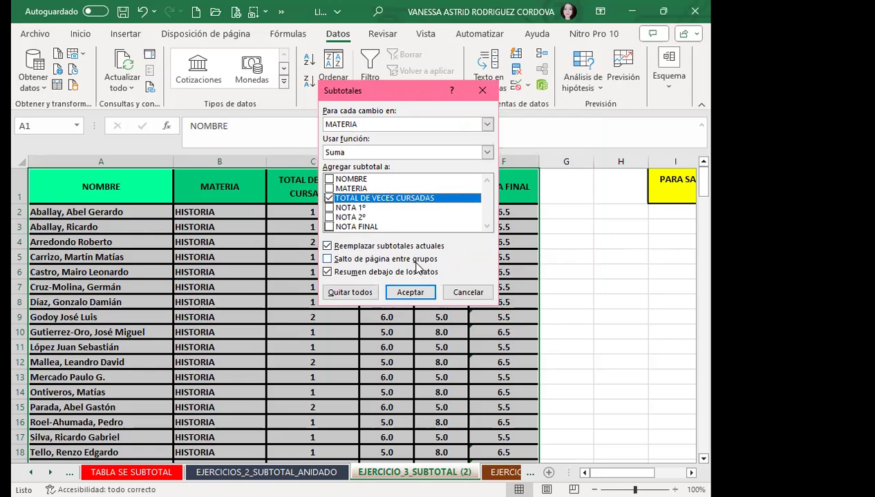
click(411, 293)
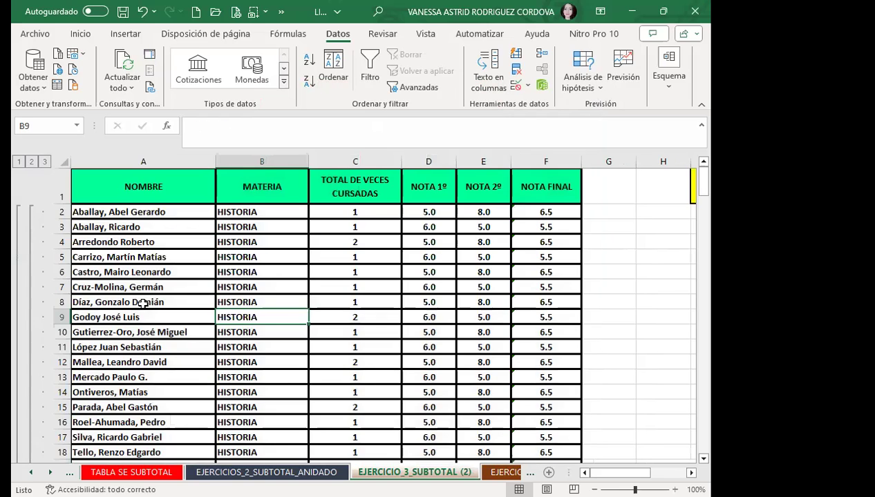
Step: Collapse the grades outline to level 2 subject totals, then expand only the HISTORIA group
click(31, 162)
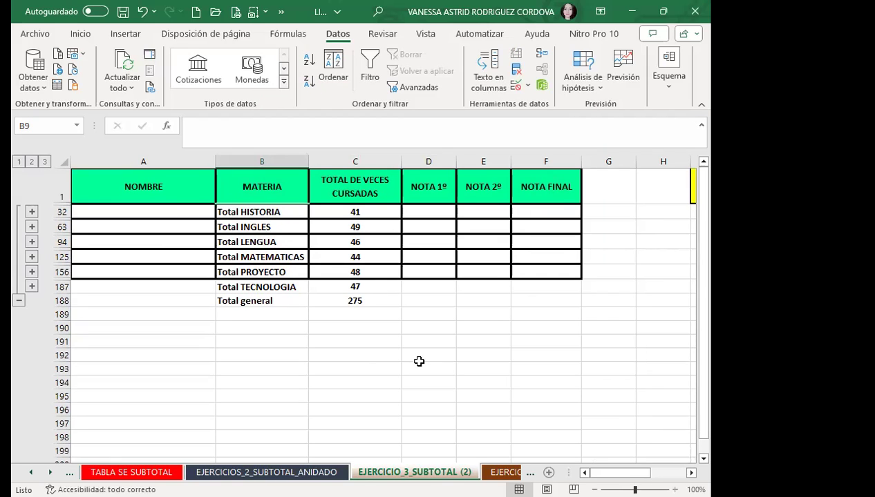
click(31, 212)
scroll(30, 211, down, 4)
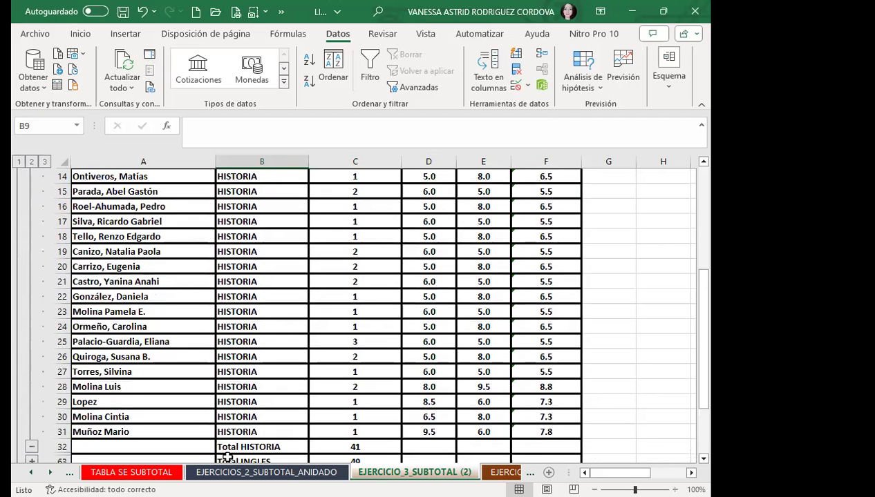
scroll(219, 310, up, 4)
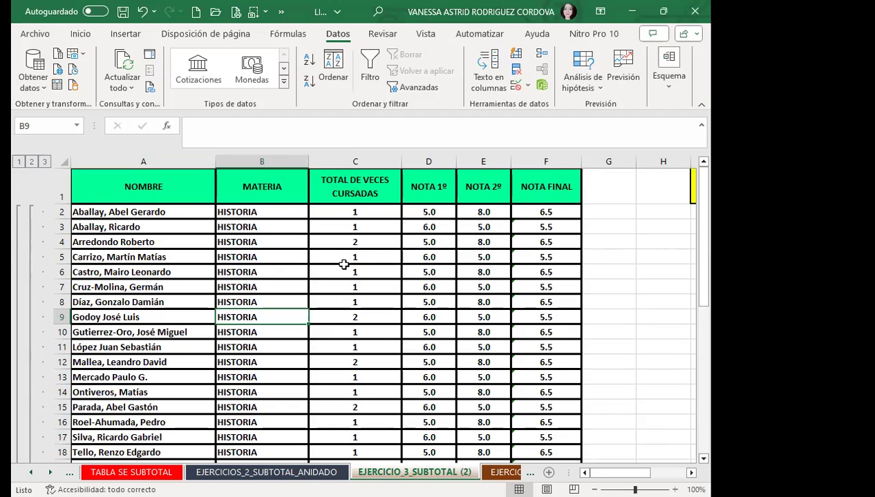
scroll(243, 306, down, 8)
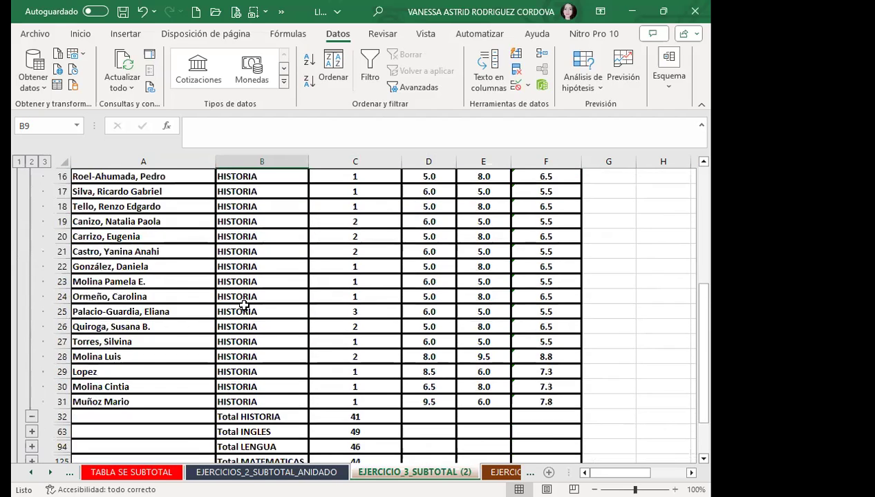
scroll(244, 306, down, 1)
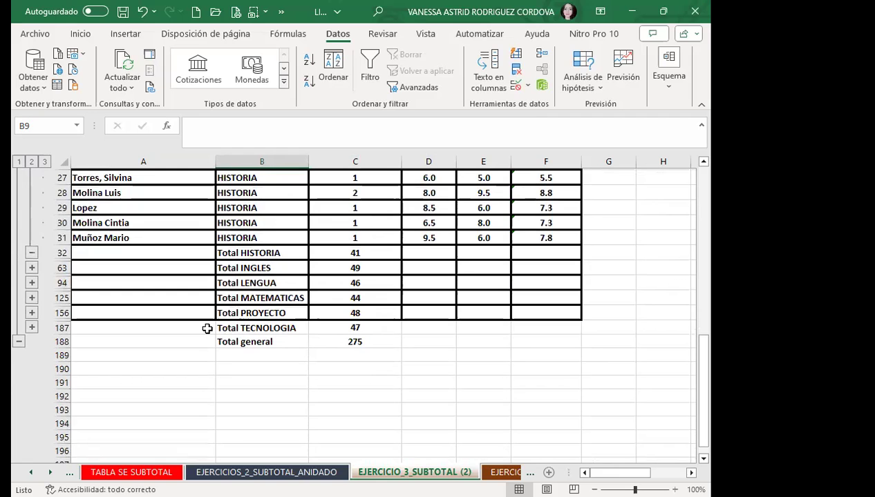
scroll(207, 322, up, 9)
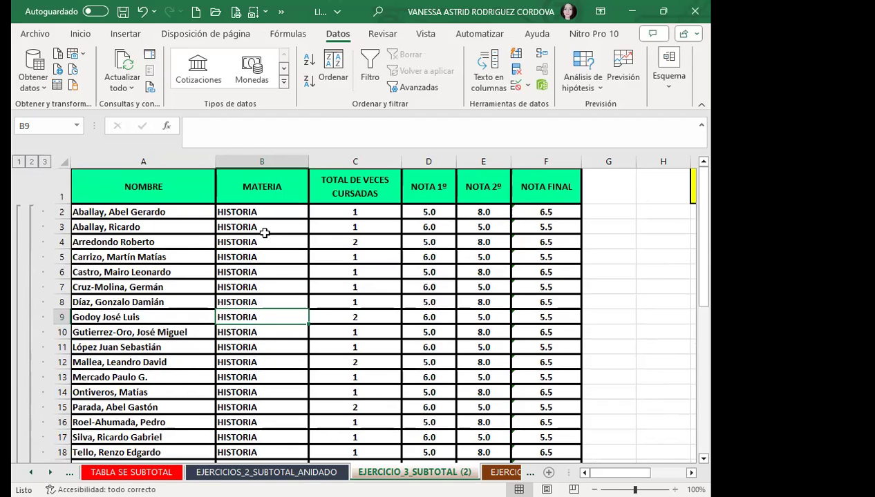
click(18, 162)
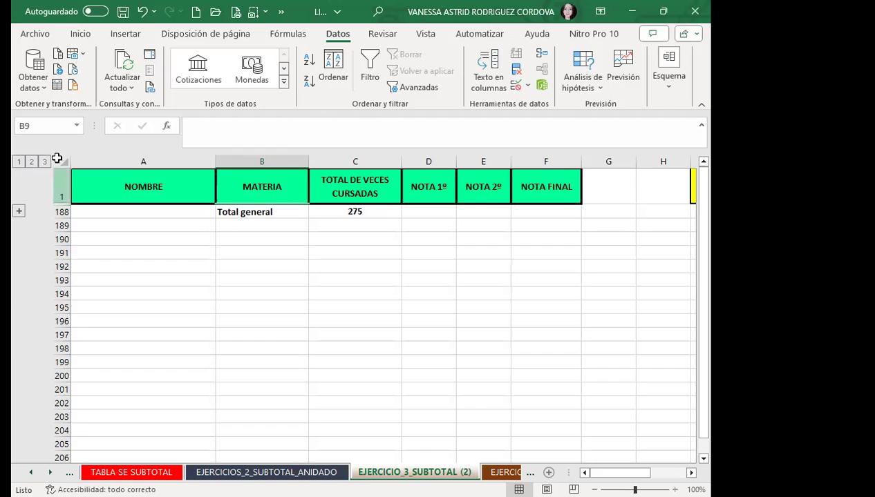
click(31, 163)
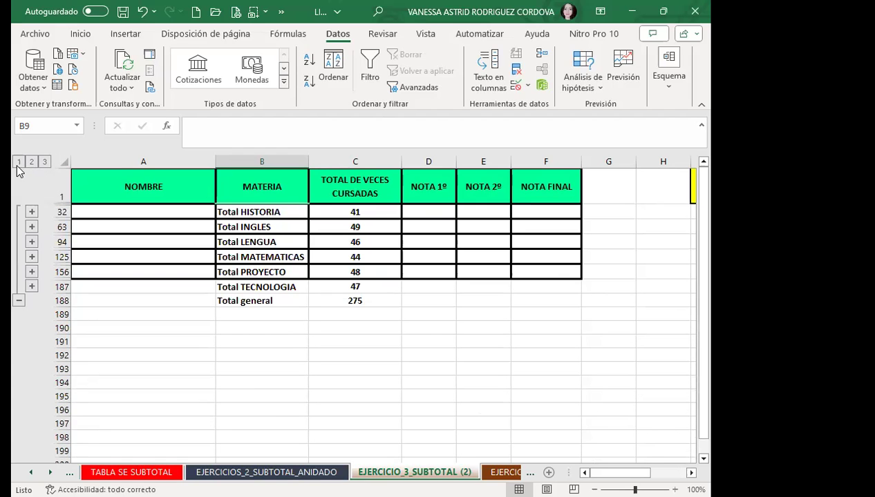
click(19, 163)
click(44, 162)
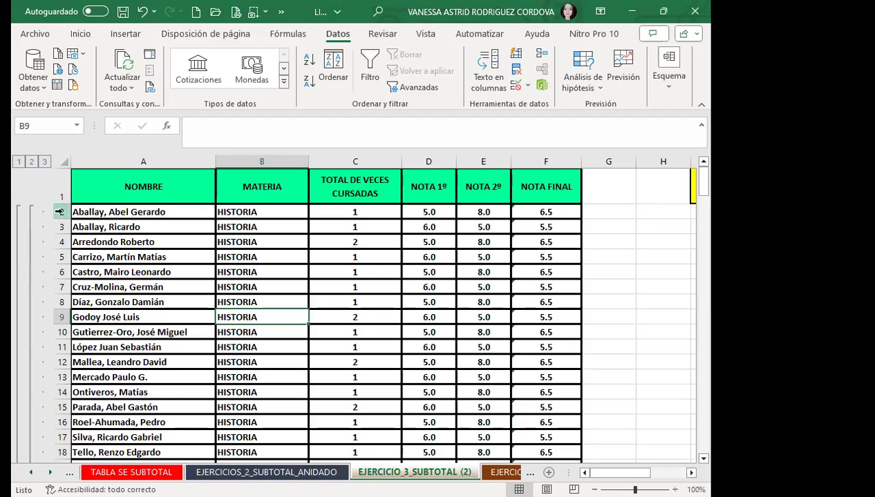
click(29, 162)
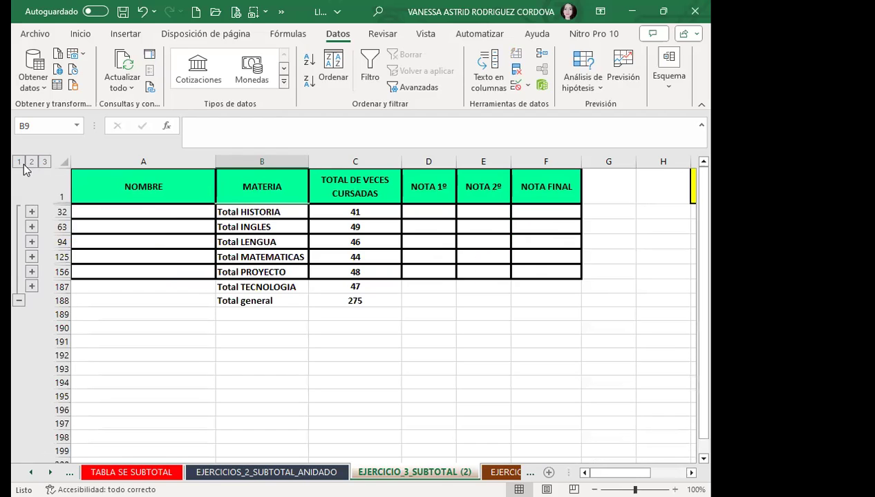
click(19, 163)
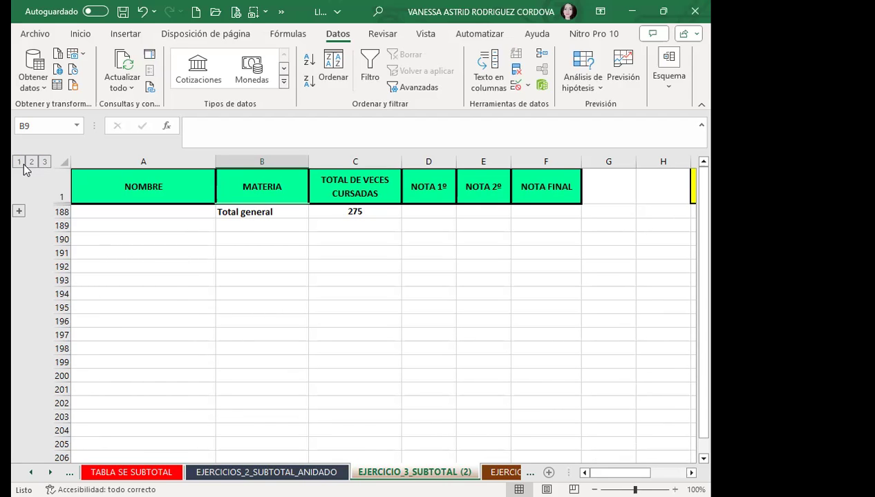
Step: Open the EJERCICIO_1_SUBTOTAL (2) sheet and select a cell inside the sales table
click(32, 472)
click(32, 472)
click(32, 472)
click(32, 471)
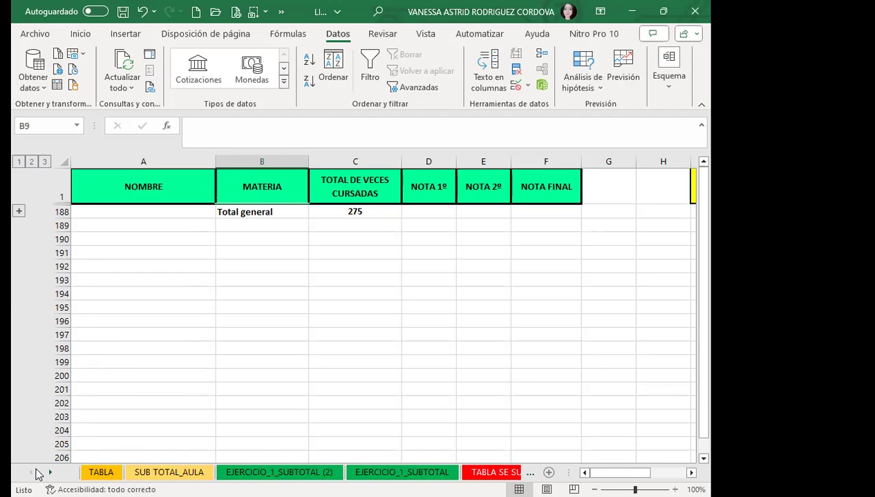
click(265, 474)
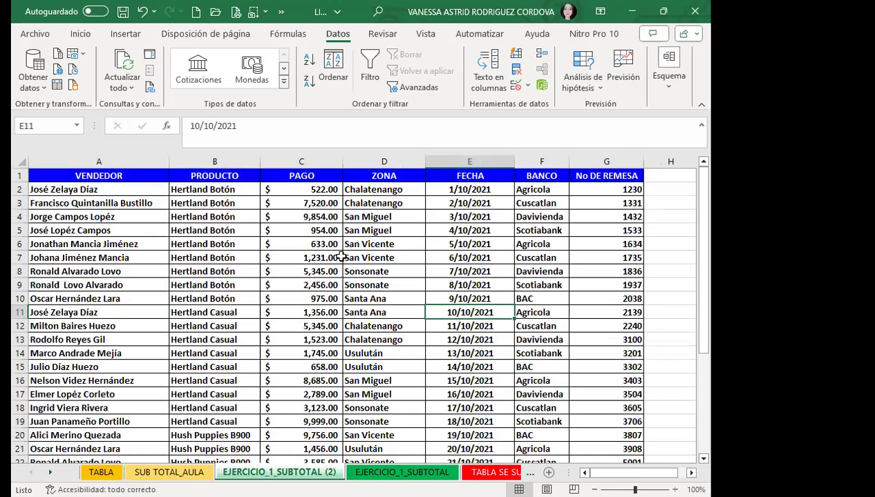
click(387, 258)
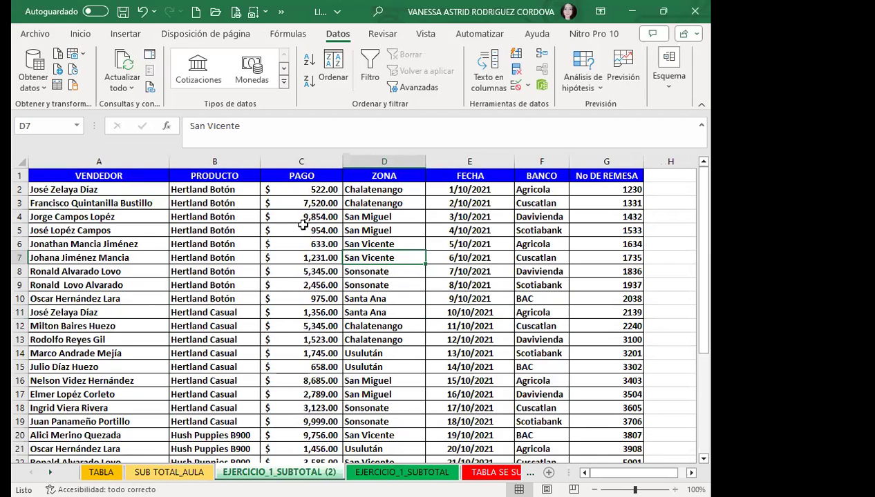
click(293, 176)
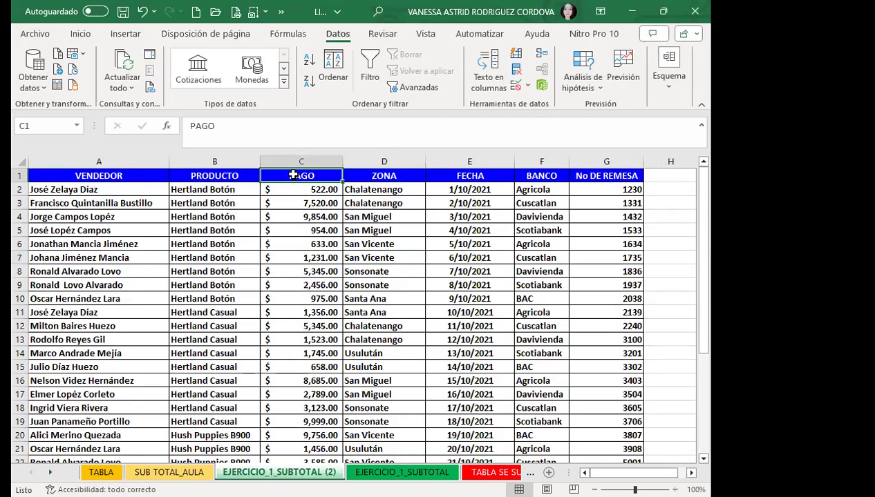
click(304, 212)
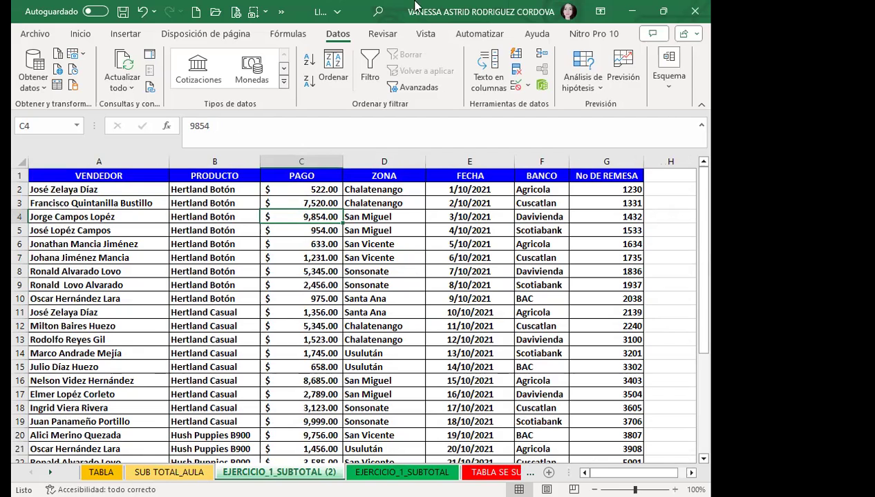
Step: Add Sum subtotals of PAGO at each change in BANCO, unchecking No DE REMESA
click(669, 100)
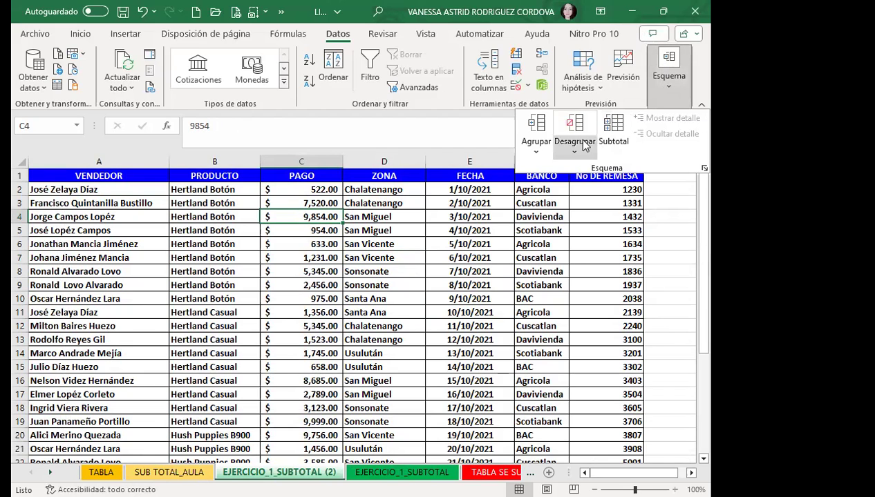
click(614, 134)
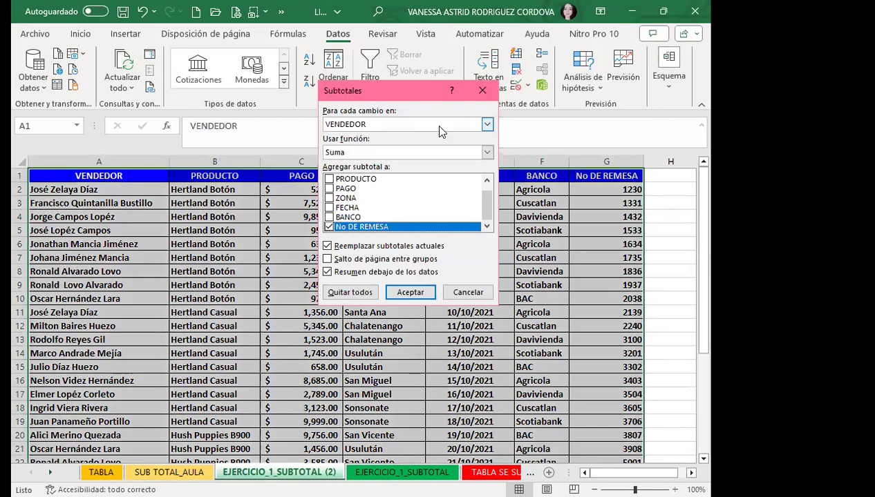
click(487, 126)
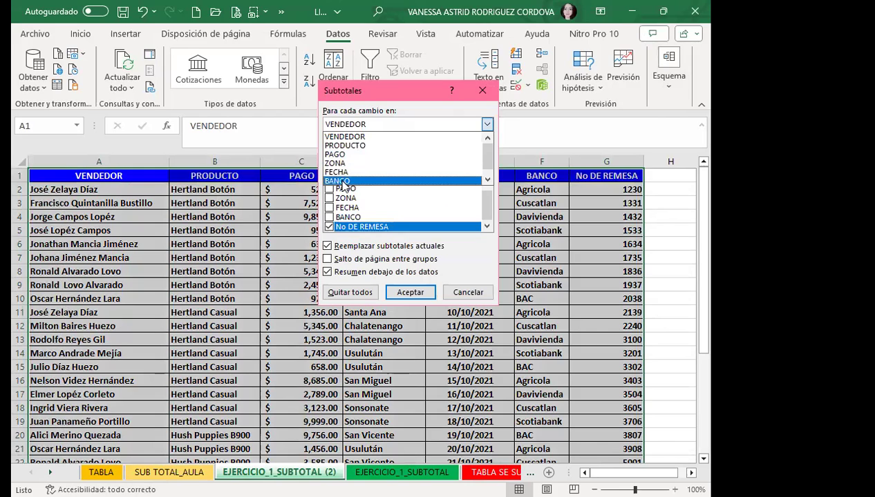
click(343, 181)
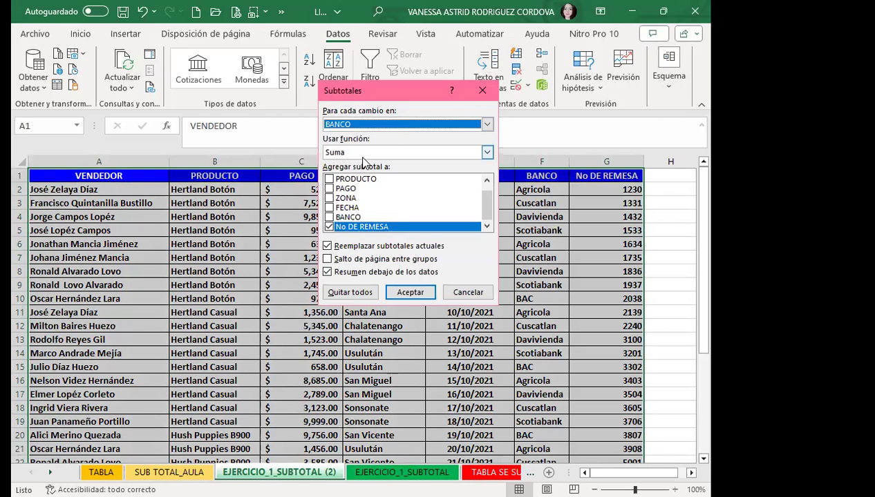
click(328, 227)
click(328, 189)
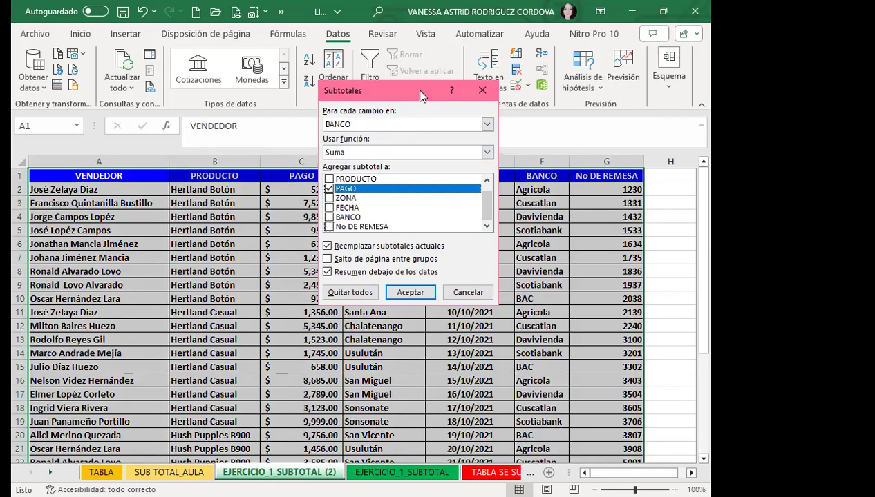
drag(419, 91, 492, 106)
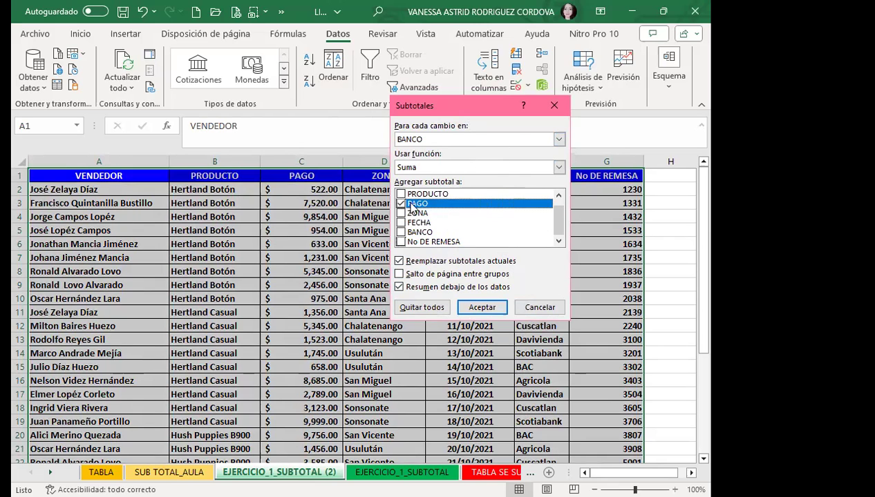
click(484, 307)
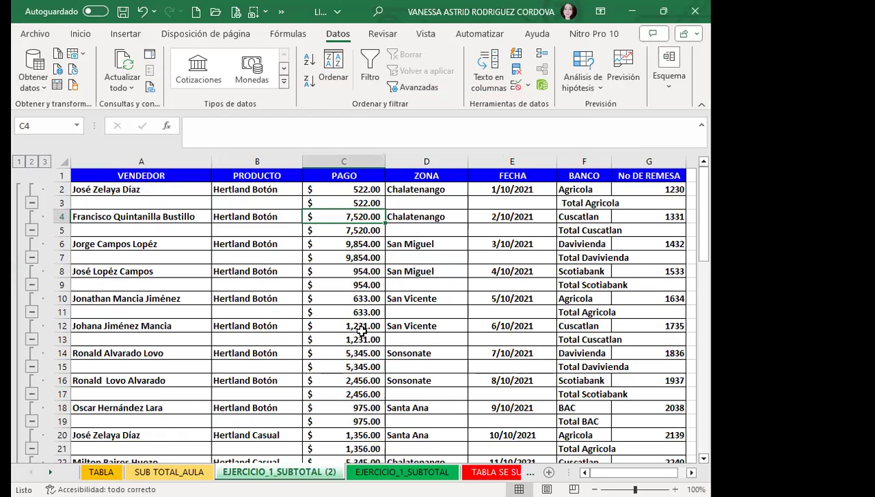
Step: Collapse the outline to level 2 and select the first Total Cuscatlan, Agricola and Davivienda labels
click(21, 163)
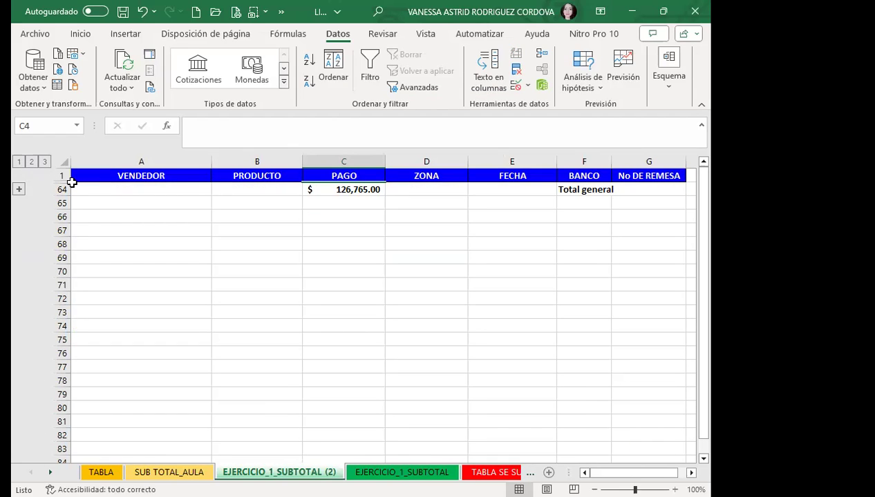
click(33, 161)
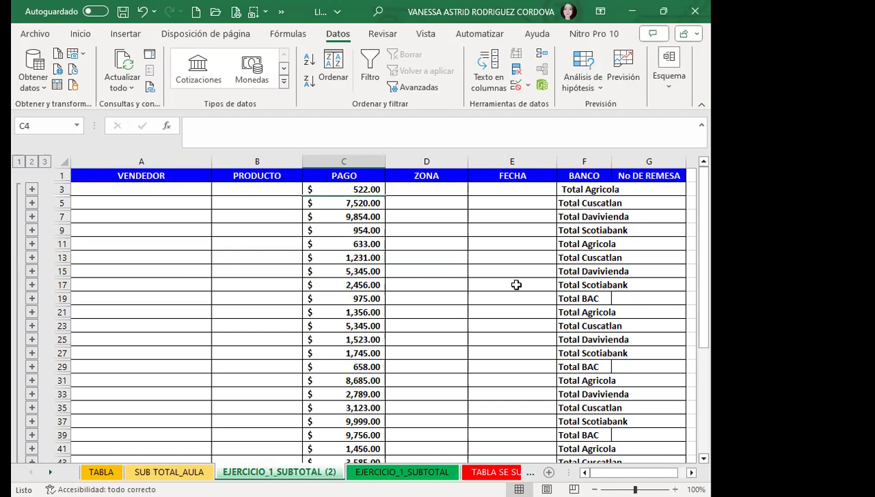
click(588, 203)
click(603, 189)
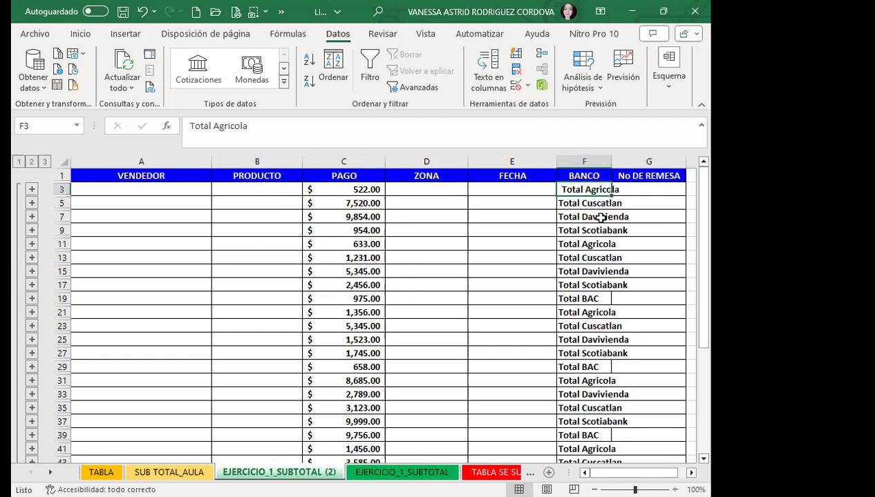
click(594, 216)
click(586, 254)
Step: Check the Total Davivienda, Scotiabank and Agricola labels and scroll to Total general 126,765.00
click(585, 273)
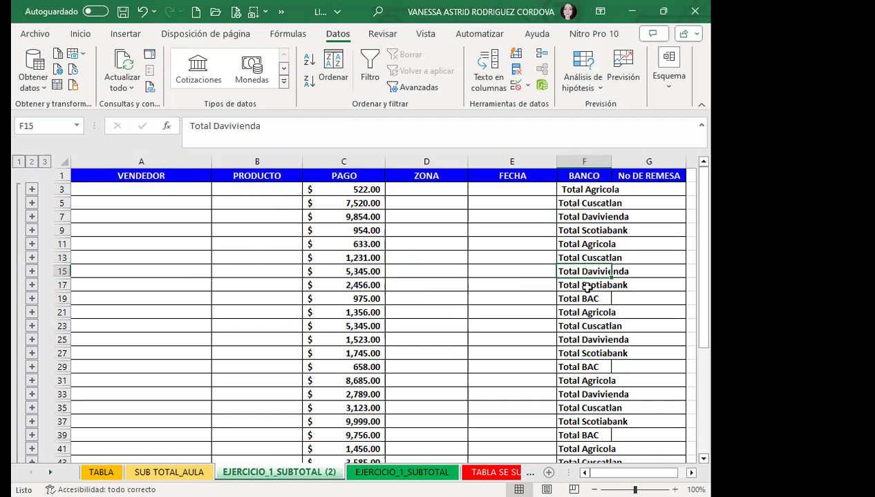
click(581, 285)
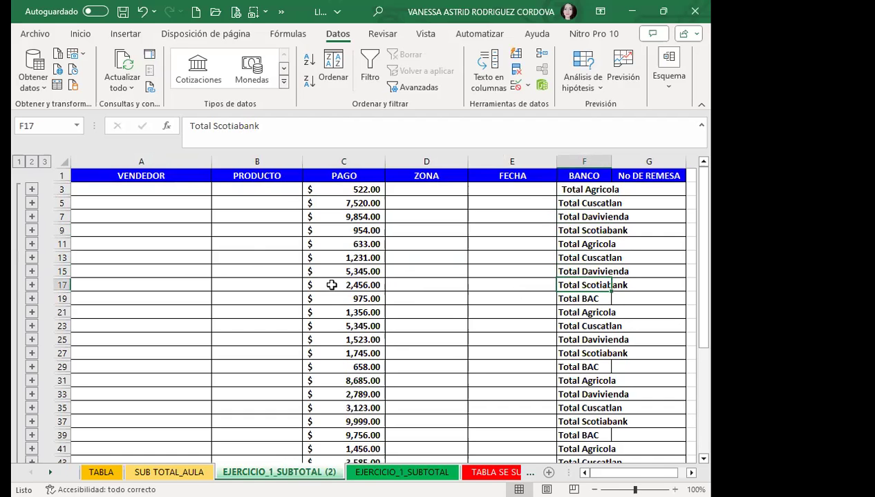
click(568, 312)
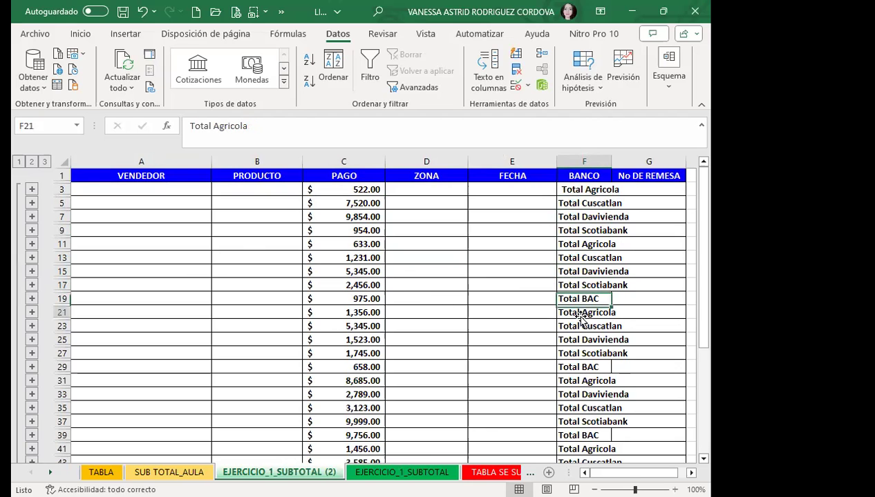
scroll(584, 339, down, 3)
scroll(582, 342, down, 2)
scroll(581, 342, down, 1)
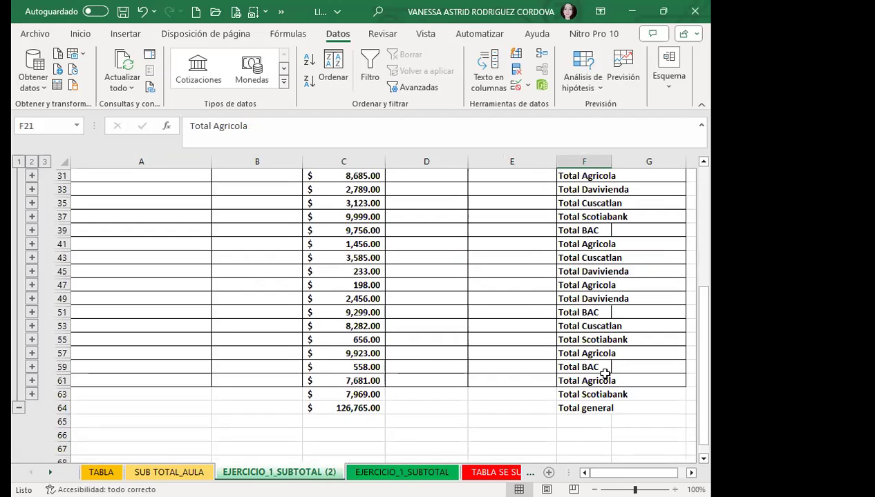
scroll(610, 340, up, 3)
scroll(596, 289, up, 3)
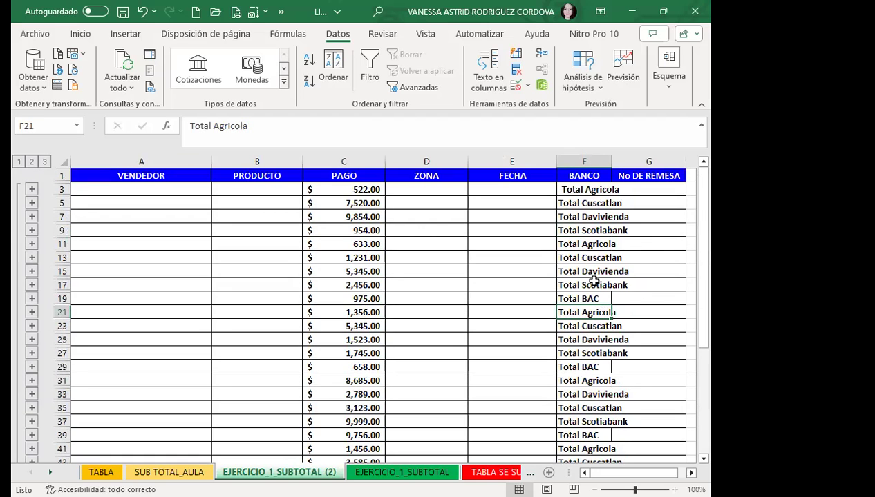
Step: Expand all detail rows and select the Total Agricola, Cuscatlan, Davivienda and Scotiabank labels
click(45, 163)
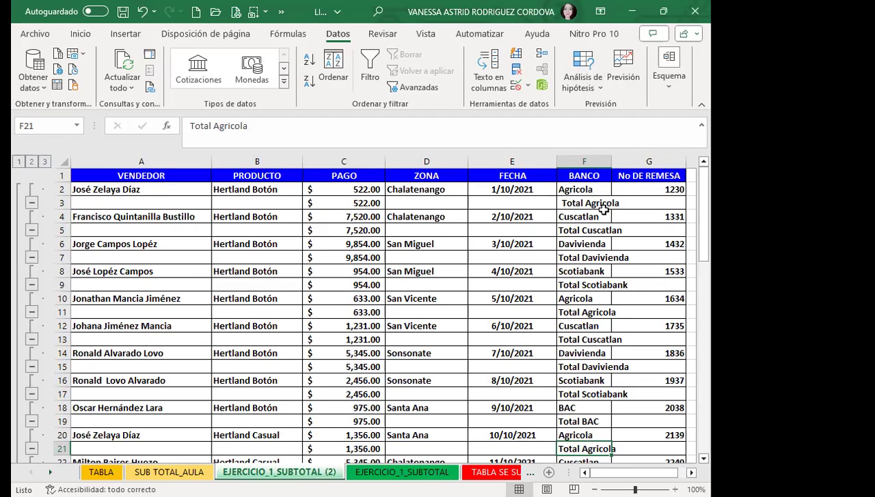
click(603, 206)
click(586, 232)
click(586, 260)
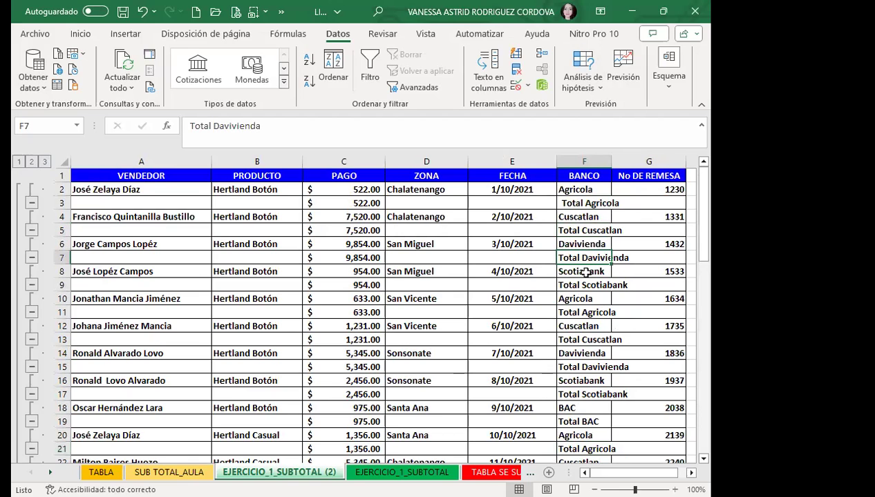
click(579, 284)
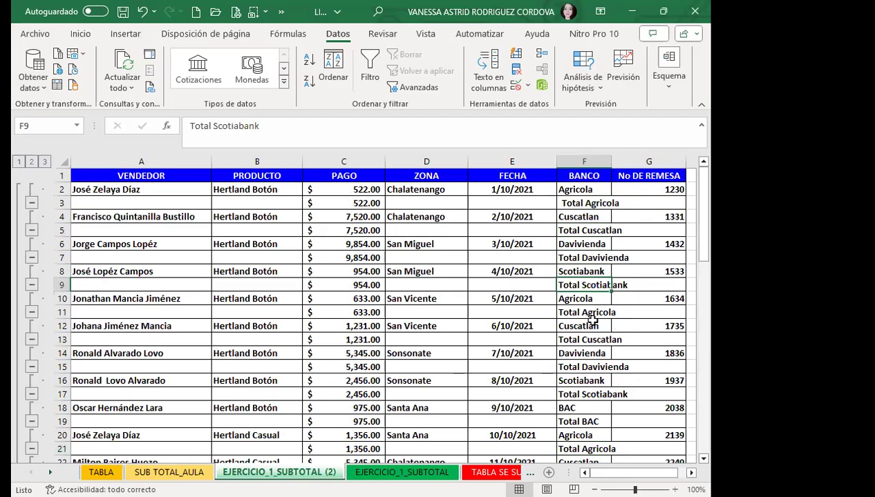
click(591, 327)
click(598, 356)
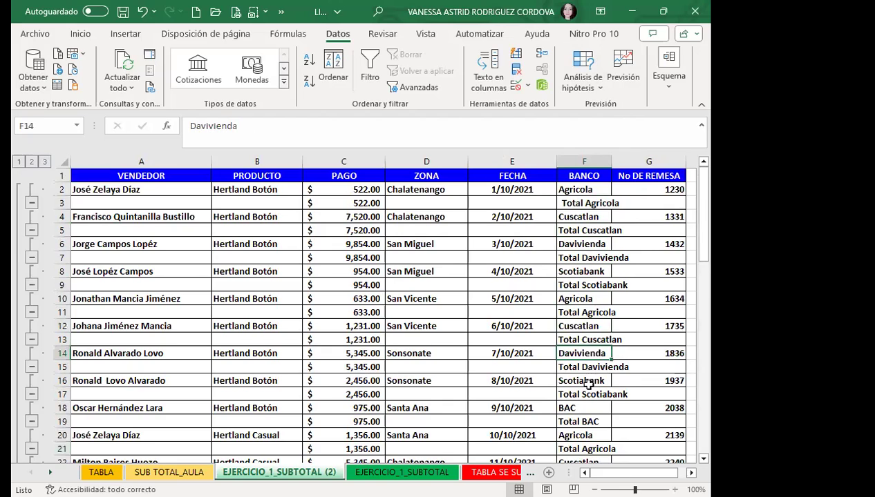
Step: Scroll through the detailed table, then collapse it to the 126,765.00 Total general row
scroll(584, 380, down, 3)
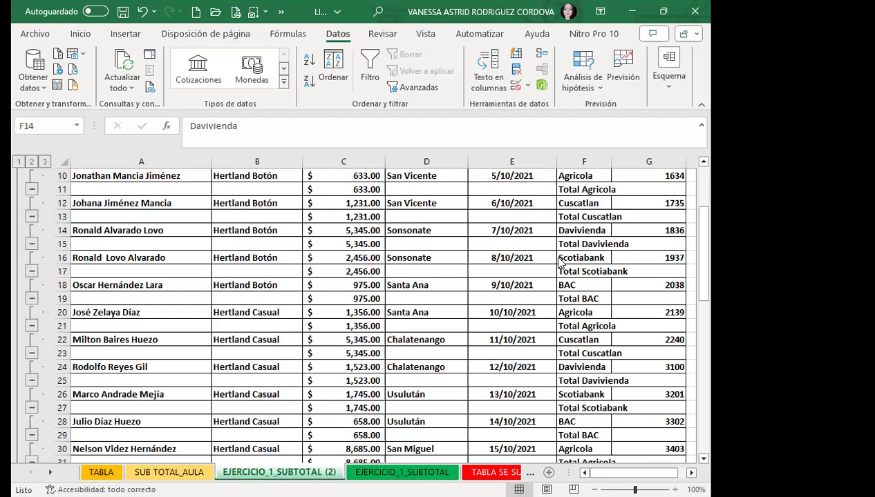
scroll(494, 345, up, 3)
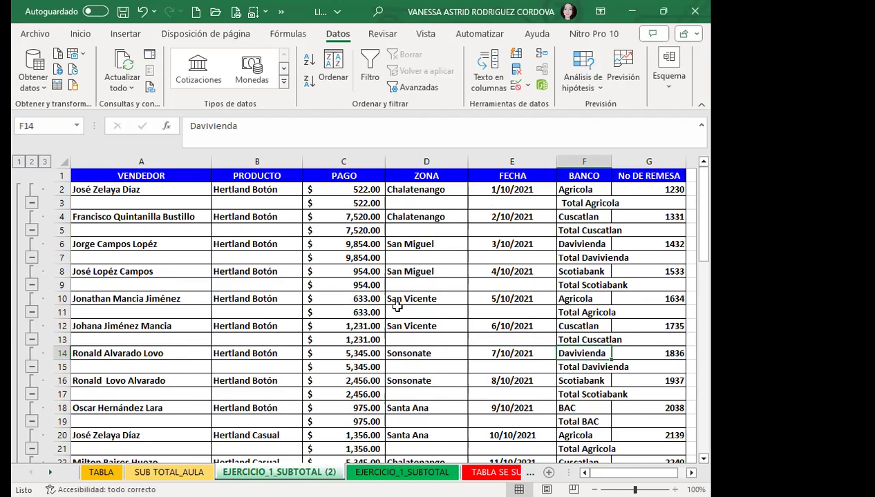
scroll(399, 315, down, 5)
scroll(399, 314, down, 1)
scroll(405, 313, down, 4)
scroll(405, 313, down, 4)
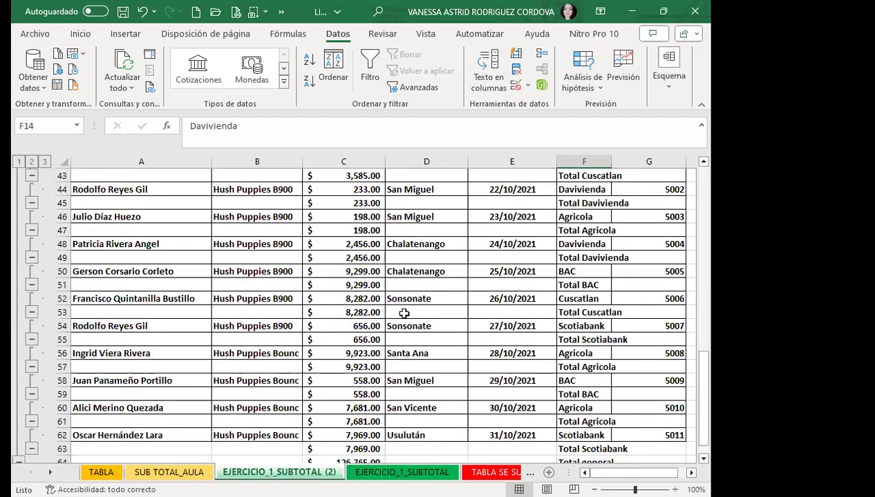
scroll(404, 313, down, 4)
click(21, 164)
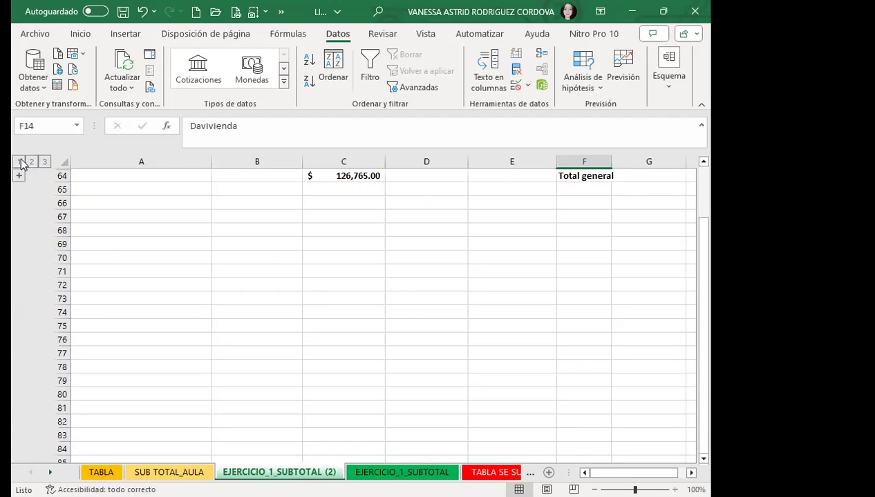
scroll(442, 279, up, 1)
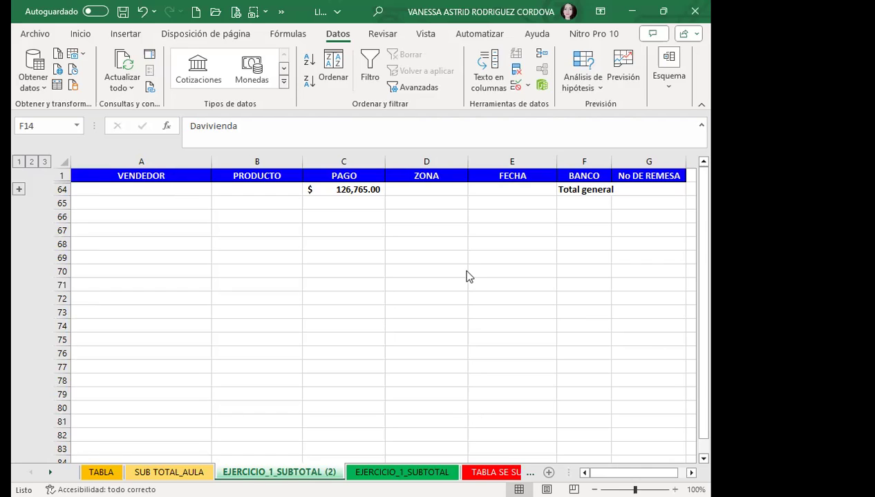
Step: Page forward four sheets with Ctrl+PageDown toward the EJERCICIO_4_SUBTOTAL salary sheet
key(ctrl+Page_Down)
key(ctrl+Page_Down)
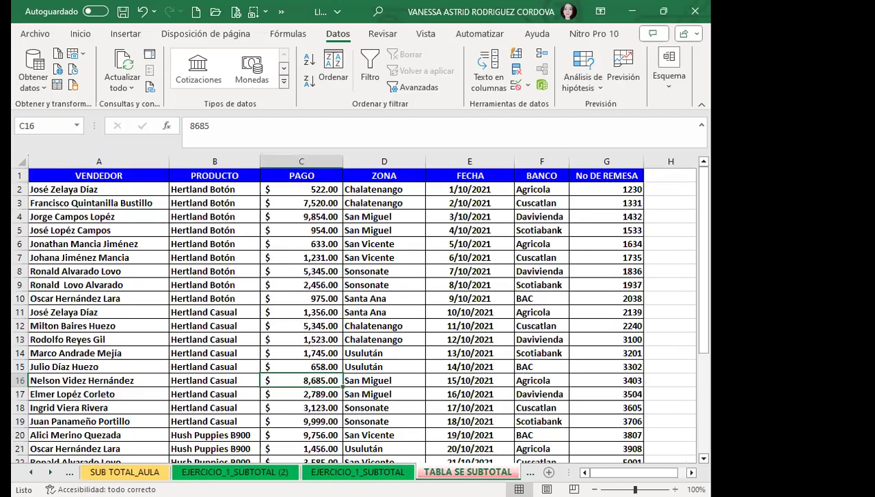
key(ctrl+Page_Down)
key(ctrl+Page_Down)
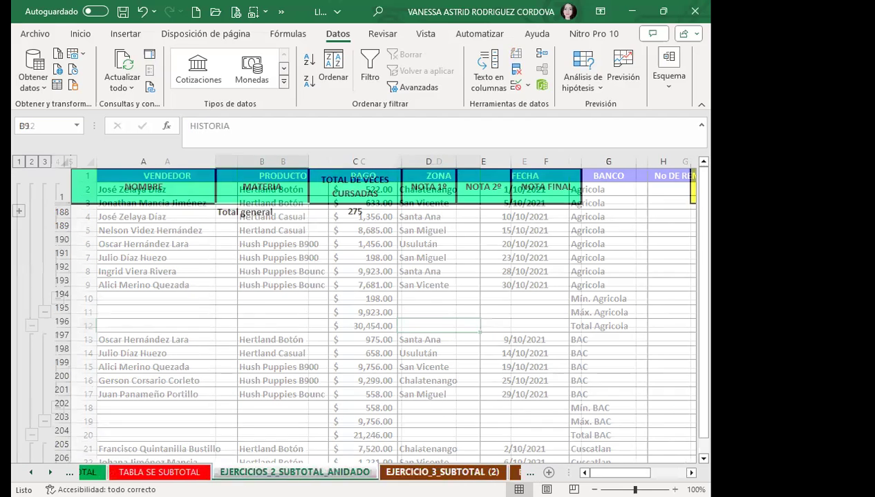
key(ctrl+Page_Down)
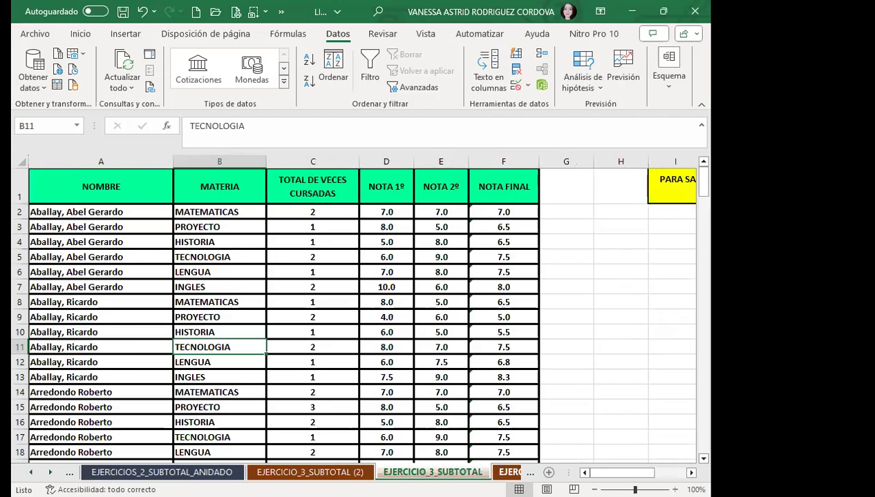
key(ctrl+Page_Down)
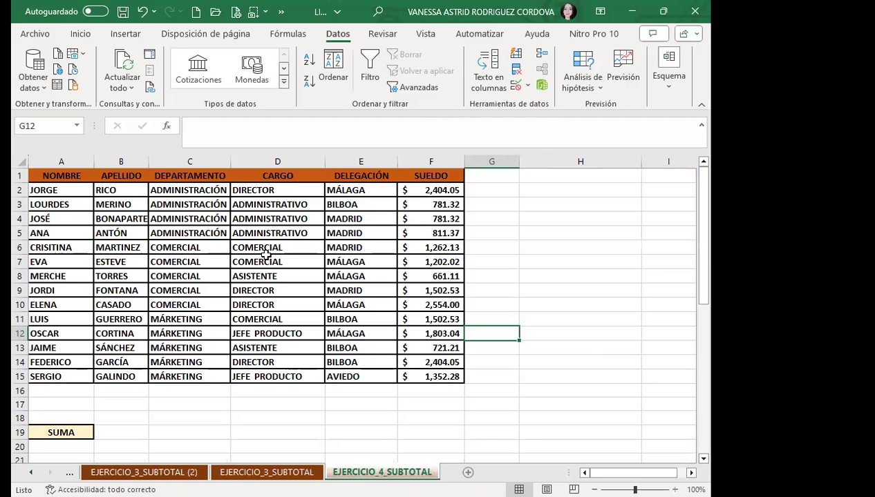
Step: Go over the NOMBRE to SUELDO headings, then narrow column H and select I4
click(243, 234)
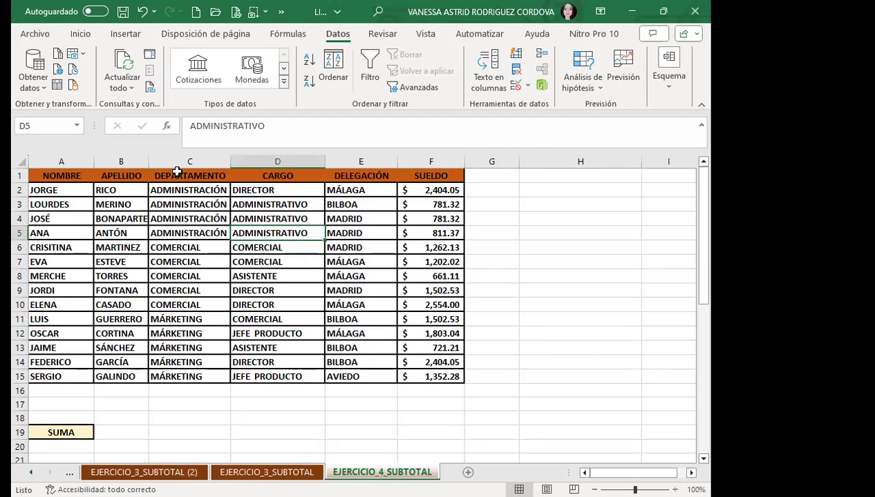
click(61, 175)
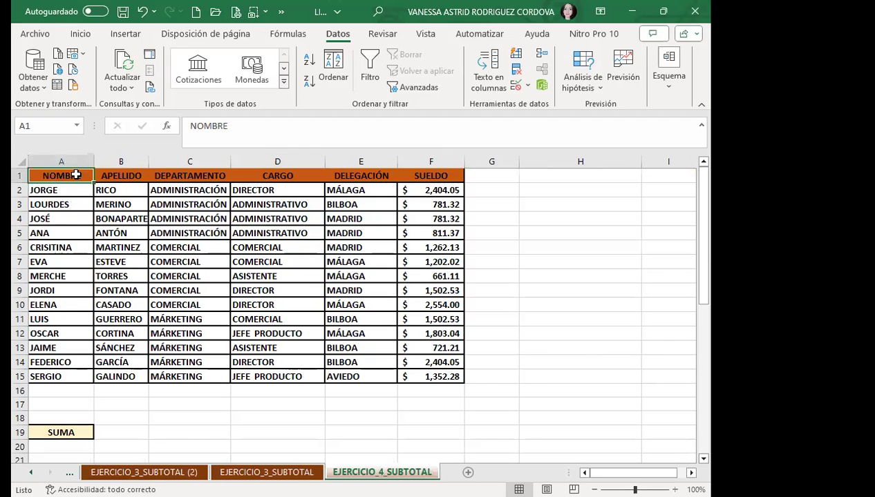
click(121, 174)
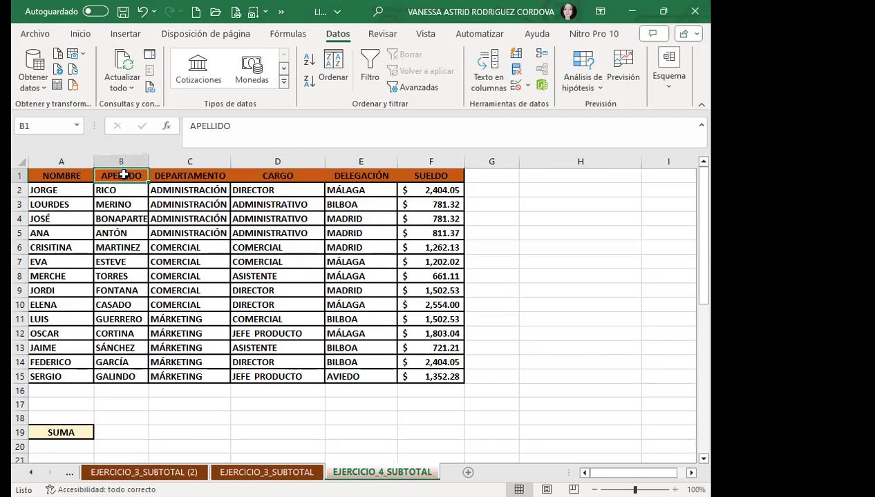
click(180, 177)
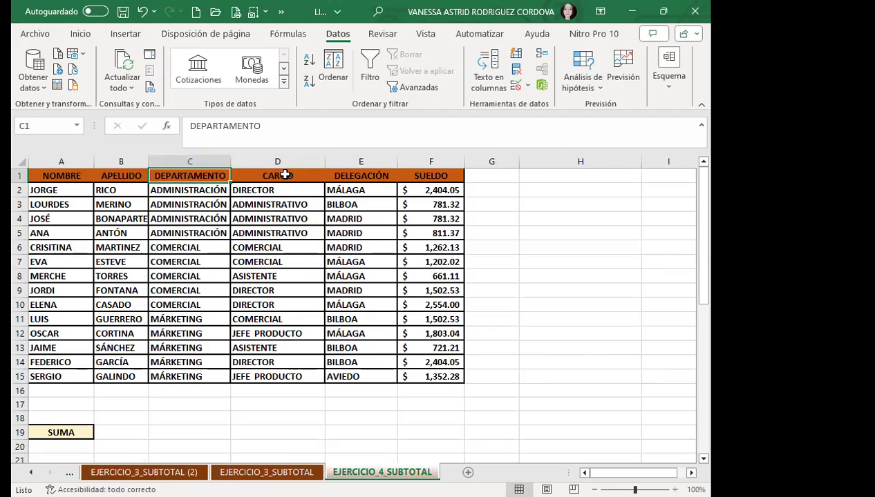
click(283, 175)
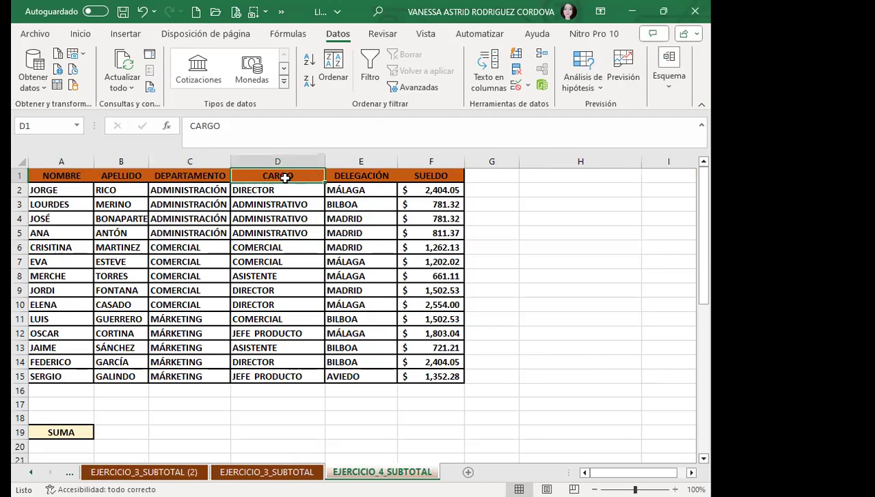
click(382, 188)
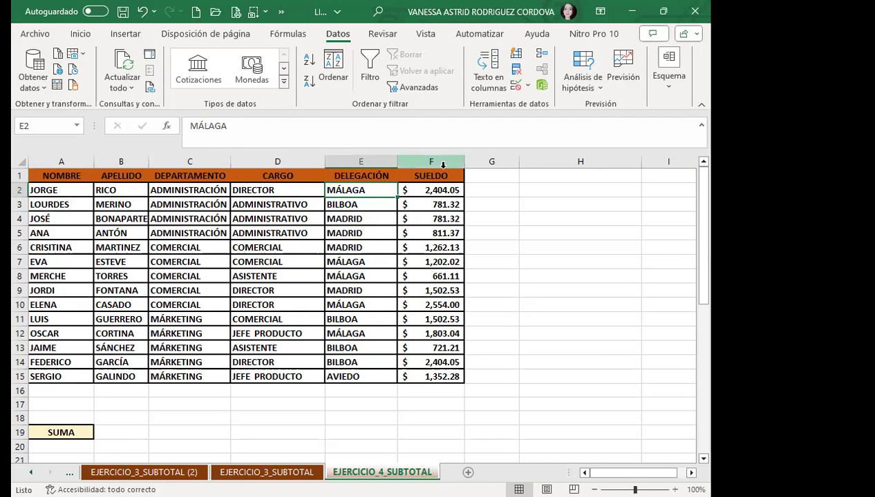
click(441, 174)
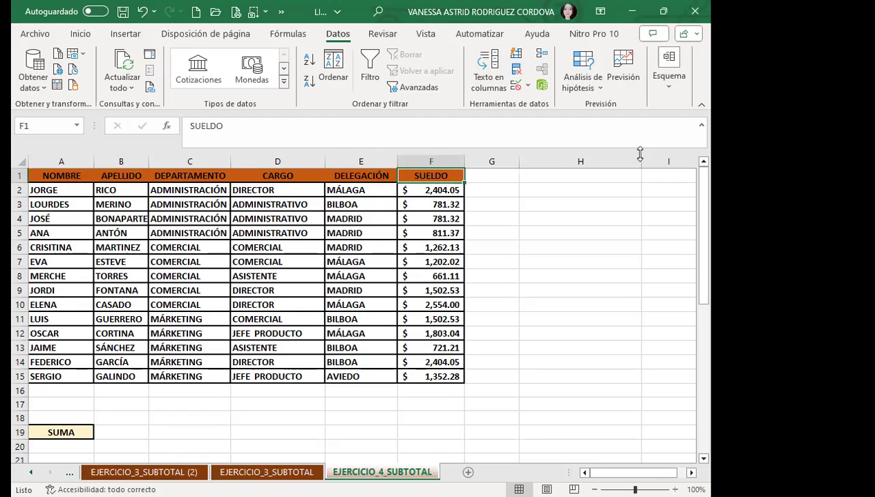
drag(643, 158, 575, 158)
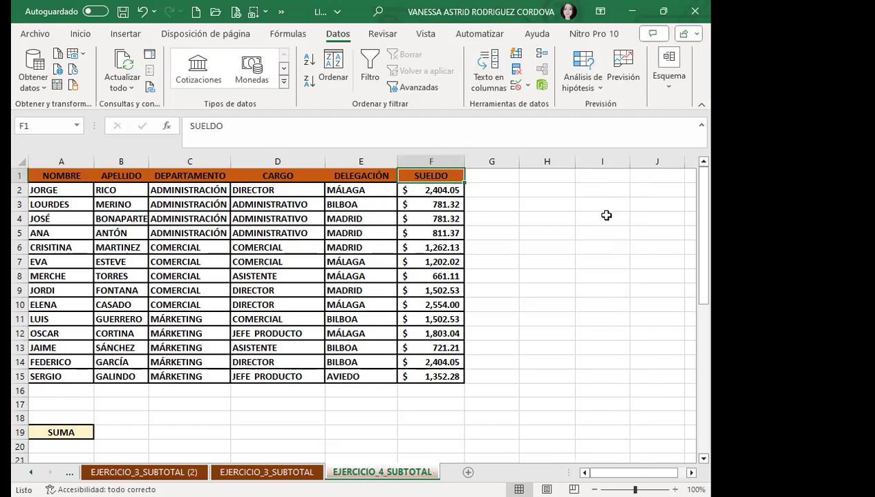
click(606, 217)
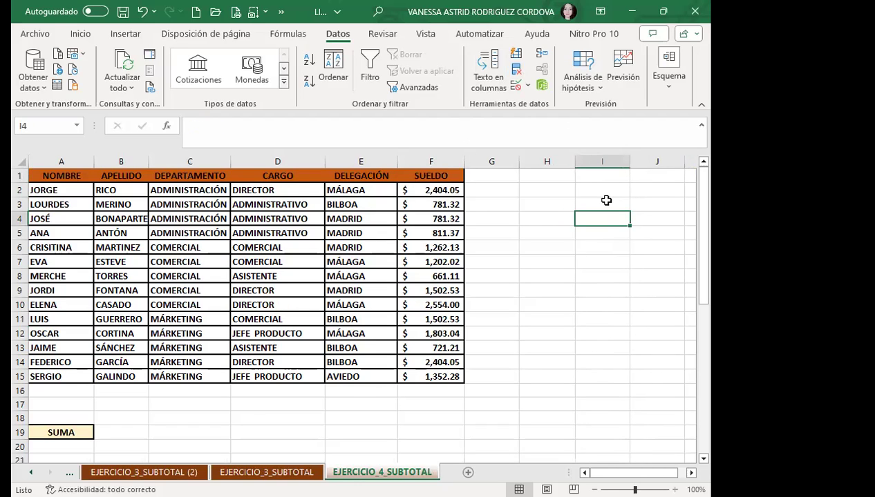
Step: Give H4:I4 all borders, a yellow fill and bold text
drag(546, 218, 584, 218)
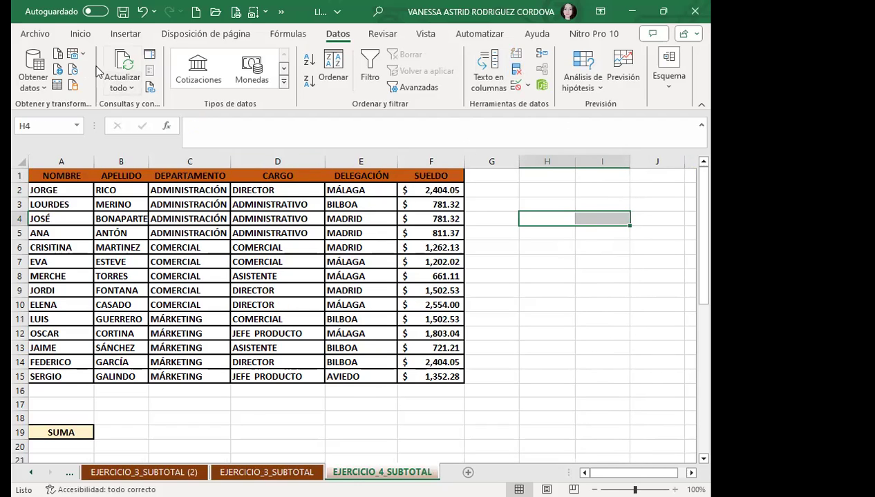
click(80, 34)
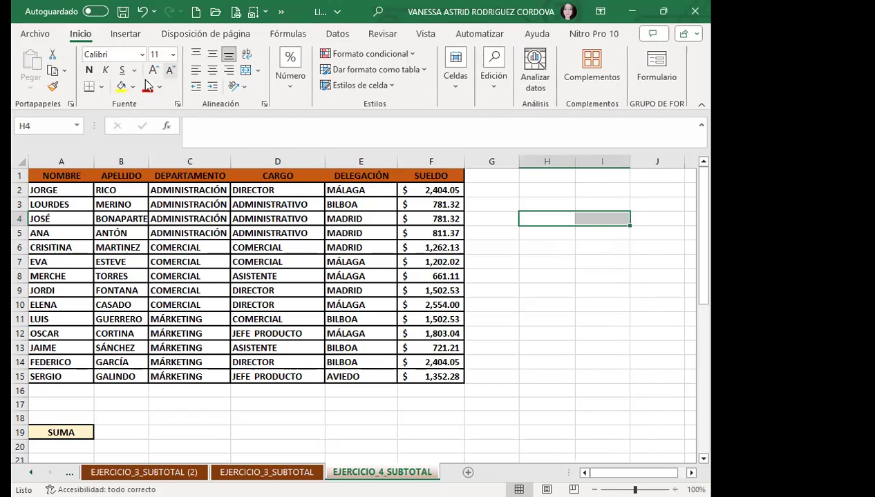
click(101, 86)
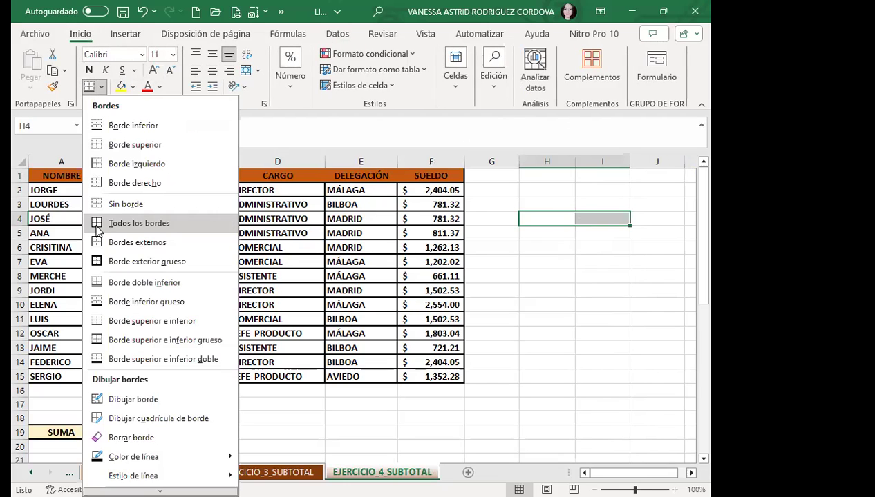
click(97, 225)
click(121, 86)
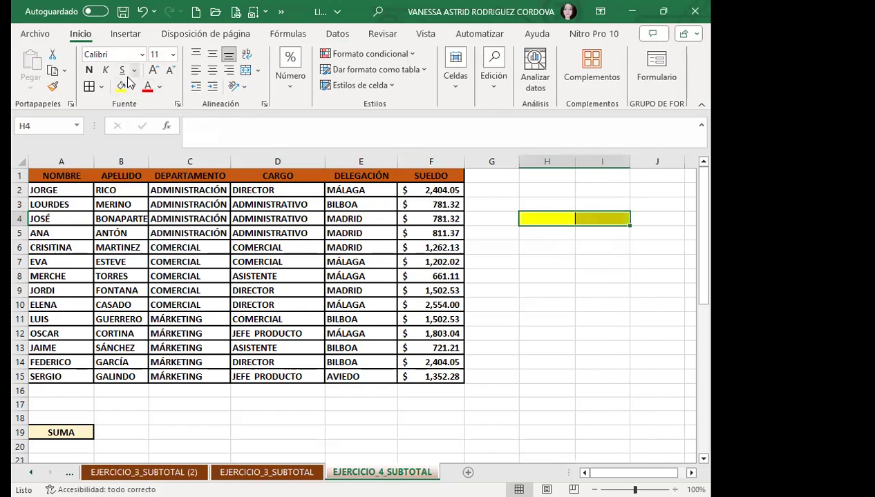
click(88, 70)
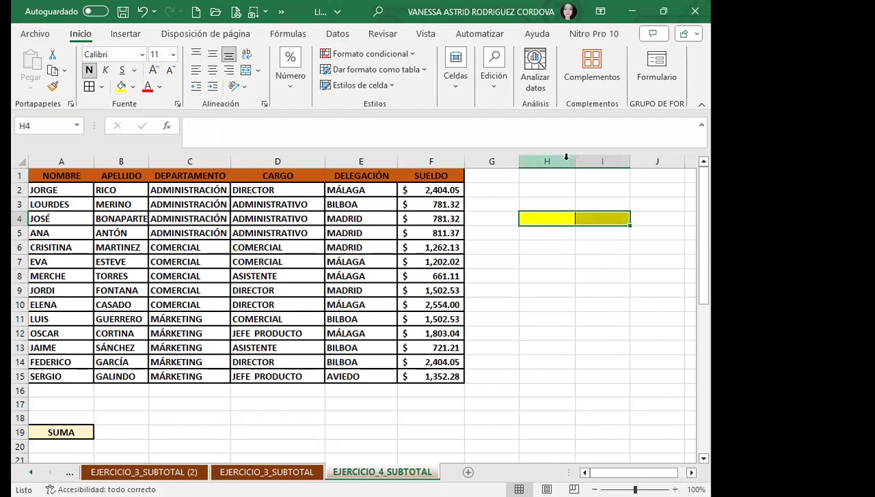
Step: Widen columns H and I beside the salary table
drag(575, 162, 597, 162)
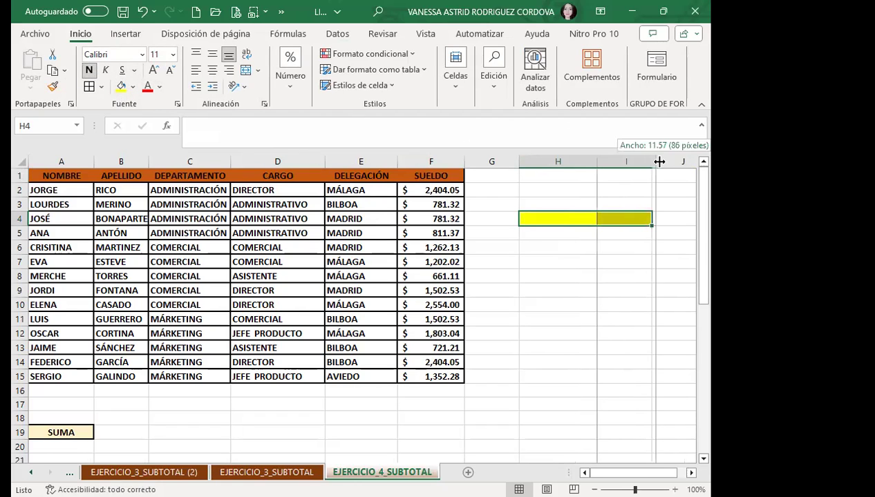
drag(652, 162, 679, 163)
click(622, 210)
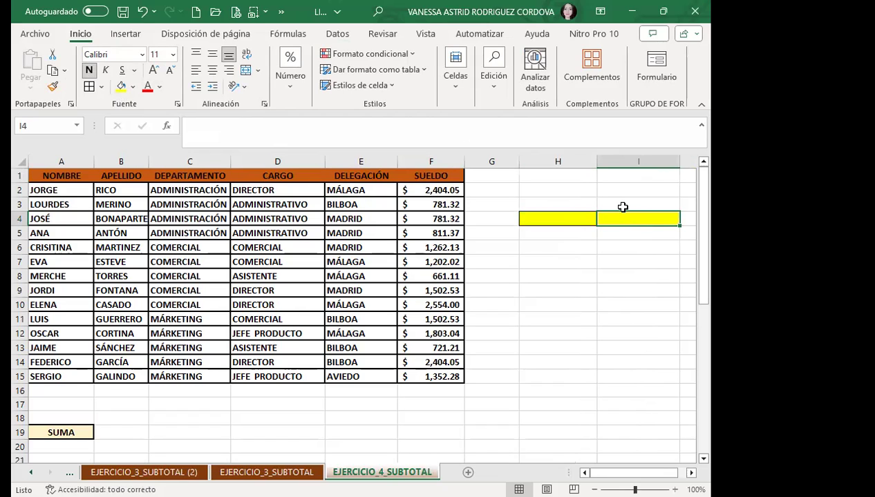
Step: Enter a =SUMA formula in I4 totalling the SUELDO column from F2 down
text(=S)
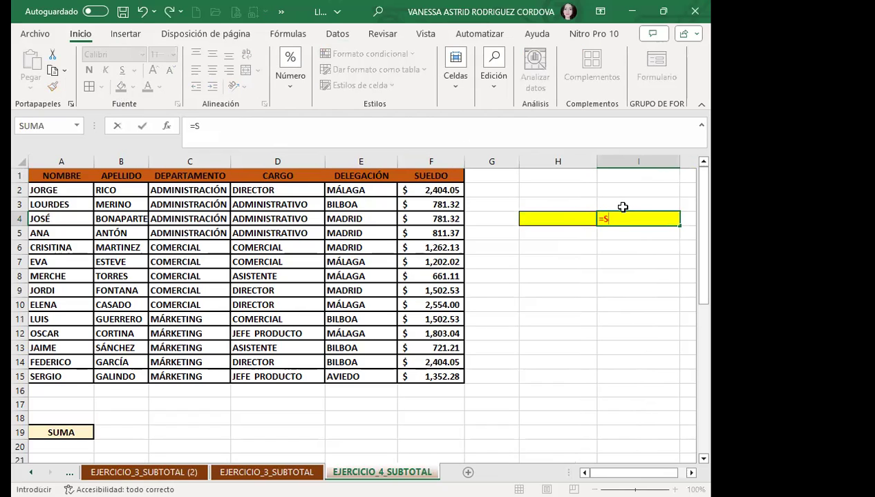
text(UMA)
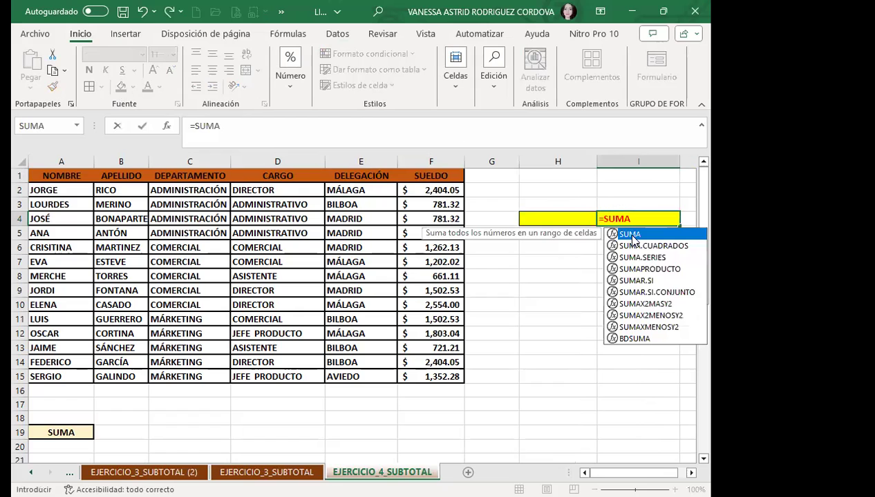
text(()
click(440, 191)
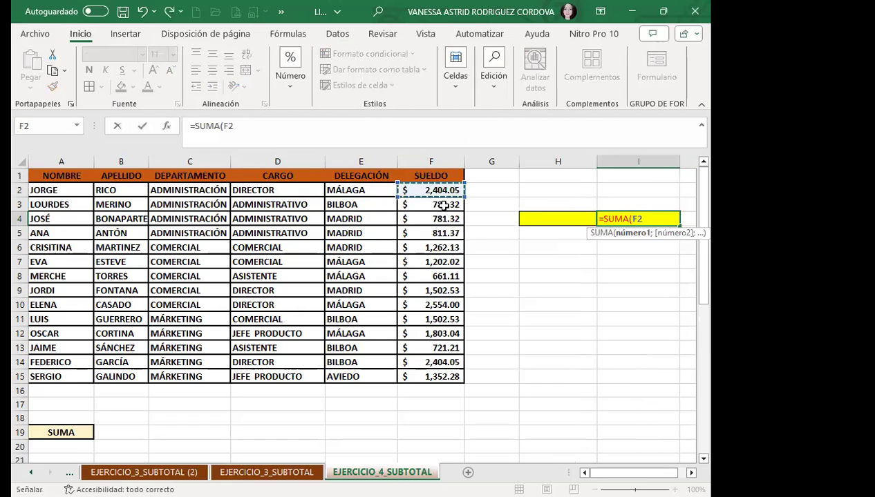
key(ctrl+shift+Down)
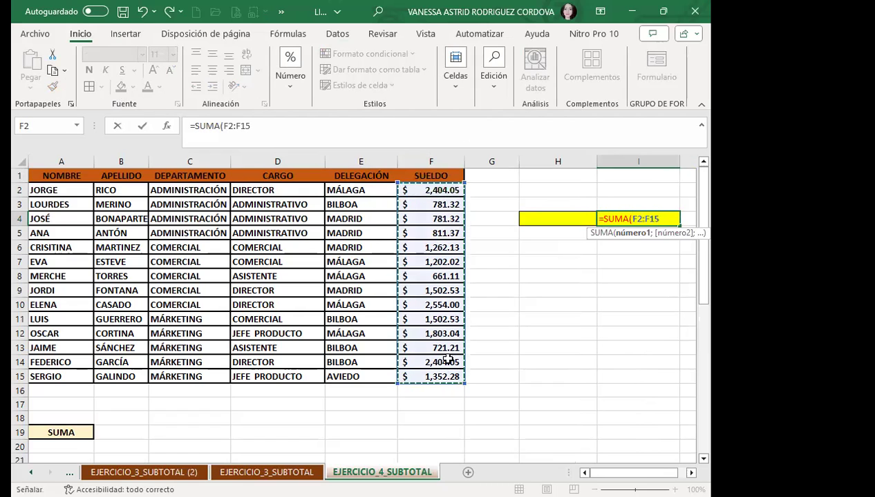
key(Return)
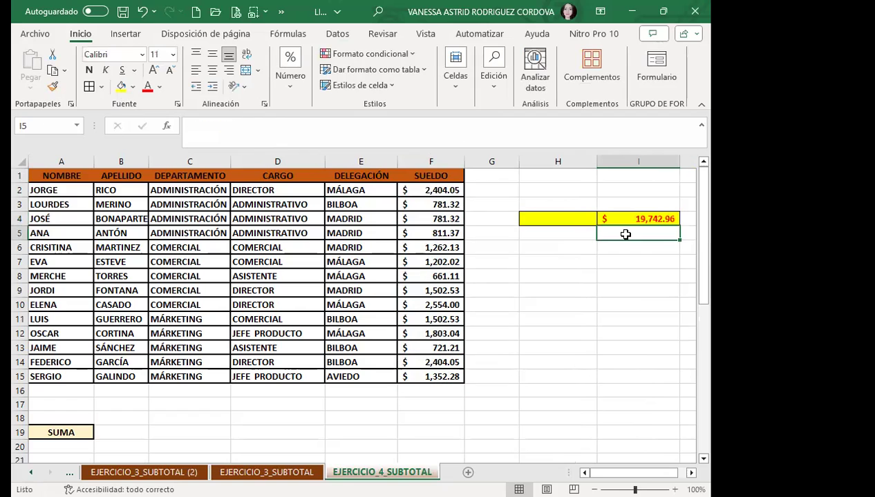
click(629, 218)
Step: AutoSum the SUELDO column into F17 as =SUMA(F2:F16), giving 19,742.96
click(434, 399)
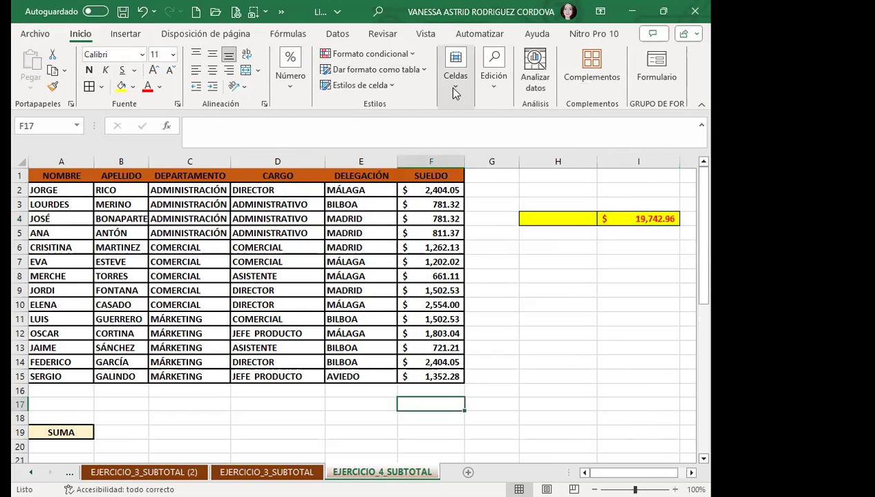
click(494, 83)
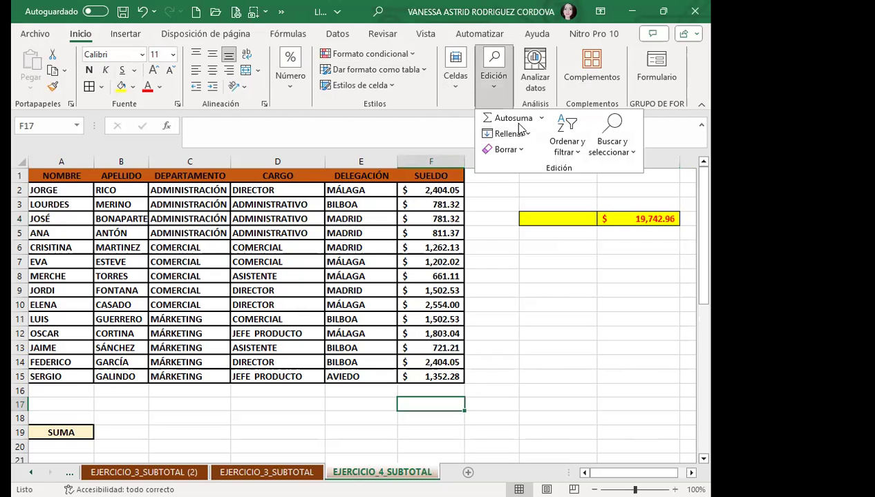
click(513, 117)
key(Return)
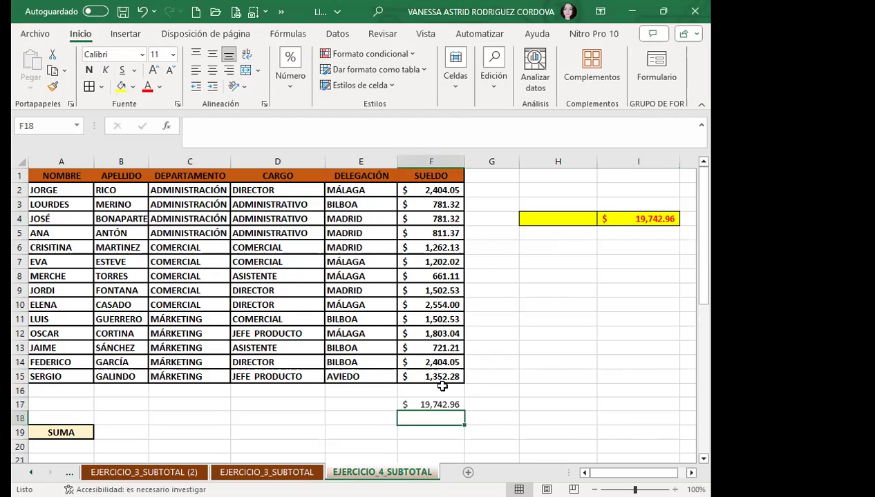
click(425, 404)
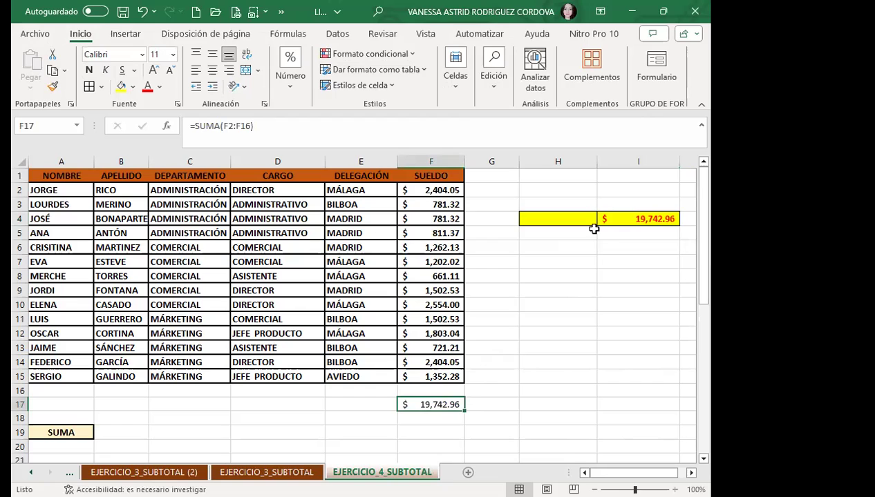
click(634, 218)
click(557, 222)
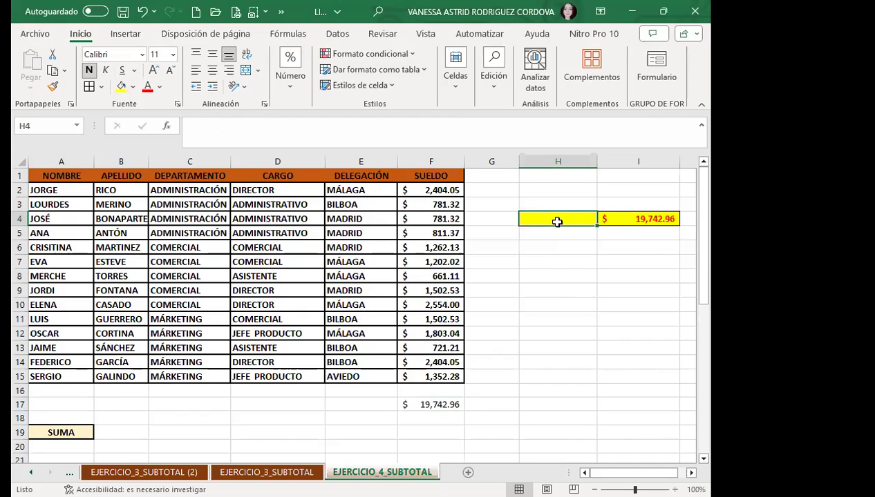
click(169, 204)
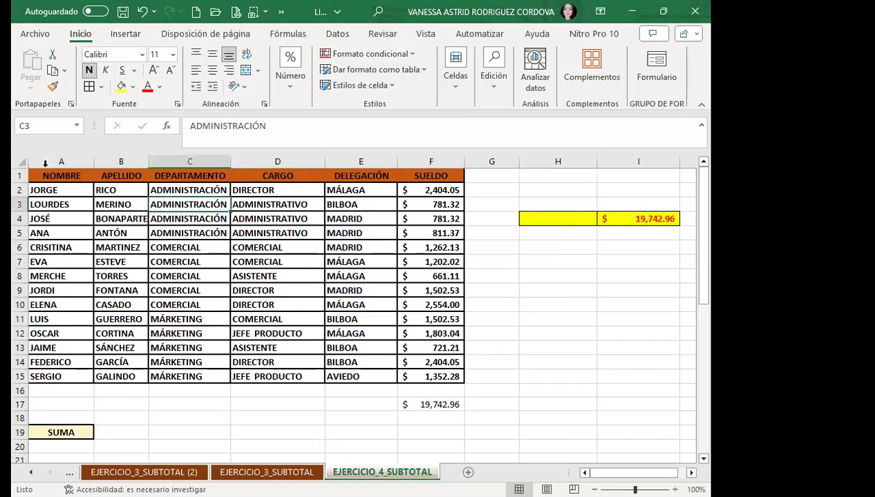
click(255, 257)
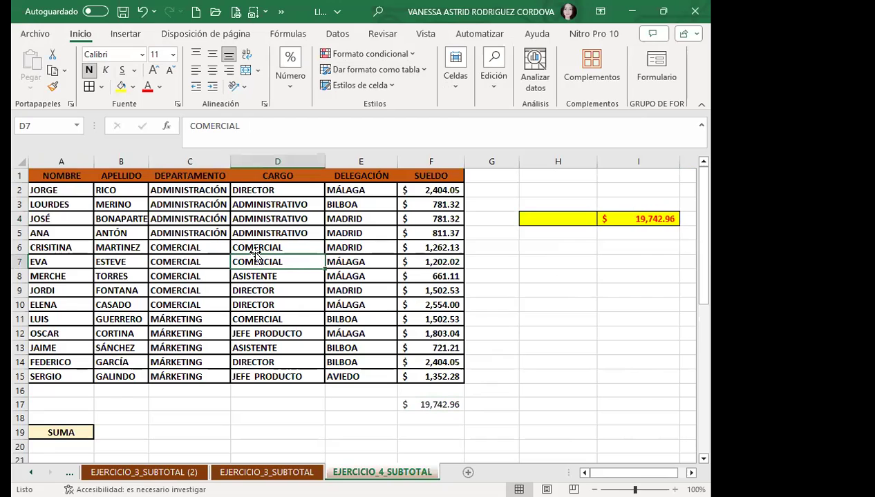
click(182, 176)
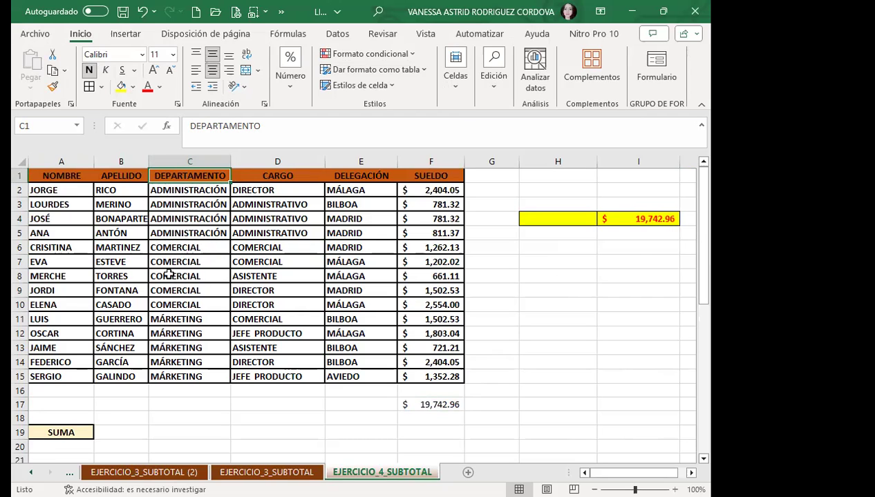
click(181, 222)
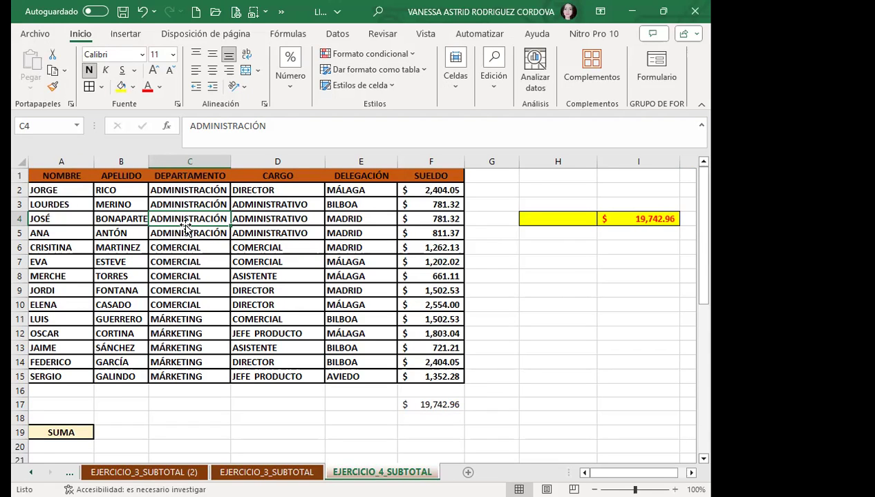
click(291, 180)
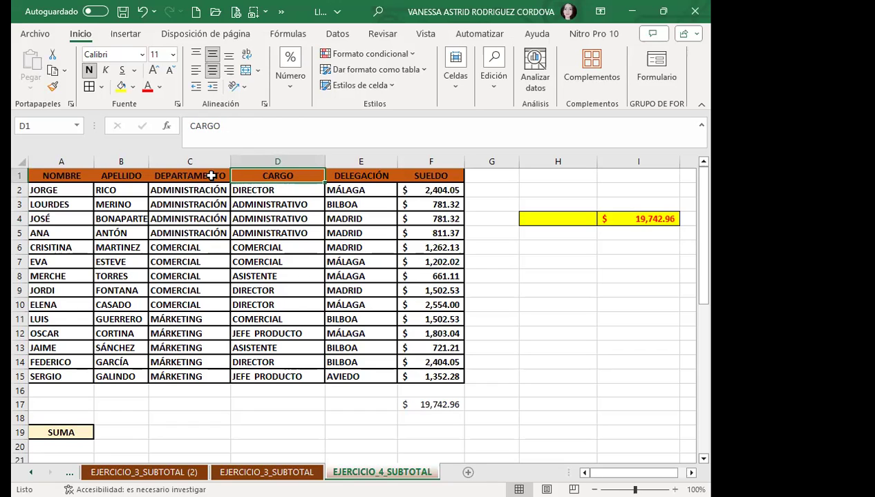
click(294, 235)
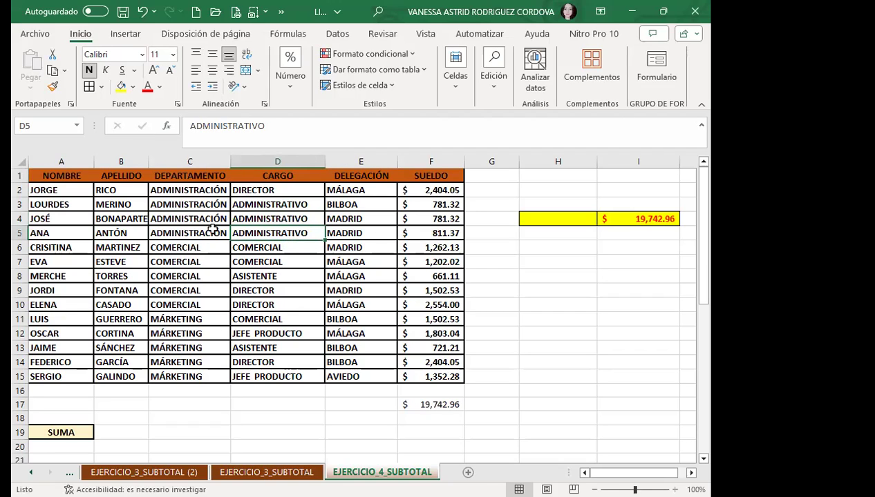
click(536, 217)
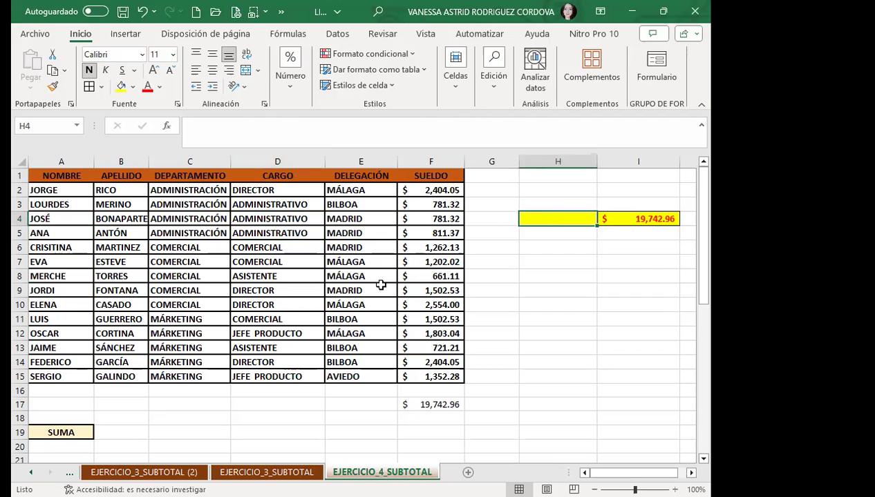
click(268, 233)
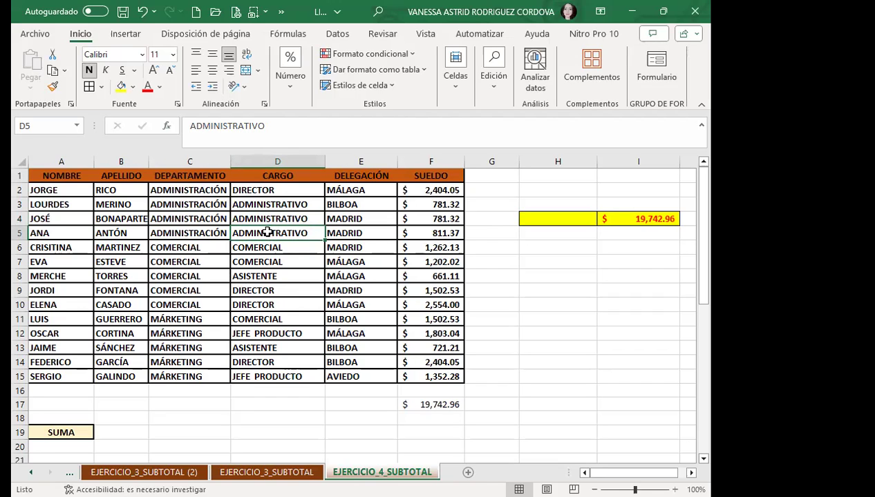
click(274, 219)
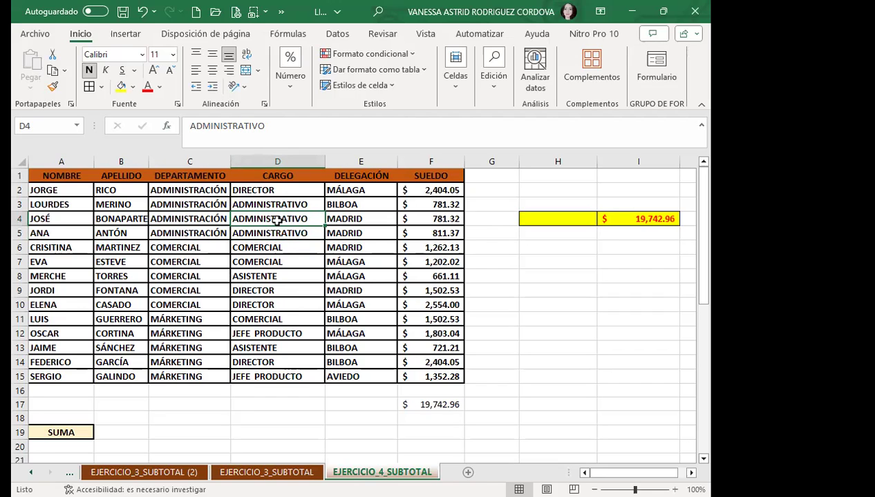
click(181, 177)
click(182, 218)
click(208, 178)
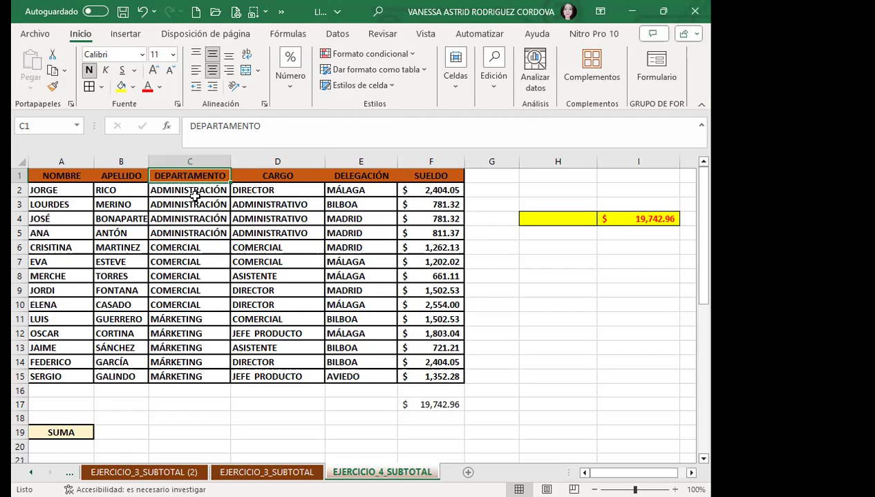
click(538, 217)
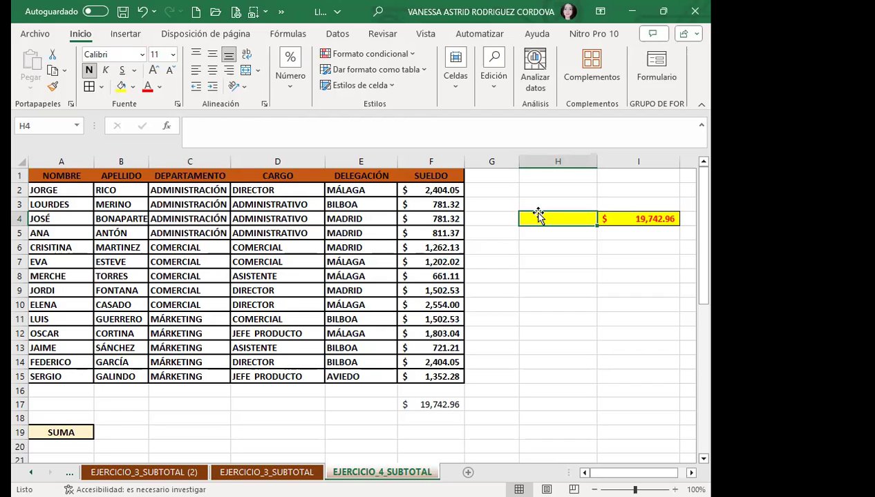
Step: In H4, build =SUBTOTALES(9;F2:F5 to sum the ADMINISTRACIÓN salaries
text(=)
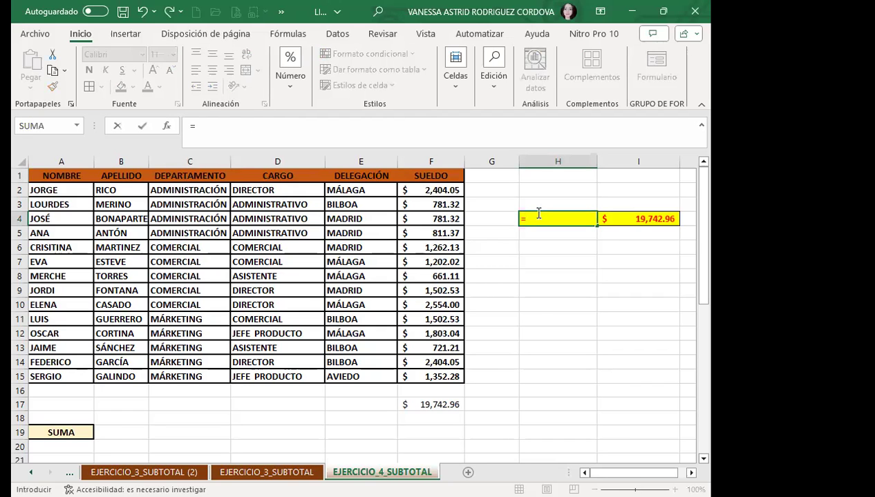
text(SUB)
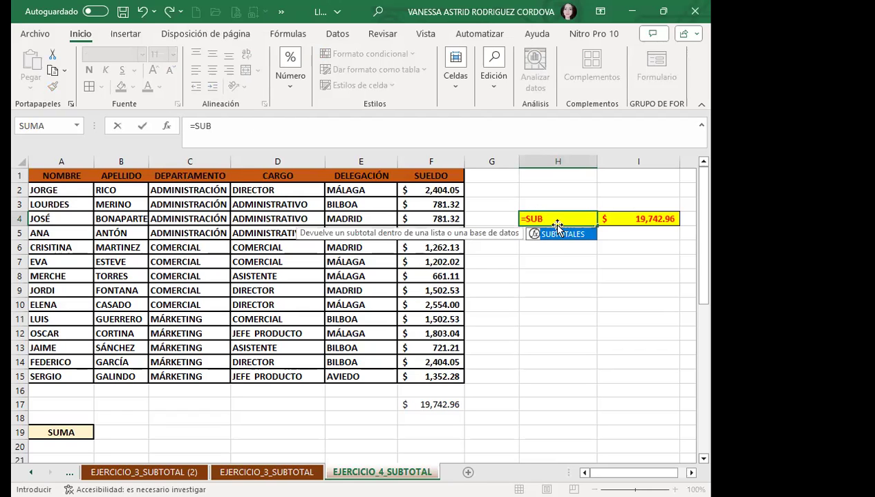
key(Tab)
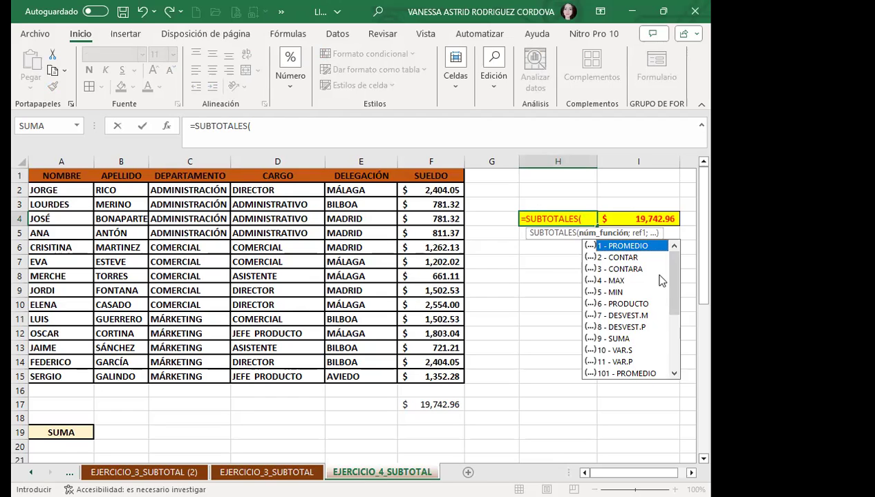
drag(672, 282, 670, 318)
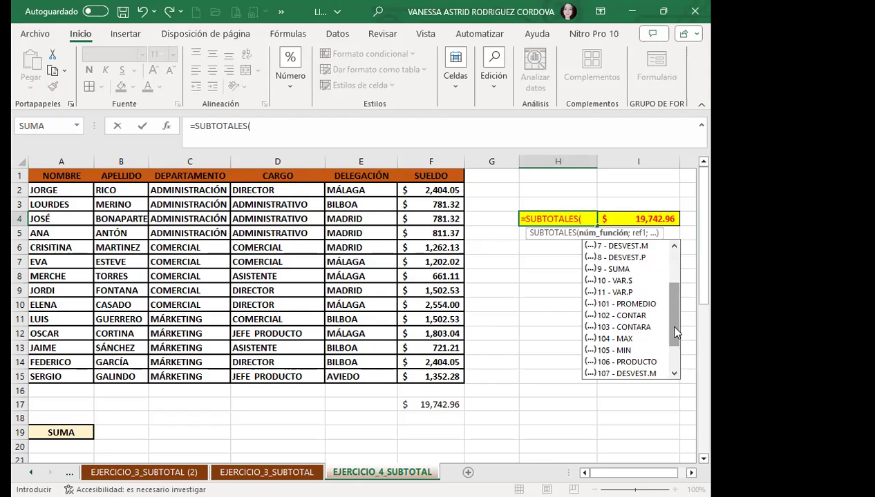
drag(676, 332, 670, 373)
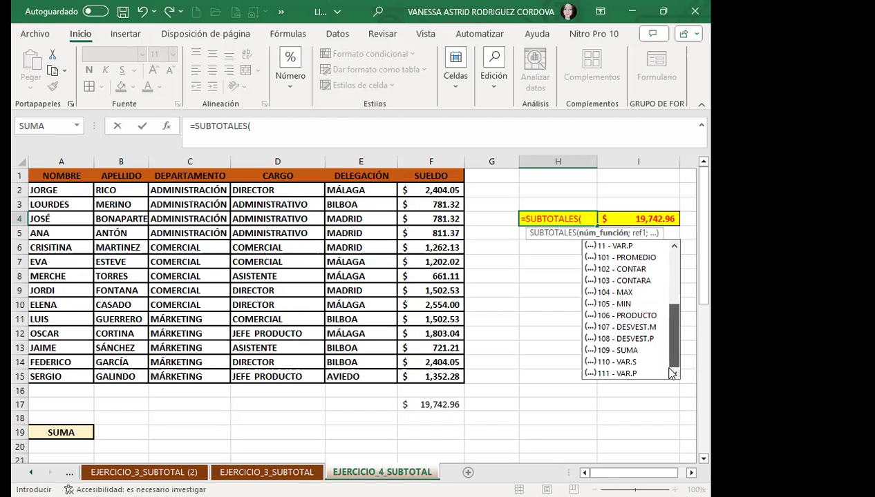
drag(674, 356, 690, 272)
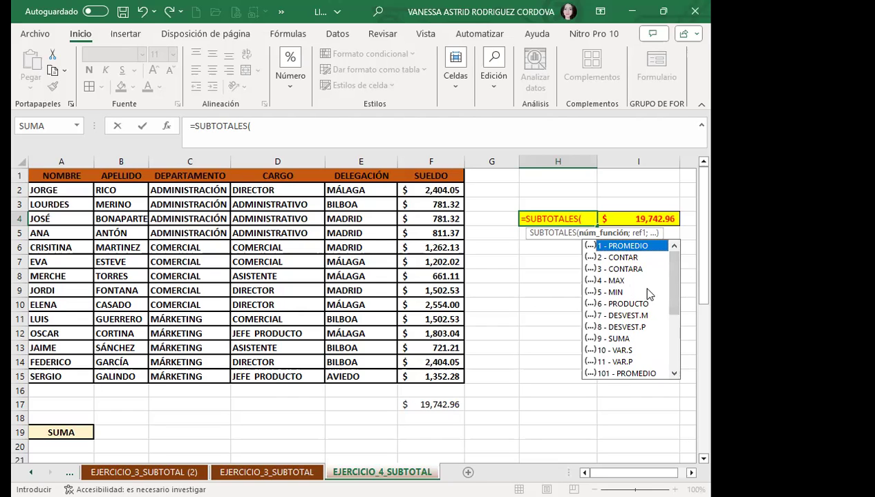
click(619, 339)
double_click(619, 339)
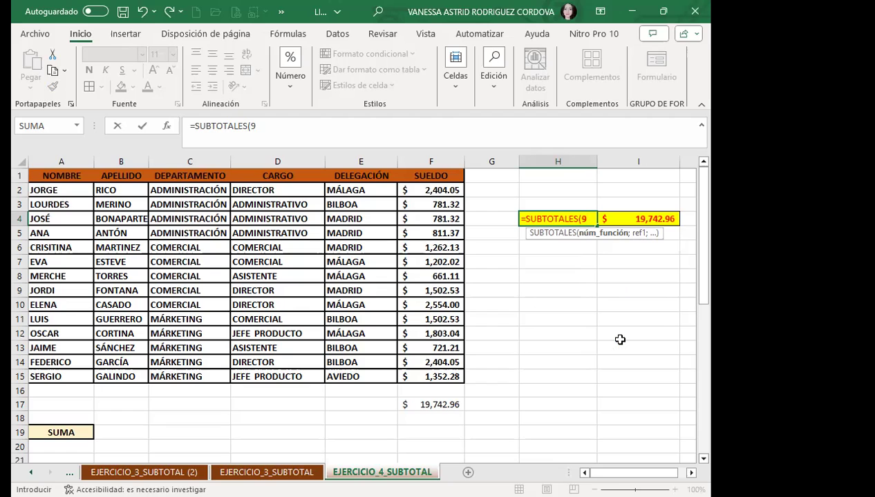
text(;)
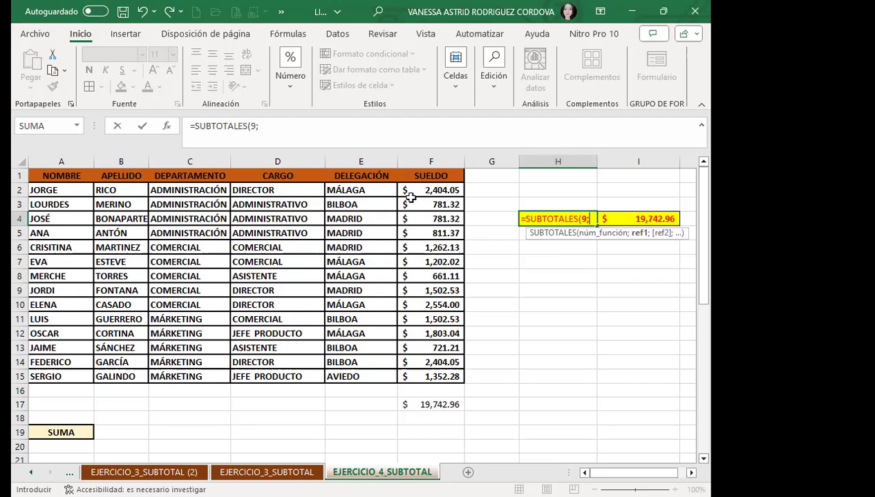
drag(419, 192, 418, 233)
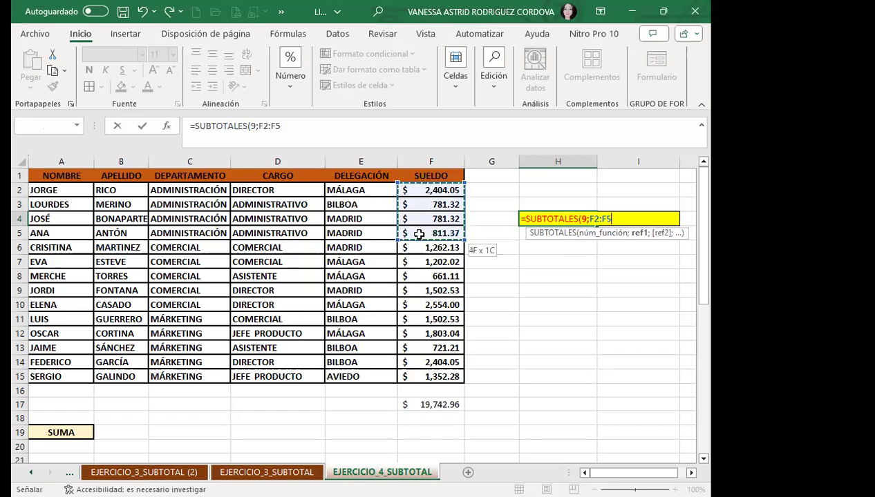
Step: Commit =SUBTOTALES(9;F2:F5) in yellow cell H4 (4778.06) and ignore its error warning
key(Return)
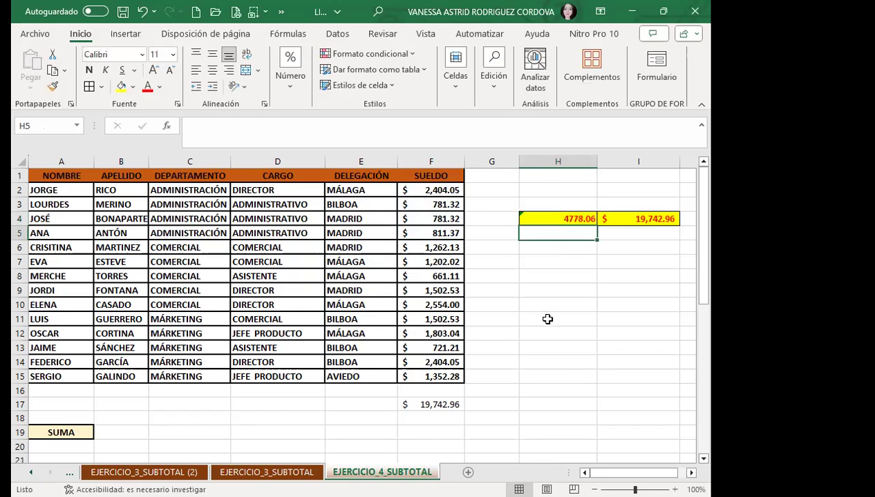
click(535, 218)
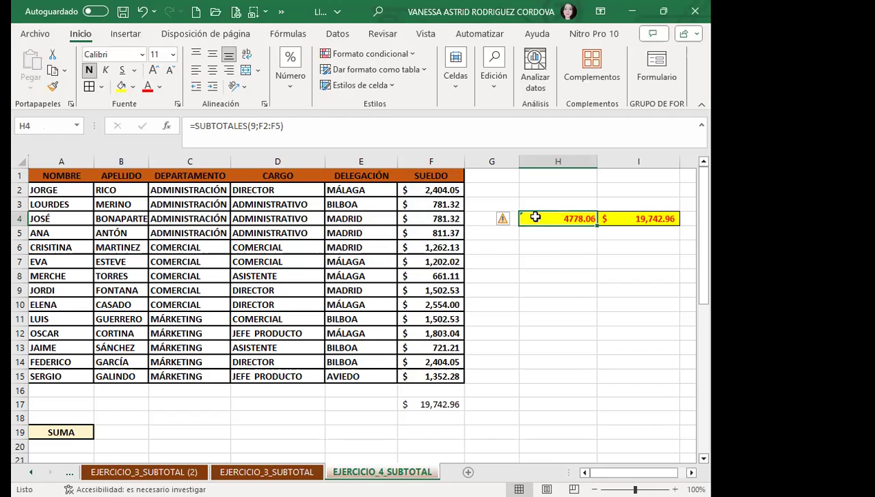
click(509, 219)
click(543, 289)
Step: Select the salaries F2:F5 to check their sum against H4
drag(426, 186, 407, 233)
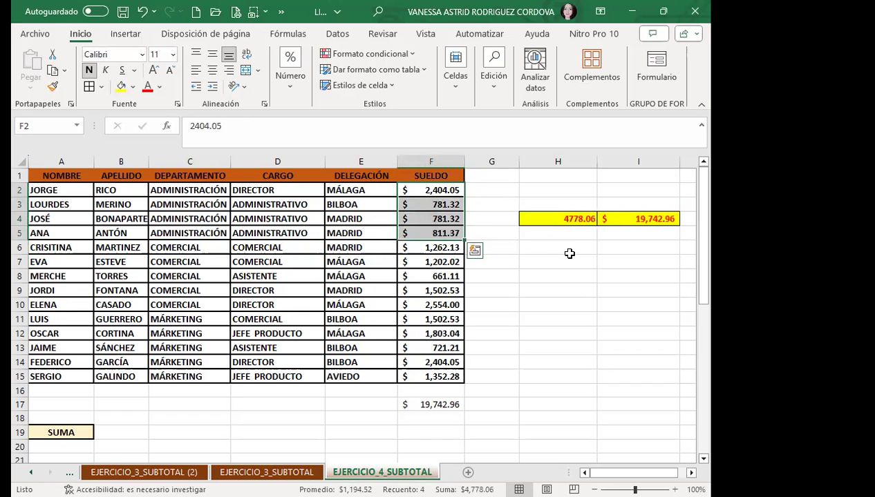
click(568, 253)
click(547, 219)
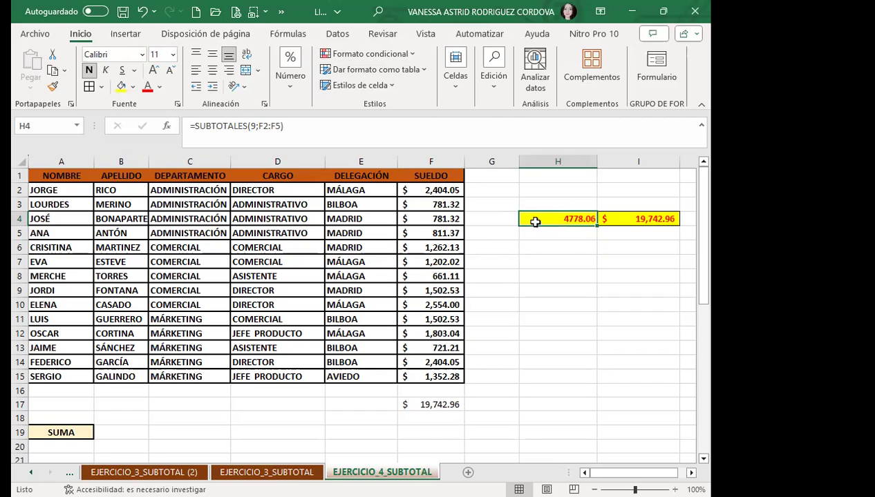
Step: Change the H4 subtotal range to F2:F15 so it reads =SUBTOTALES(9;F2:F15)
click(285, 126)
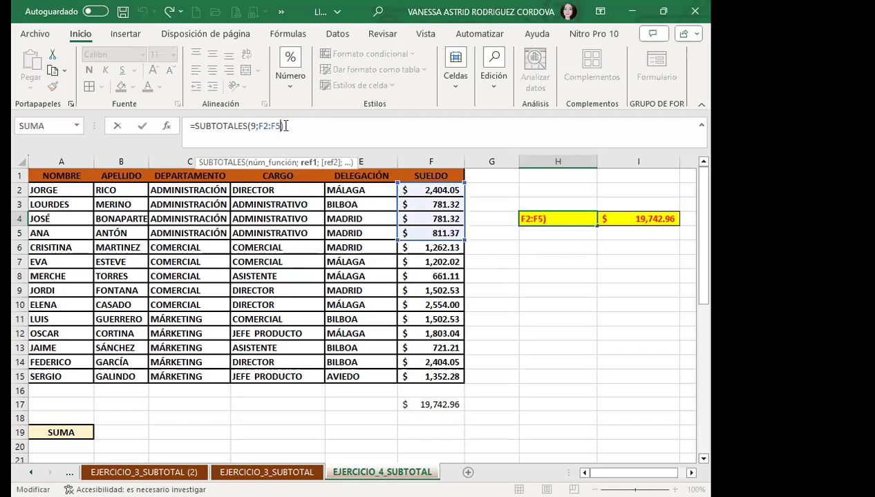
key(Left)
drag(429, 190, 431, 377)
key(Return)
Step: Compare the H4 subtotal with the SUMA total in I4, both 19,742.96
click(547, 219)
click(646, 219)
click(556, 221)
click(634, 219)
click(570, 221)
click(627, 220)
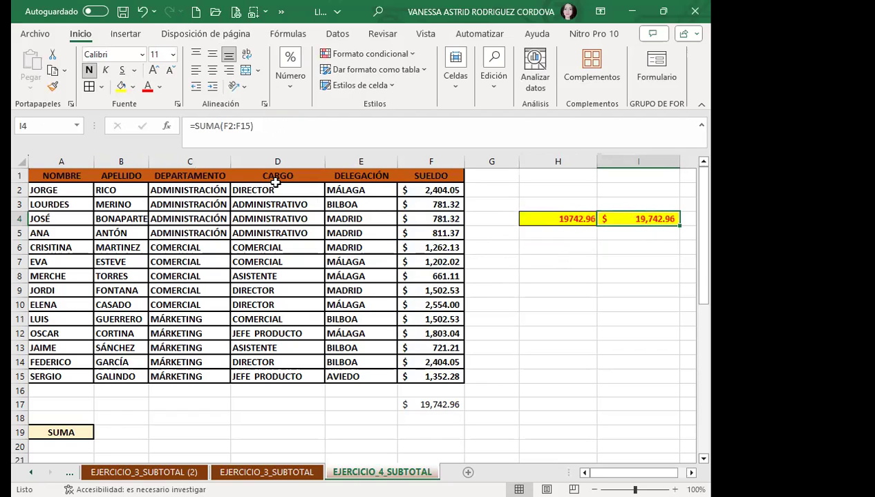
click(279, 177)
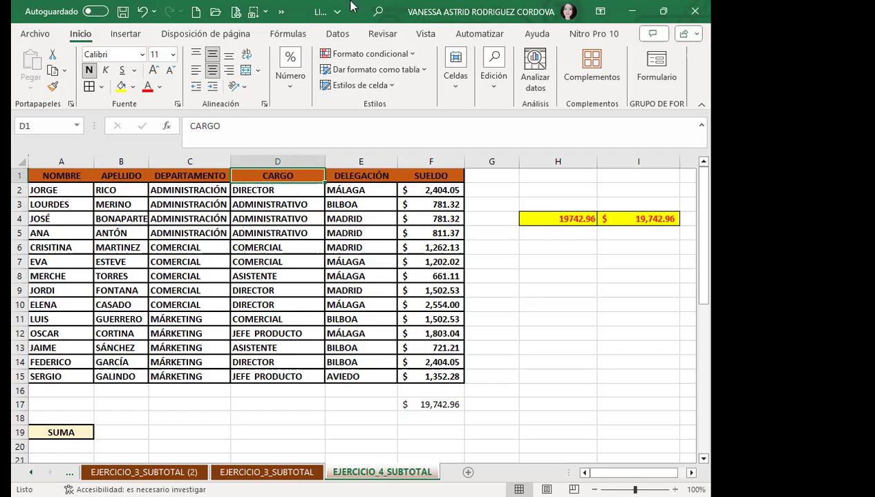
Step: Turn on Datos > Filtro for the salary table headers
click(337, 34)
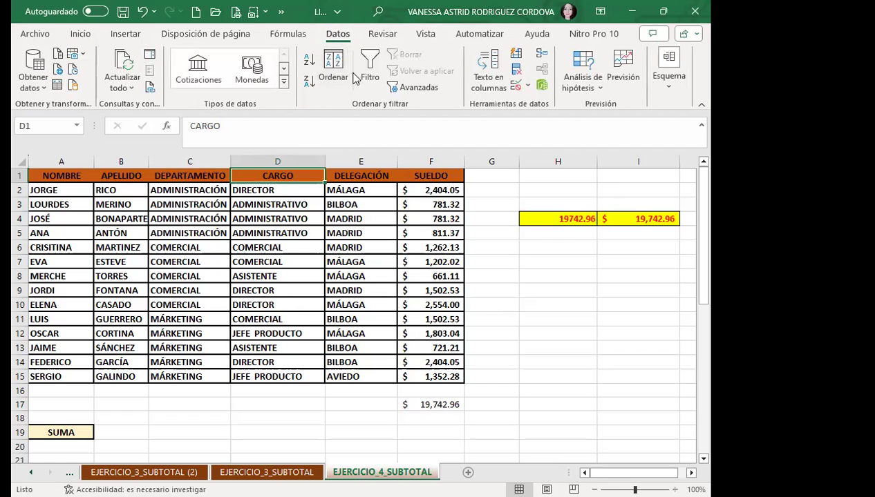
click(370, 70)
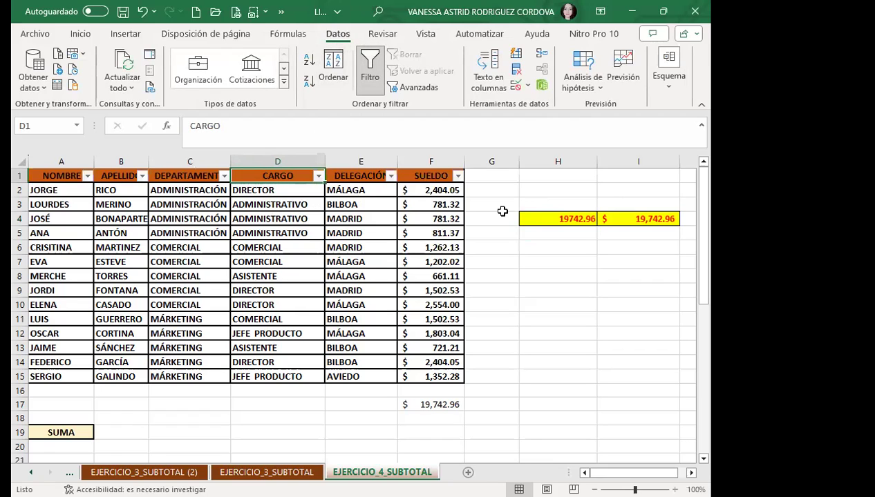
click(537, 218)
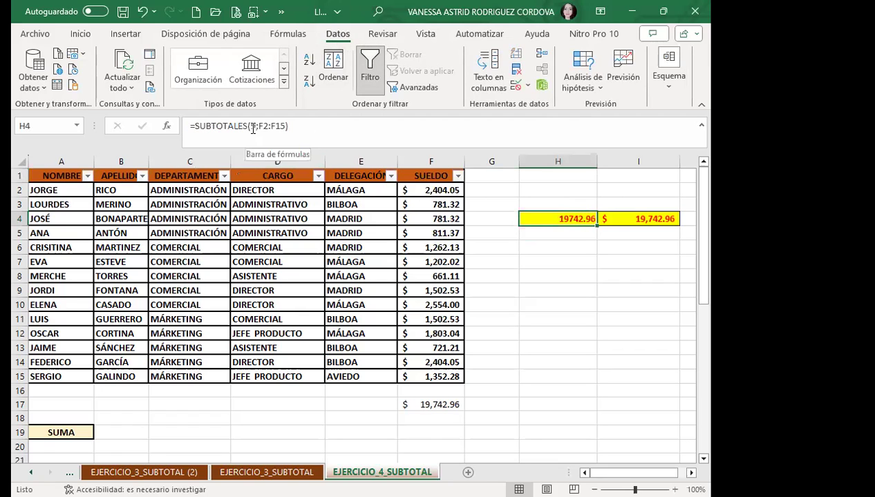
click(259, 250)
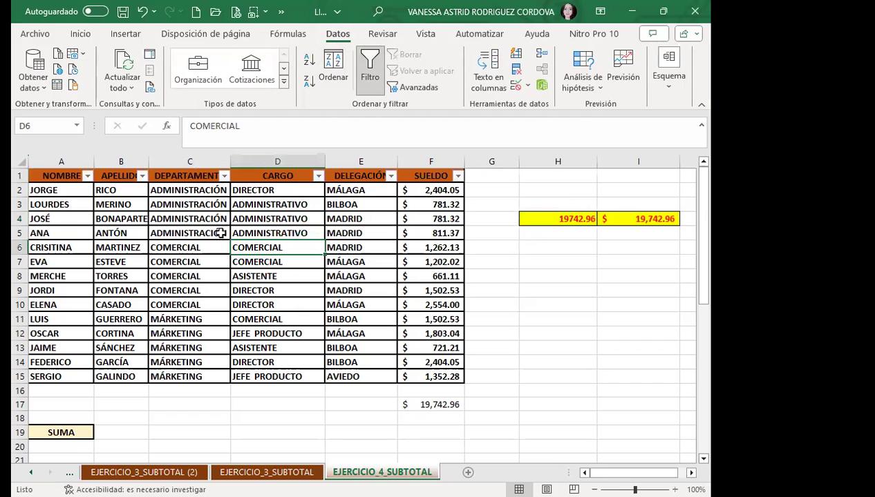
Step: Filter DEPARTAMENTO to only ADMINISTRACIÓN, dropping the H4 subtotal to 4778.06
click(226, 177)
click(76, 344)
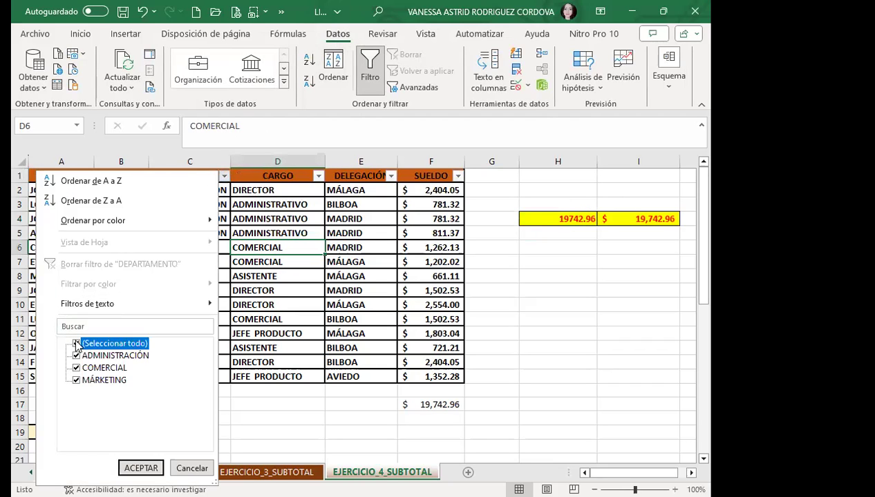
click(77, 356)
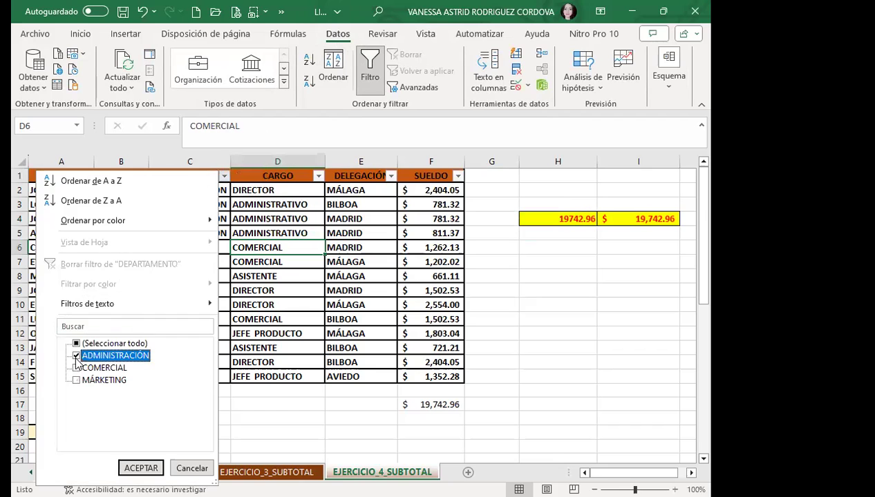
click(140, 469)
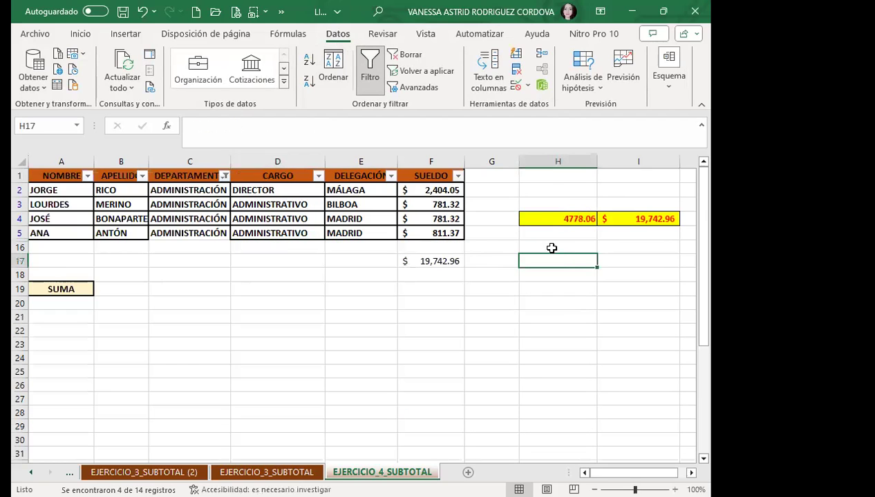
click(532, 219)
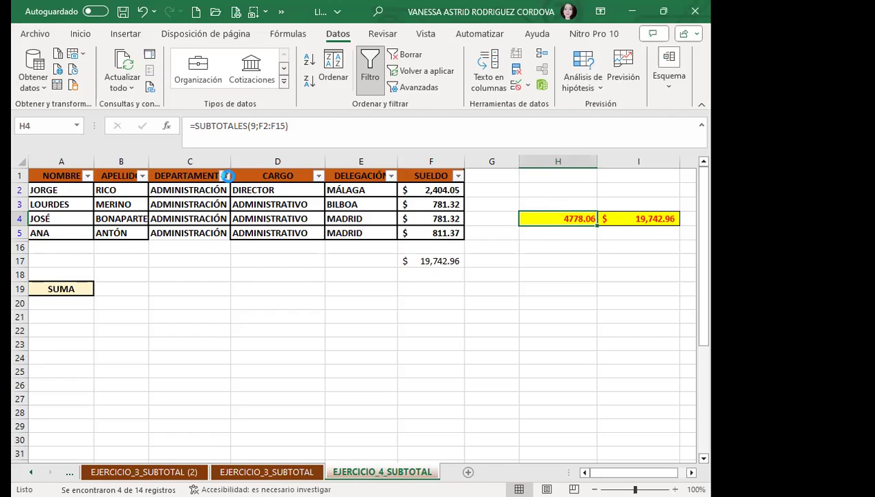
Step: Try filtering DEPARTAMENTO to COMERCIAL, then undo the change
click(226, 175)
click(77, 368)
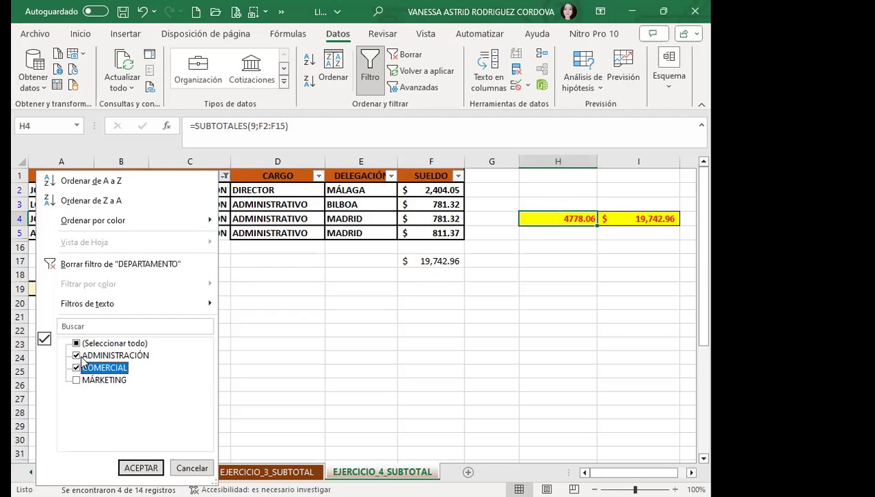
click(77, 356)
click(140, 468)
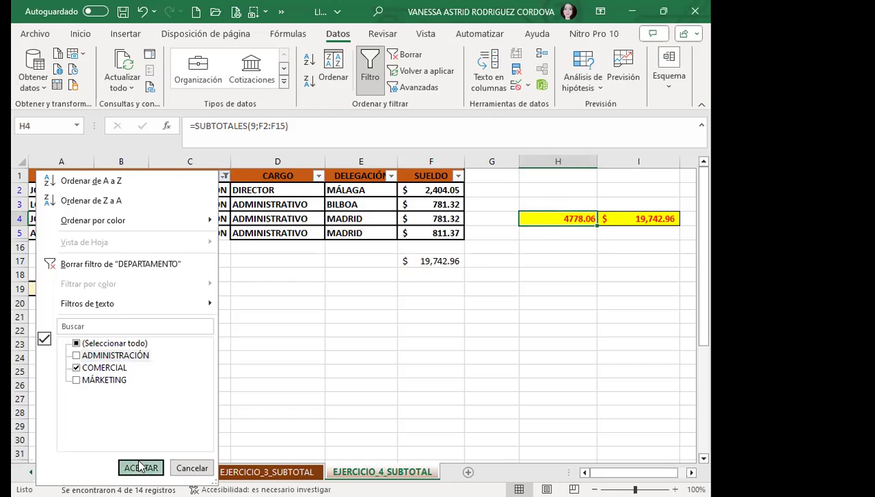
key(ctrl+z)
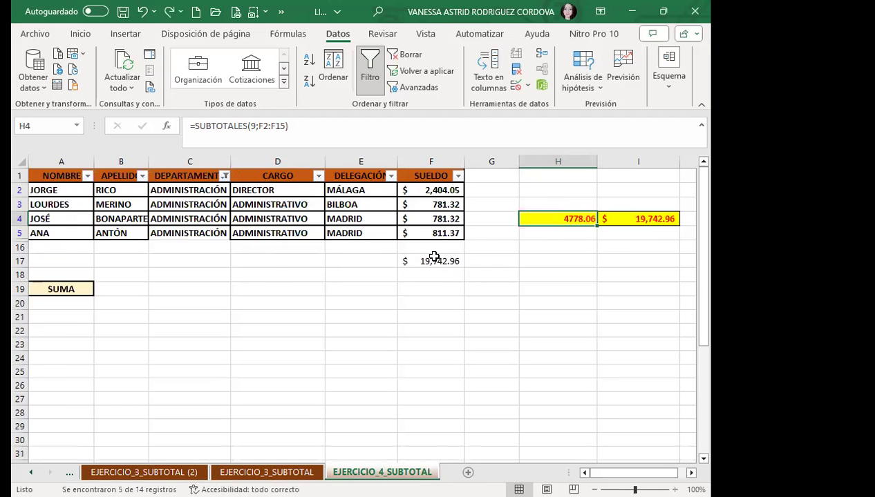
Step: Move the yellow subtotal H4 and SUMA total I4 up to H1:I1
drag(547, 215, 550, 176)
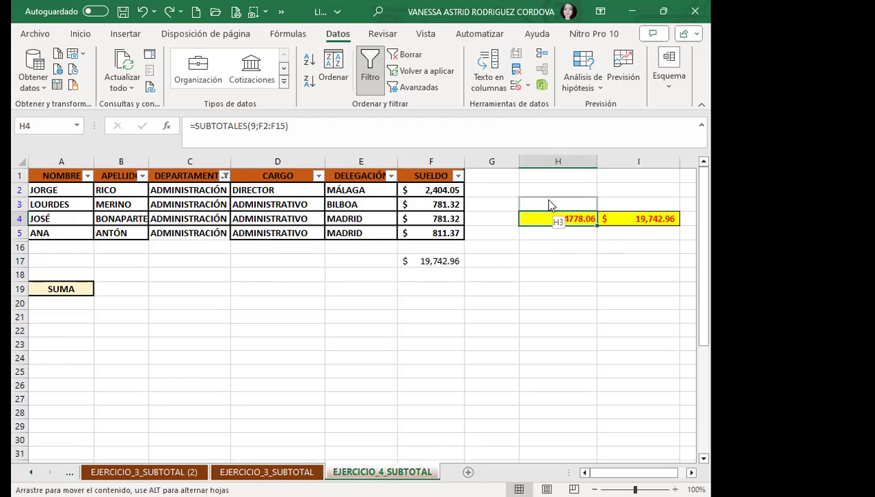
click(608, 218)
drag(630, 216, 630, 177)
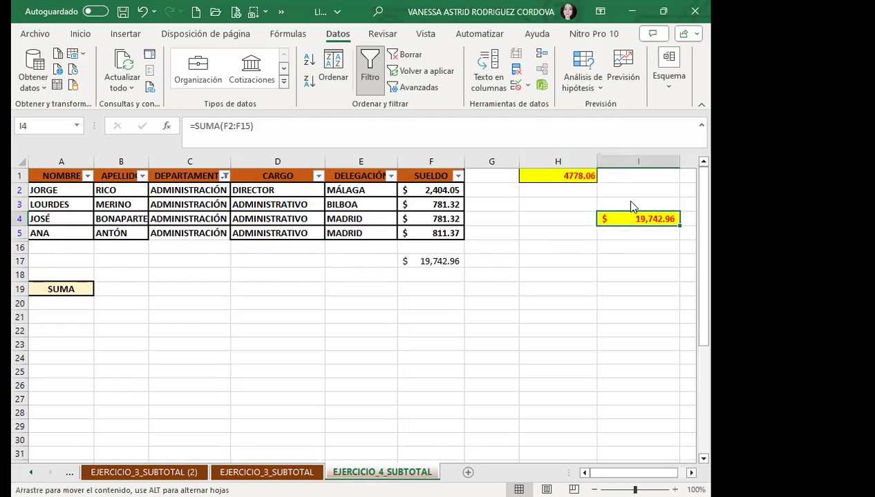
Step: Filter the DEPARTAMENTO column to show only COMERCIAL rows
click(225, 176)
click(76, 367)
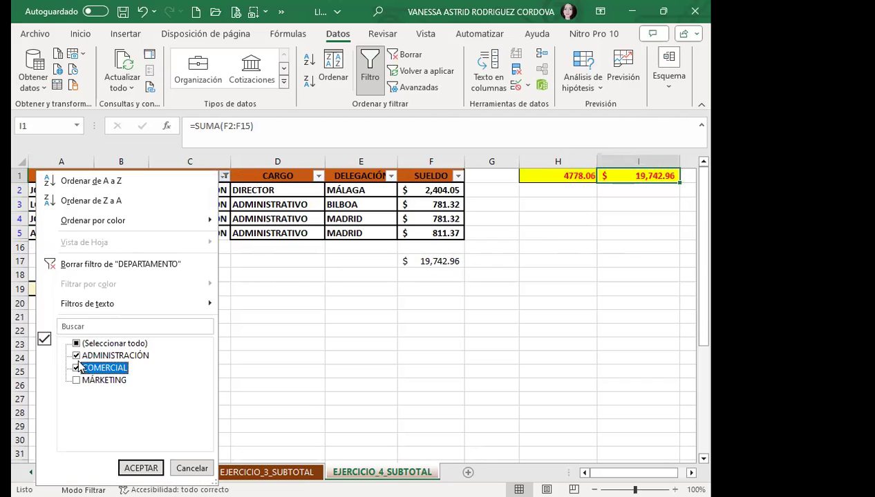
click(76, 356)
click(76, 344)
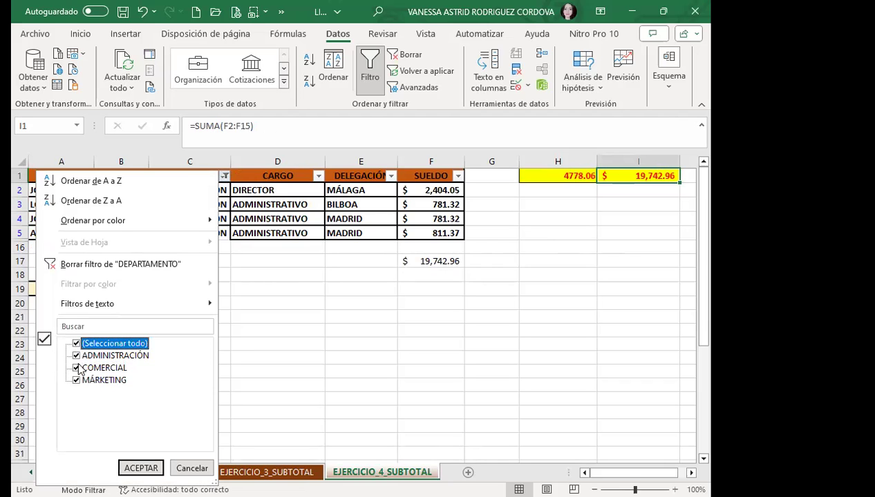
click(76, 343)
click(76, 368)
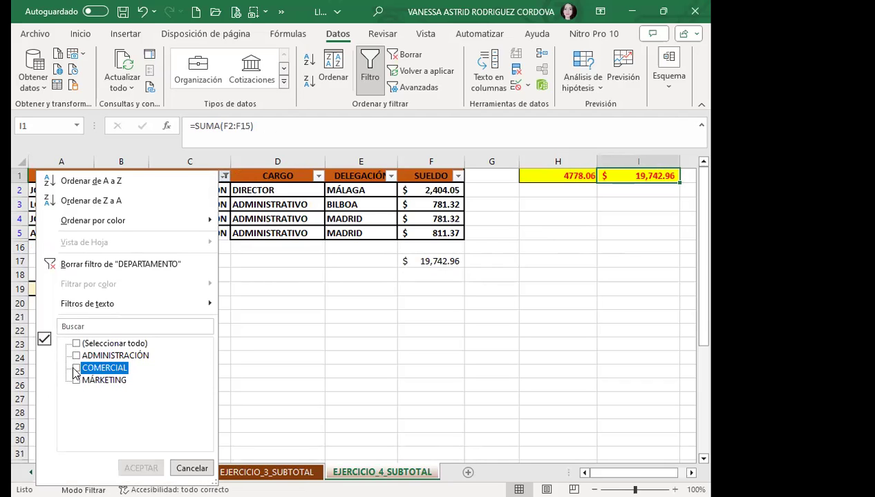
click(140, 468)
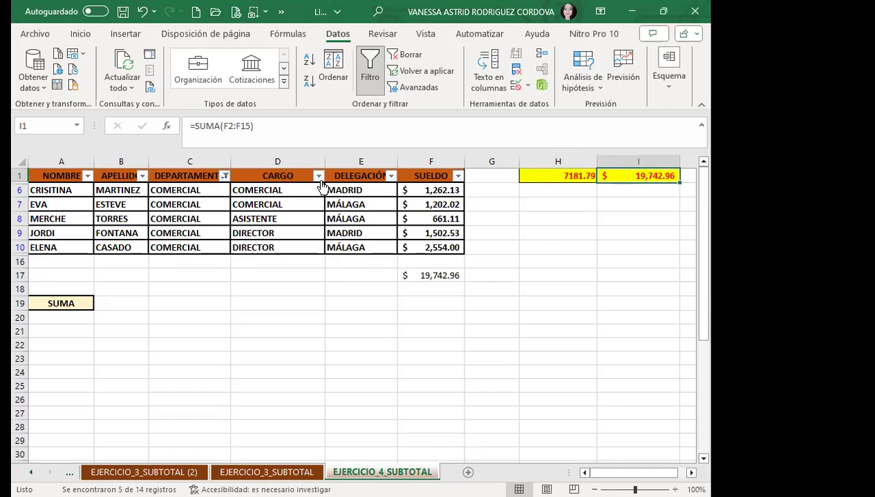
Step: Switch the DEPARTAMENTO filter to only MÁRKETING, giving a 7783.11 subtotal
click(221, 174)
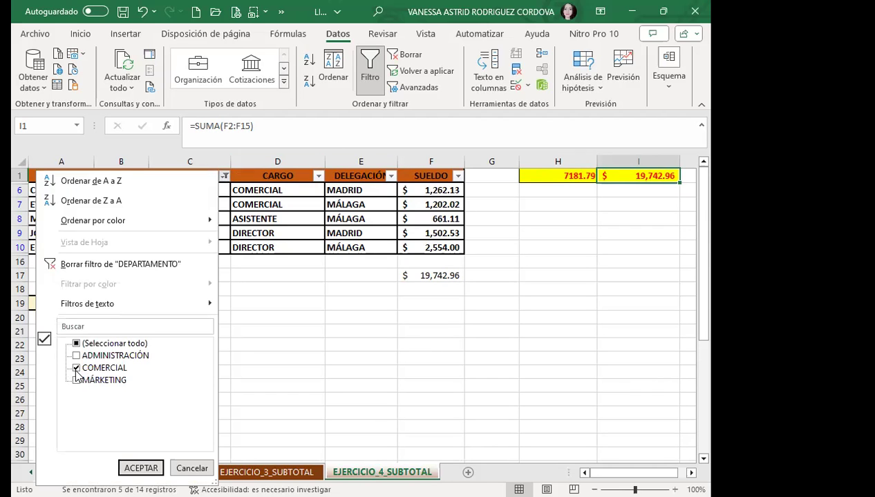
click(77, 371)
click(77, 369)
click(76, 380)
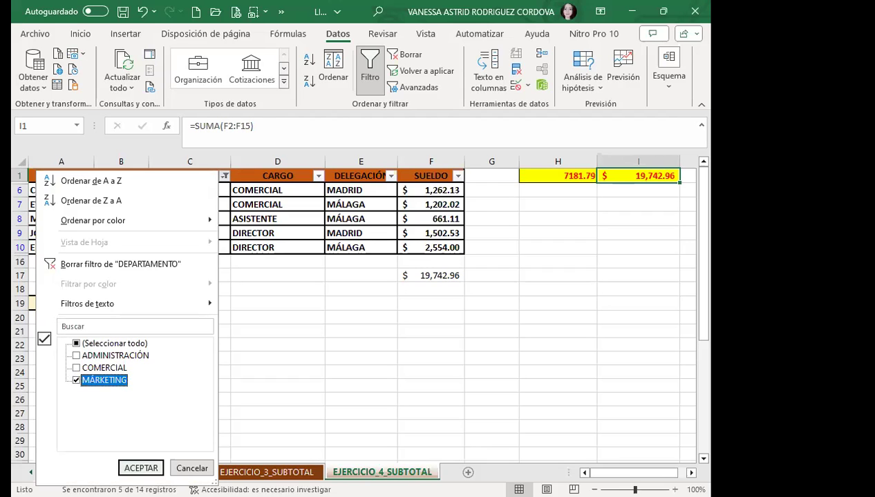
click(141, 468)
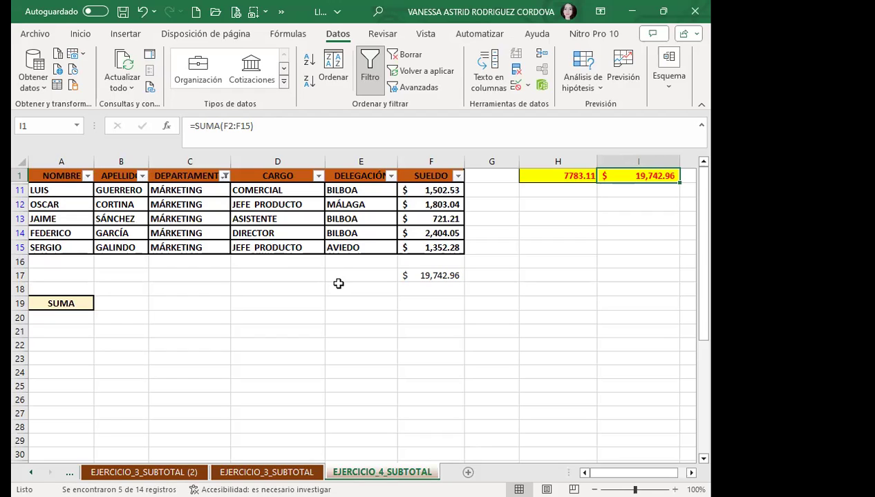
click(541, 180)
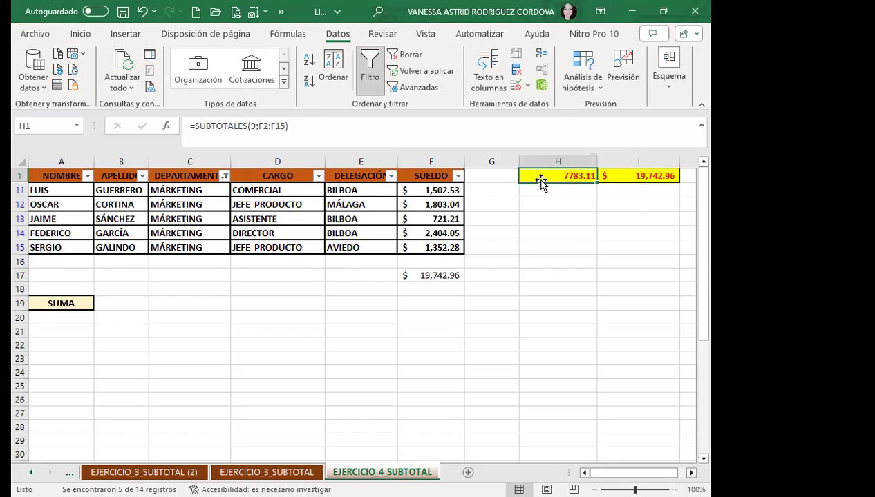
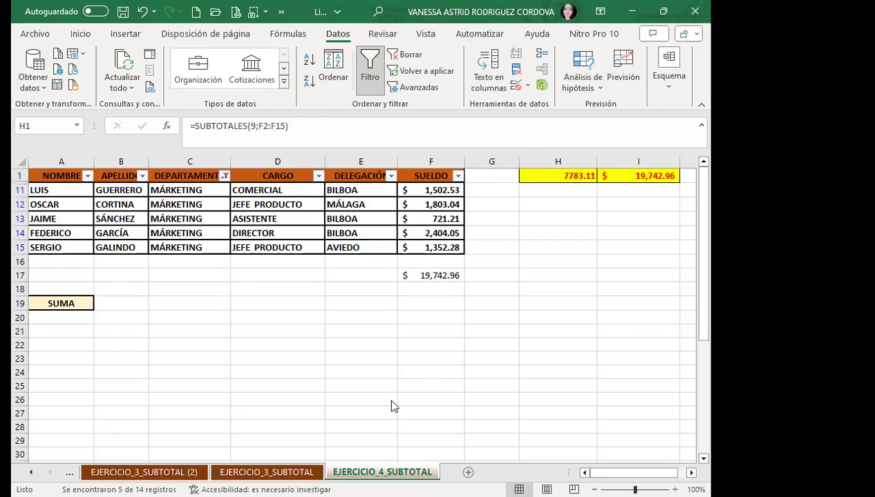
Step: Clear the MÁRKETING table filter so all 14 employee rows show again
click(123, 299)
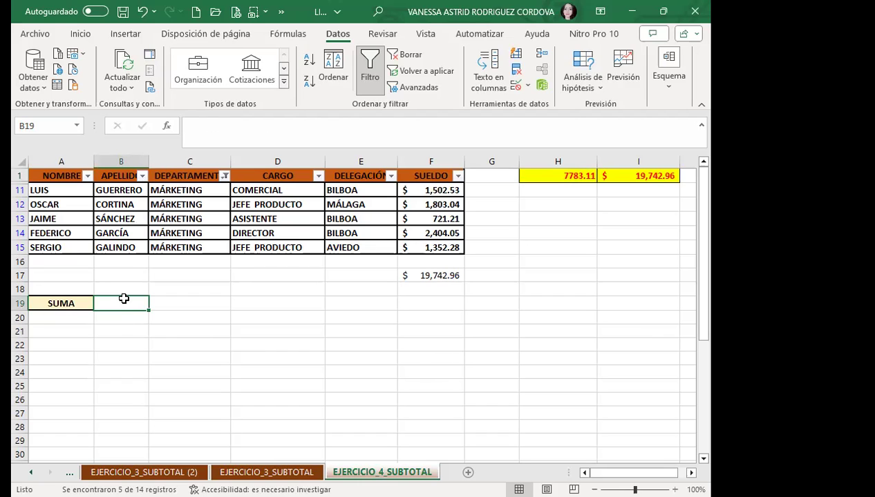
click(67, 302)
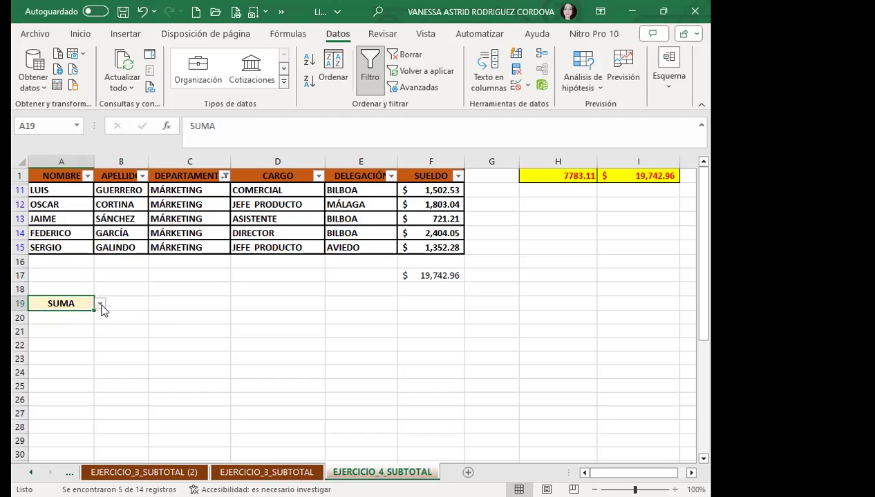
click(100, 304)
click(370, 69)
scroll(104, 346, down, 2)
scroll(104, 304, down, 1)
Step: Check A19's calculation list and cell B19 with the full table visible
click(100, 311)
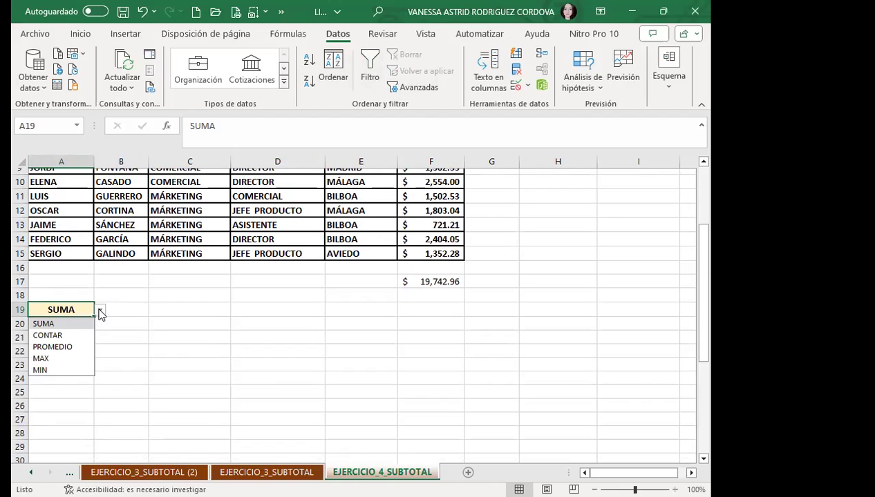
click(101, 313)
click(136, 311)
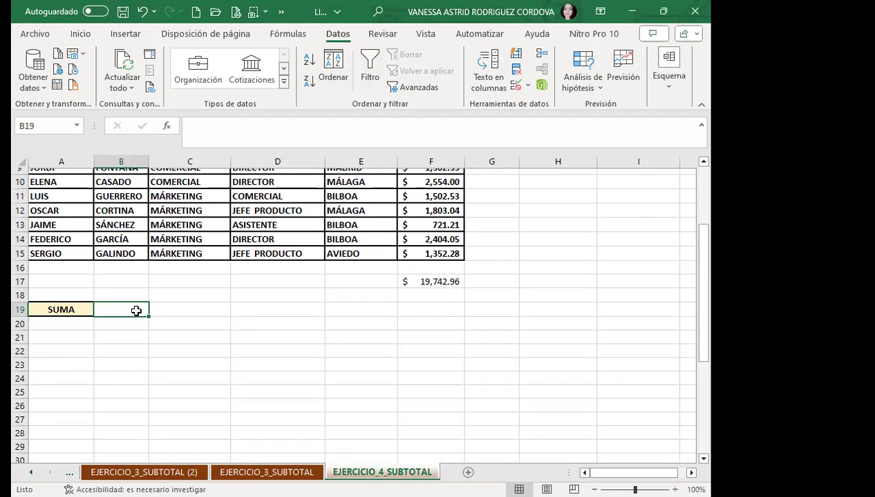
scroll(137, 310, up, 3)
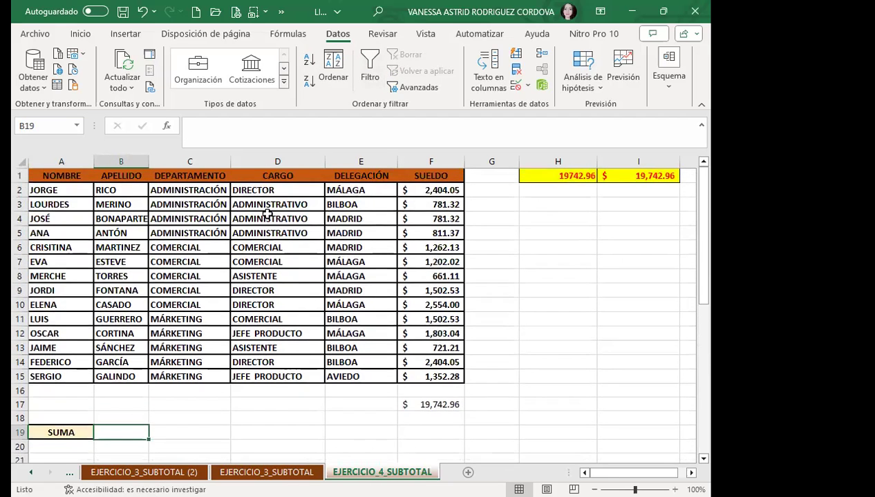
scroll(255, 235, down, 3)
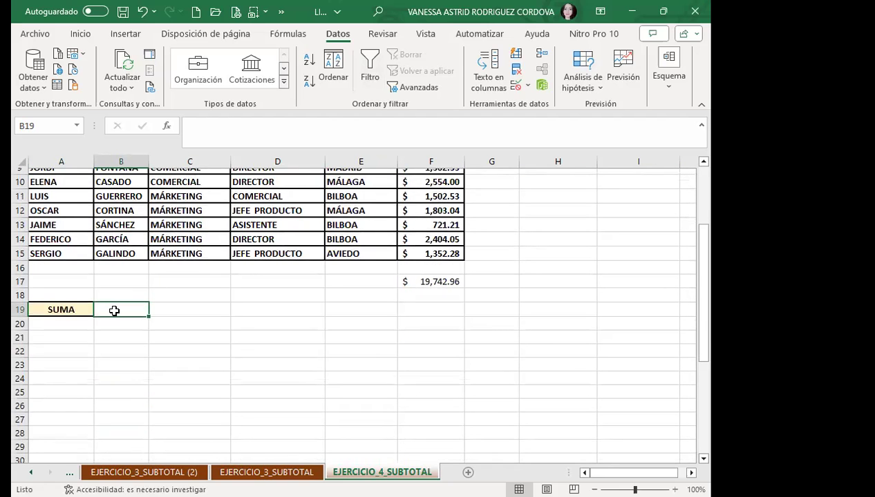
click(73, 308)
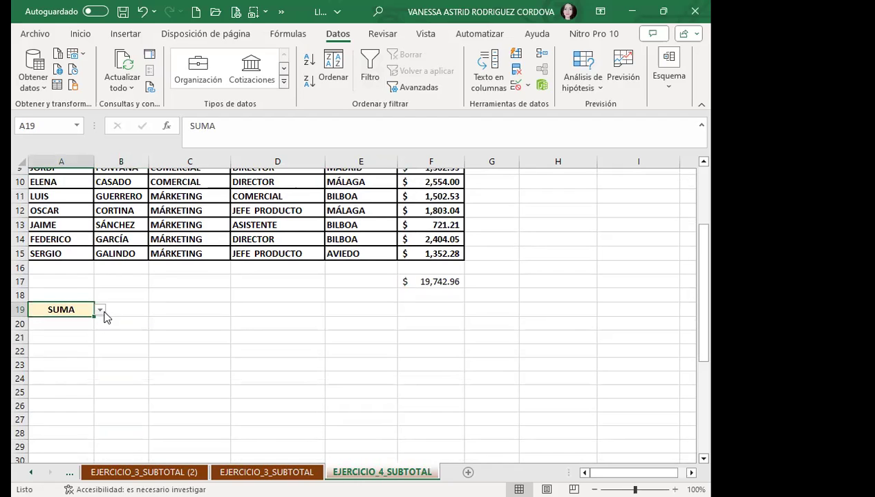
Step: Try PROMEDIO, CONTAR and MAX in A19's calculation dropdown
click(100, 311)
click(64, 347)
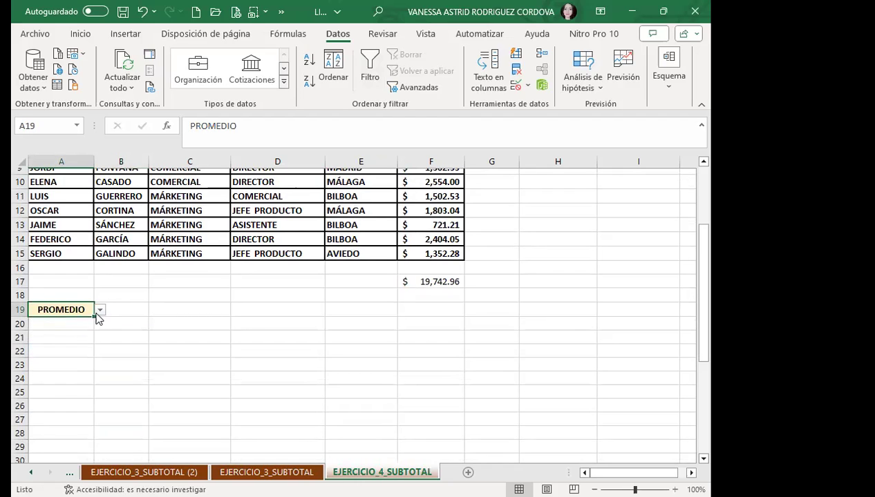
click(101, 311)
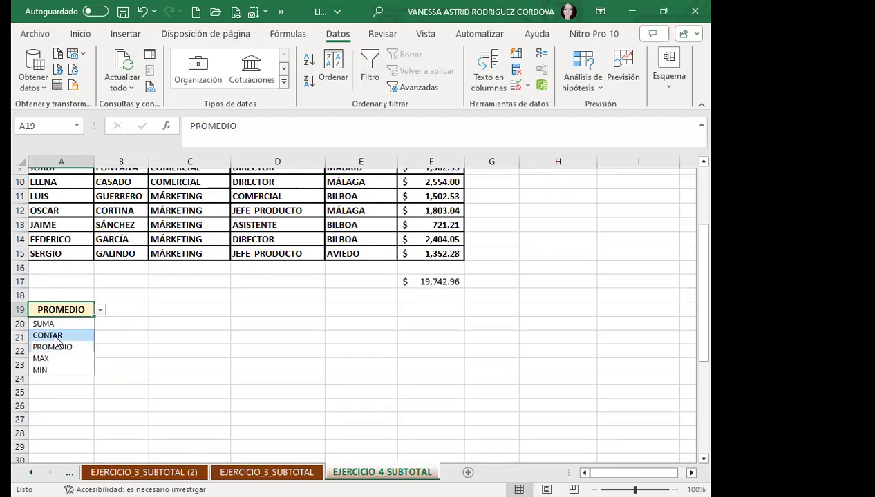
click(57, 336)
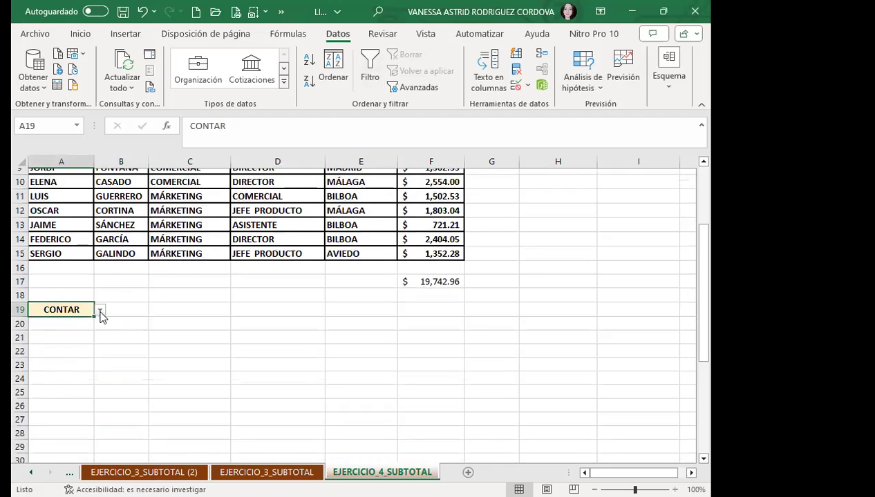
click(101, 311)
click(52, 360)
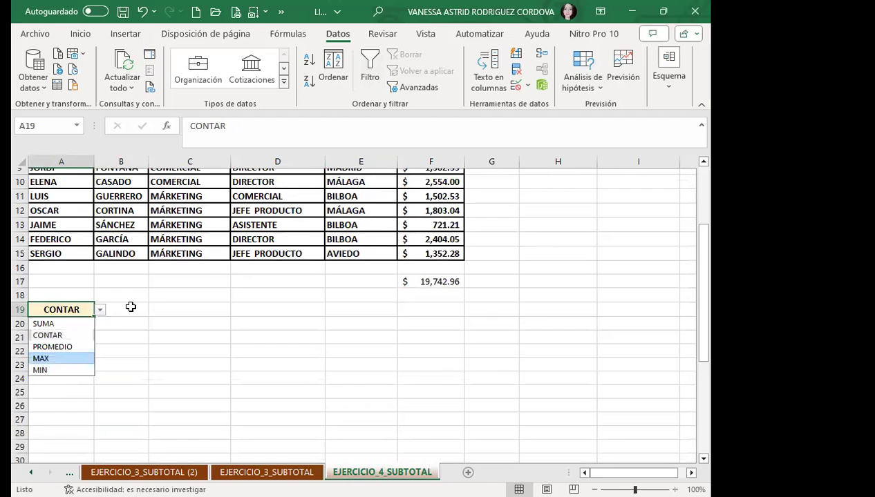
click(131, 308)
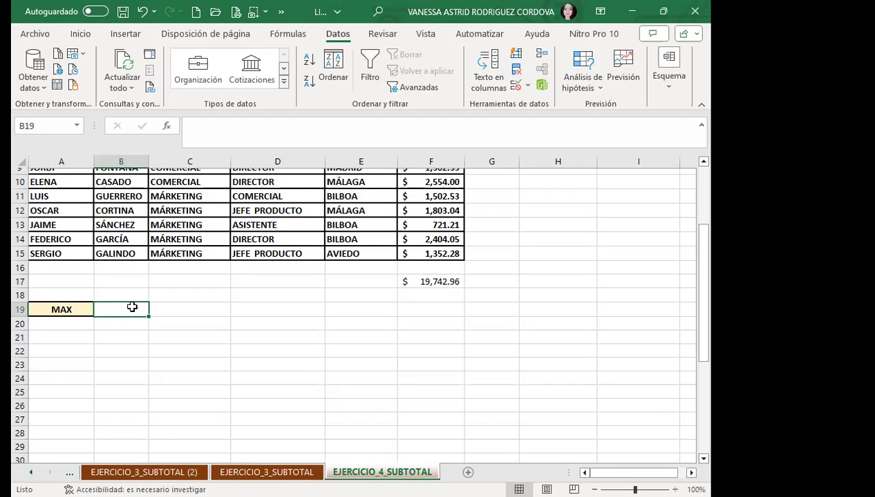
click(48, 308)
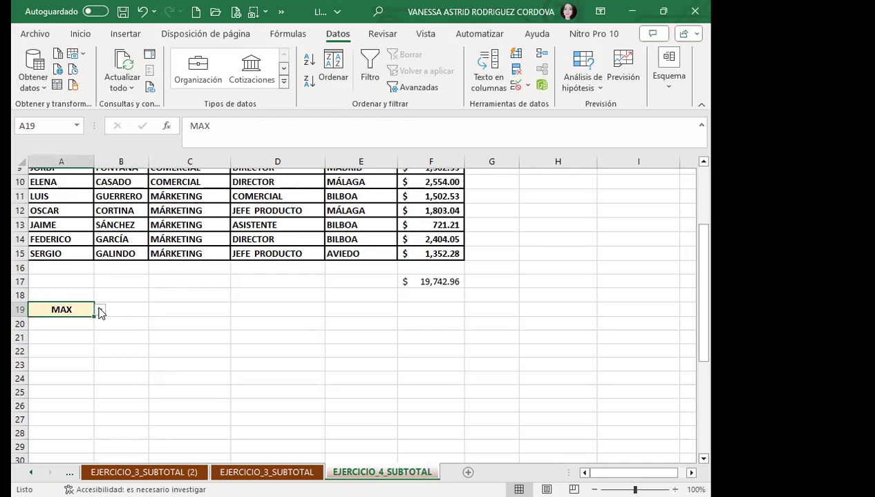
click(100, 311)
Step: Set A19 back to SUMA and widen column B beside B19
click(57, 323)
scroll(601, 262, up, 3)
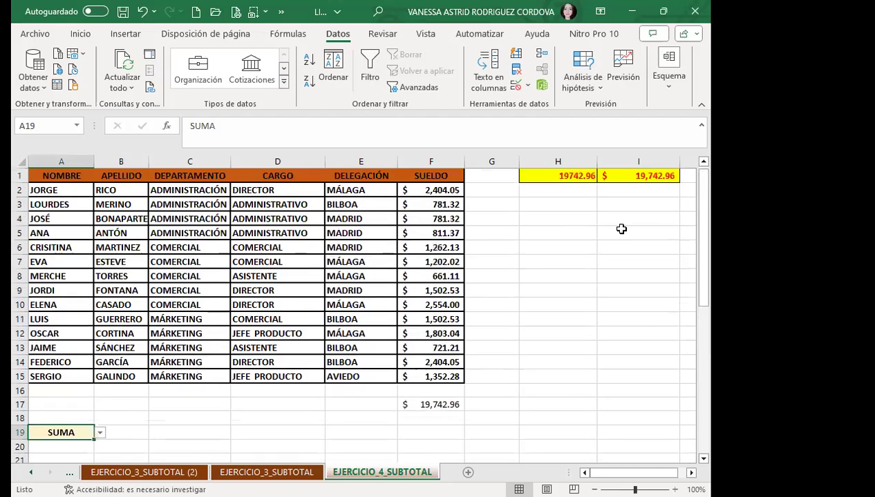
scroll(375, 348, down, 2)
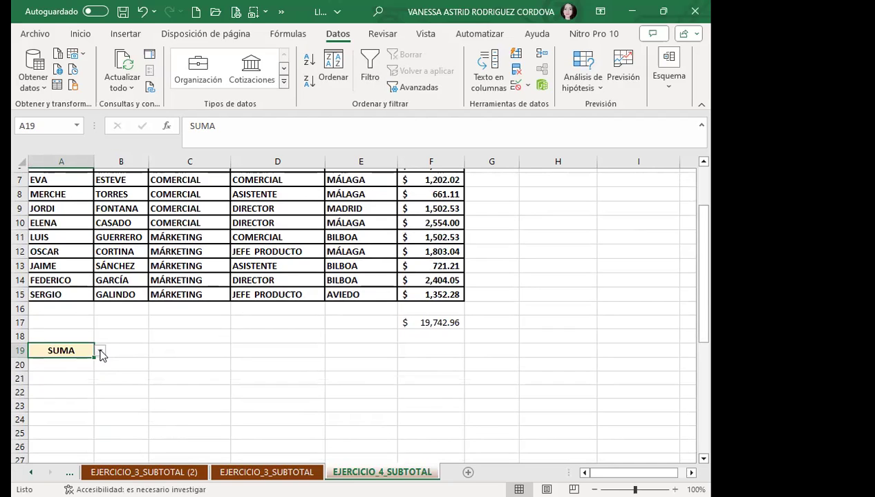
click(118, 353)
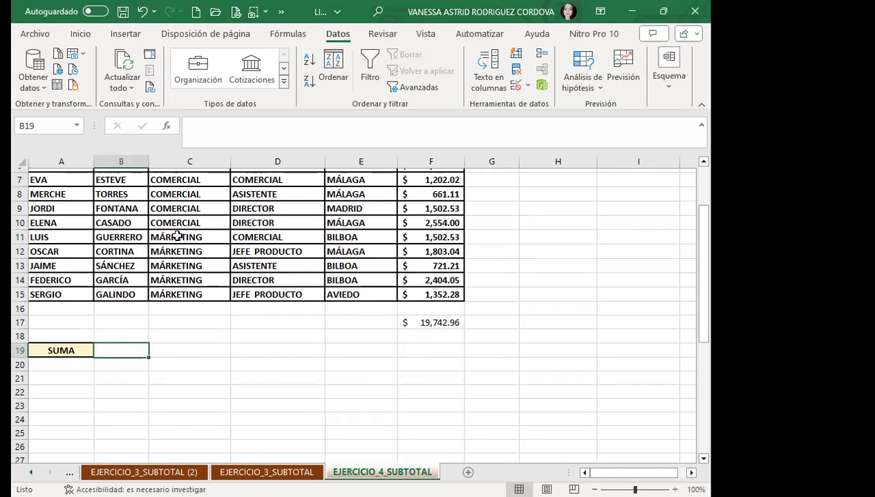
mouse_move(148, 162)
mouse_down()
mouse_move(163, 347)
mouse_move(189, 346)
mouse_up()
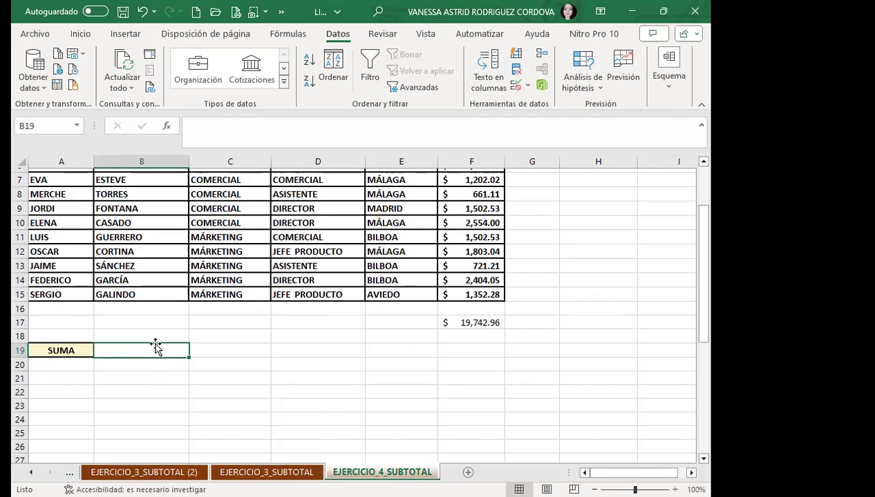
Step: Start B19's formula as =SI(A19="SUMA";SUBTOTALES(9; using the autocomplete list
text(=)
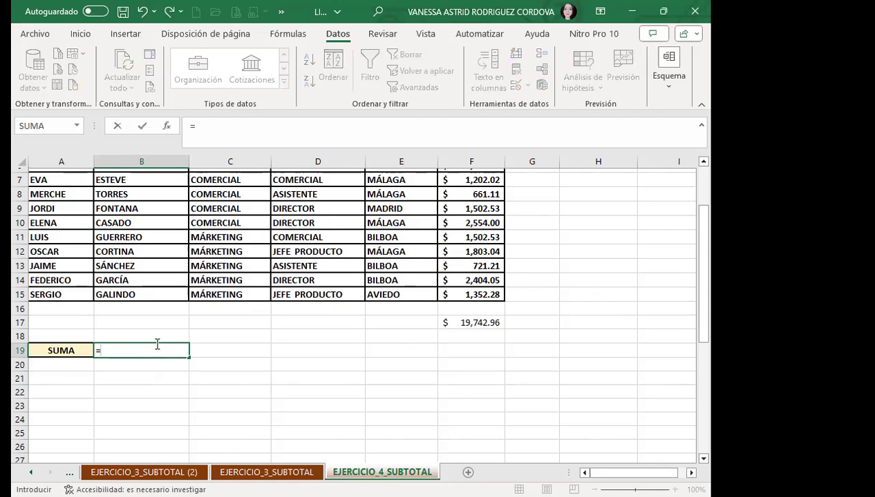
text(S)
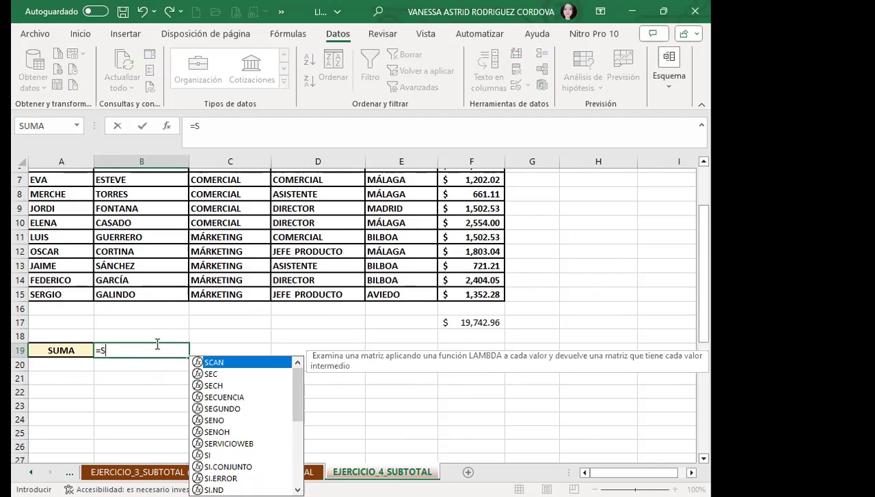
text(I)
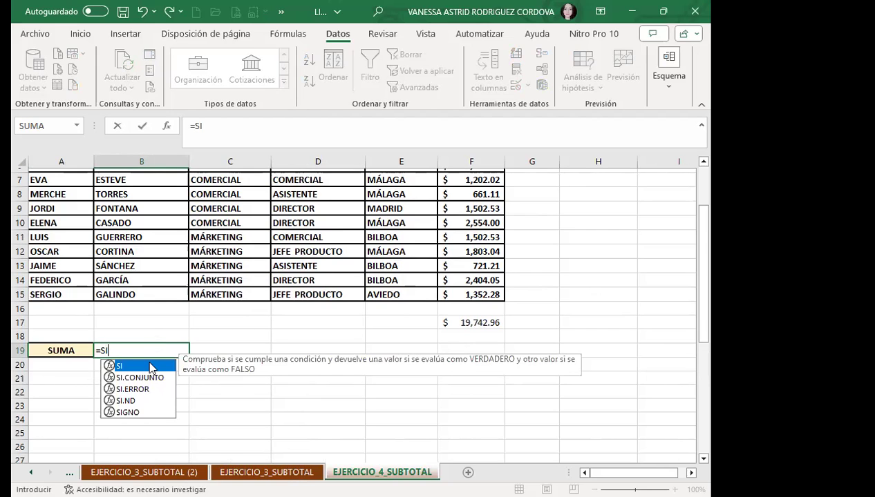
text(()
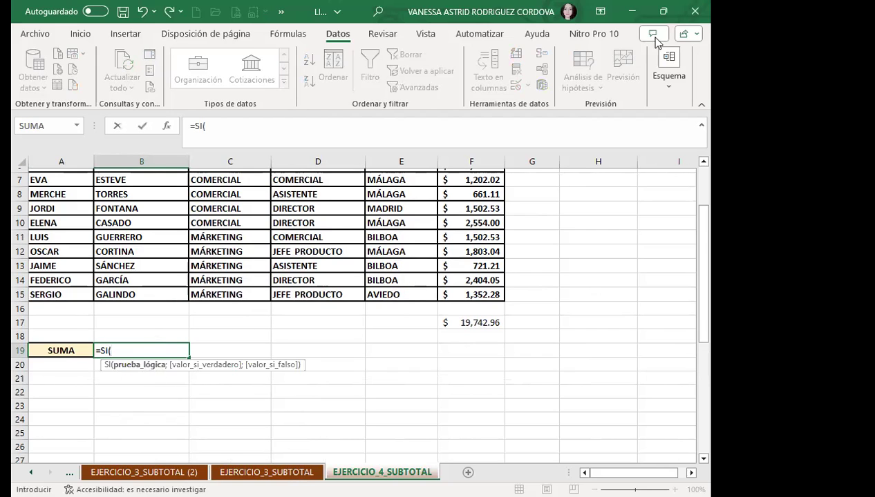
click(64, 351)
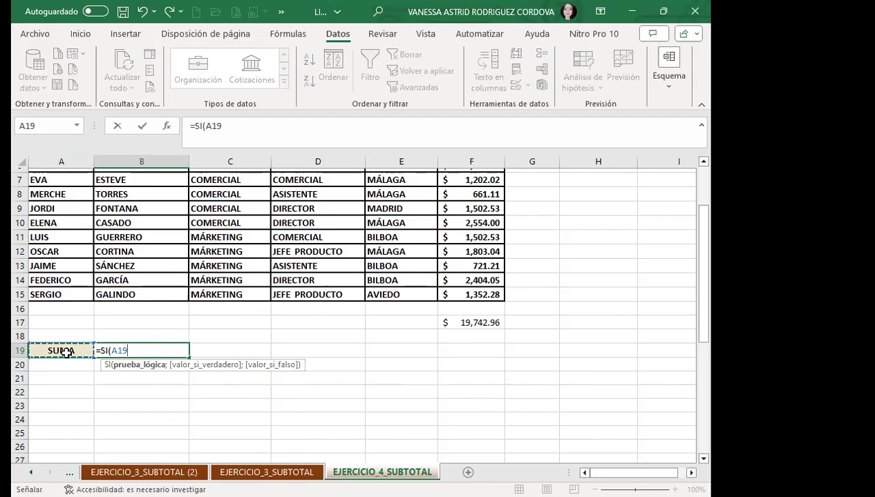
text(=)
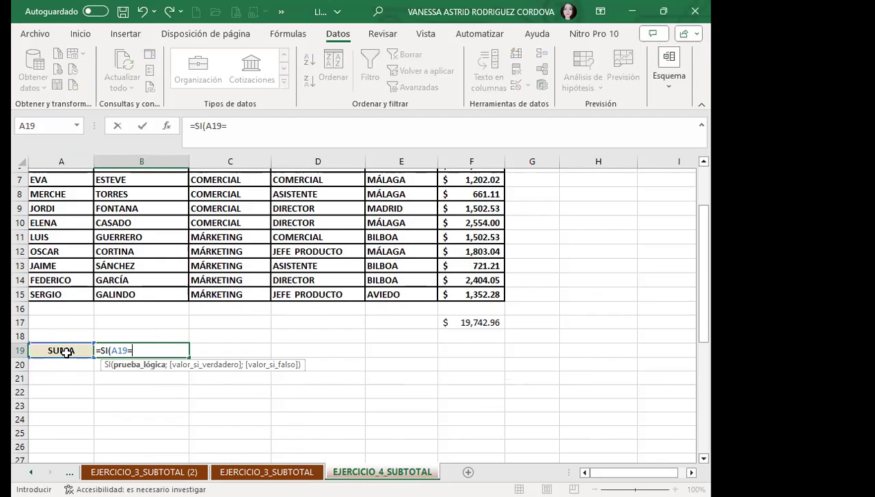
text("SUMA")
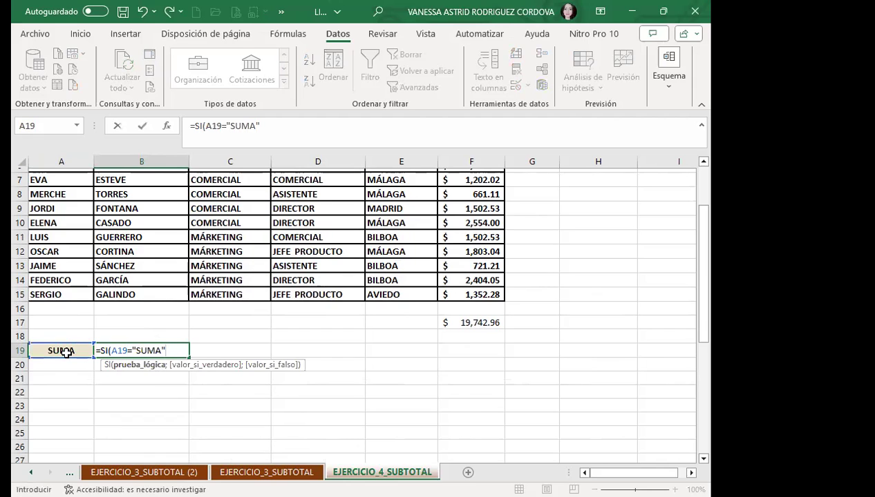
text(;)
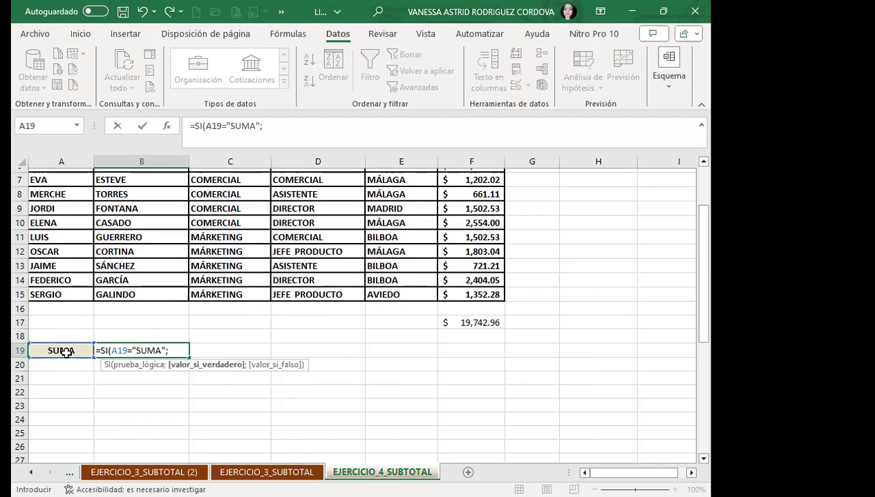
text(SUB)
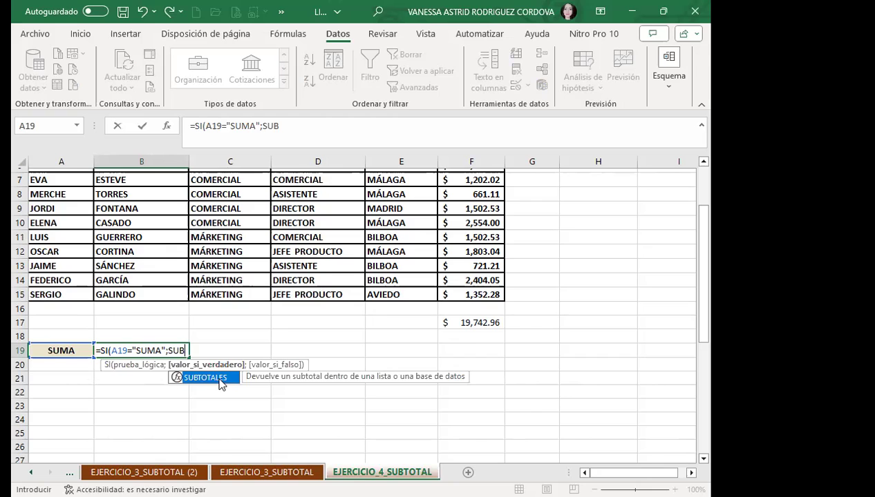
double_click(219, 379)
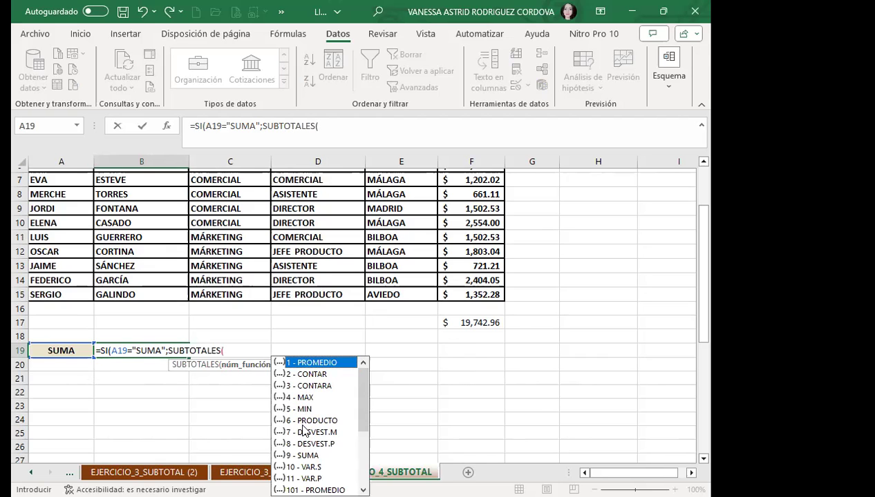
text(9)
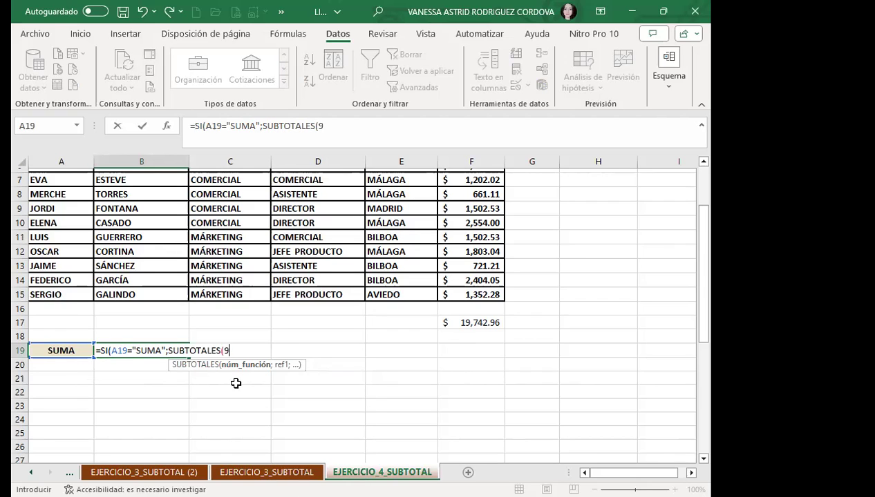
text(;)
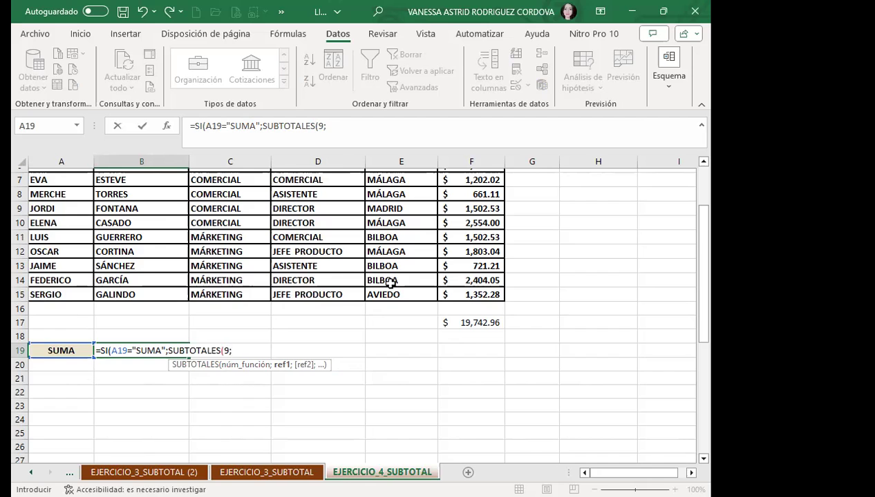
scroll(386, 280, up, 2)
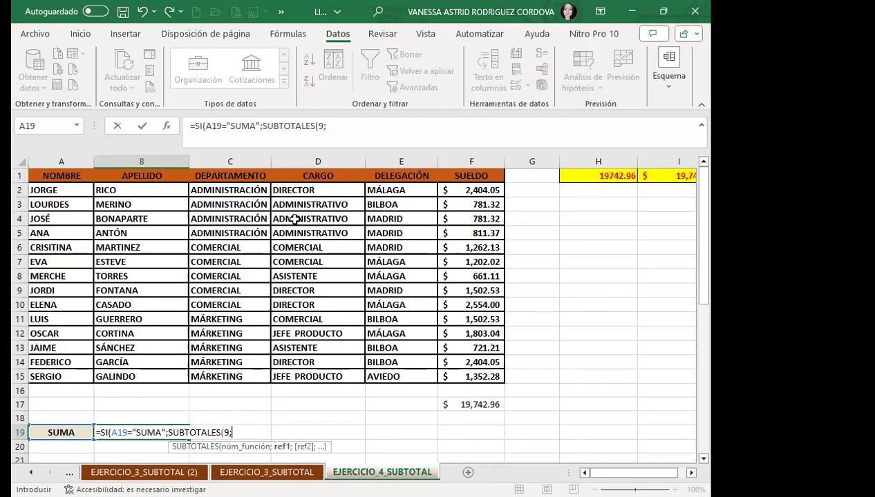
Step: Add the absolute range $A$2:$F$15, close the parenthesis and enter B19's formula
drag(54, 189, 456, 375)
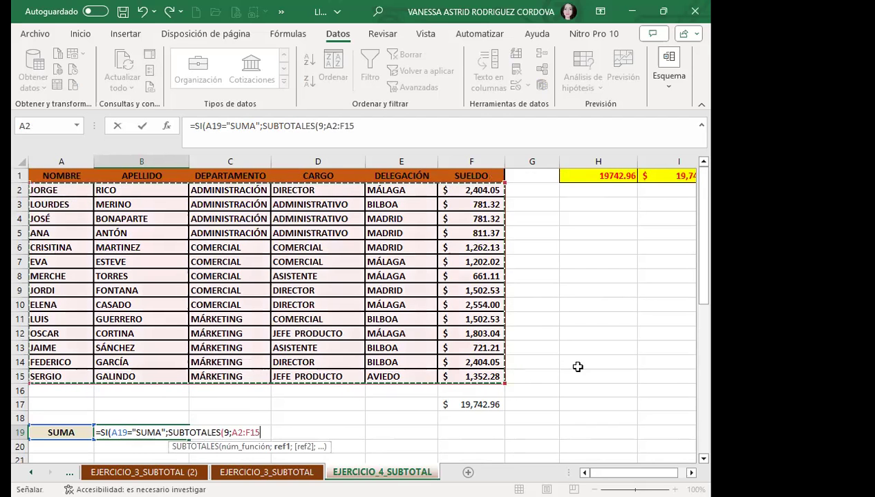
scroll(565, 365, down, 1)
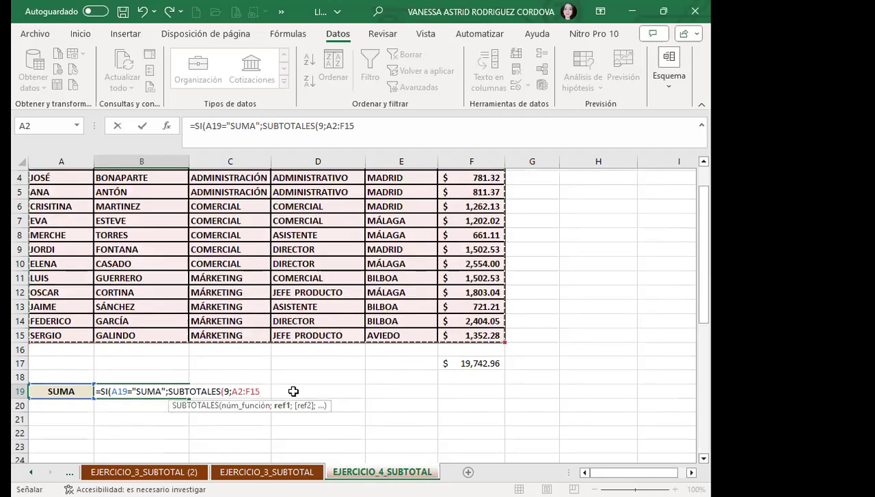
key(F4)
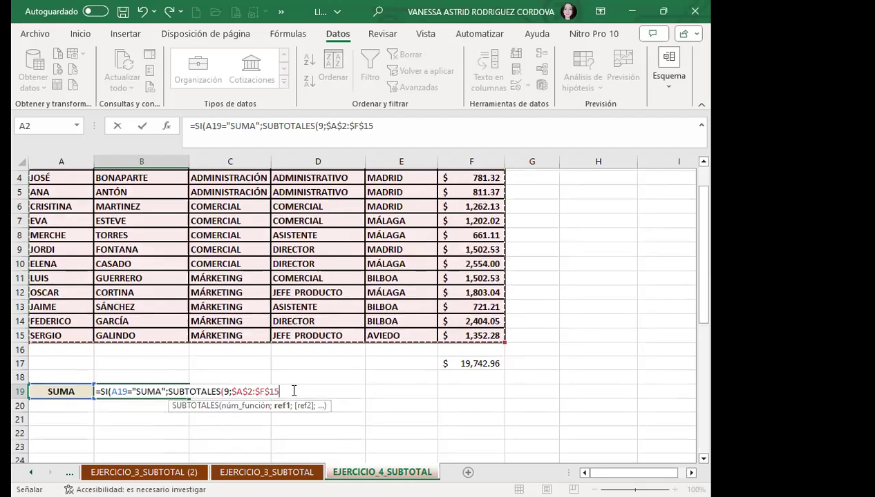
text(=)
key(BackSpace)
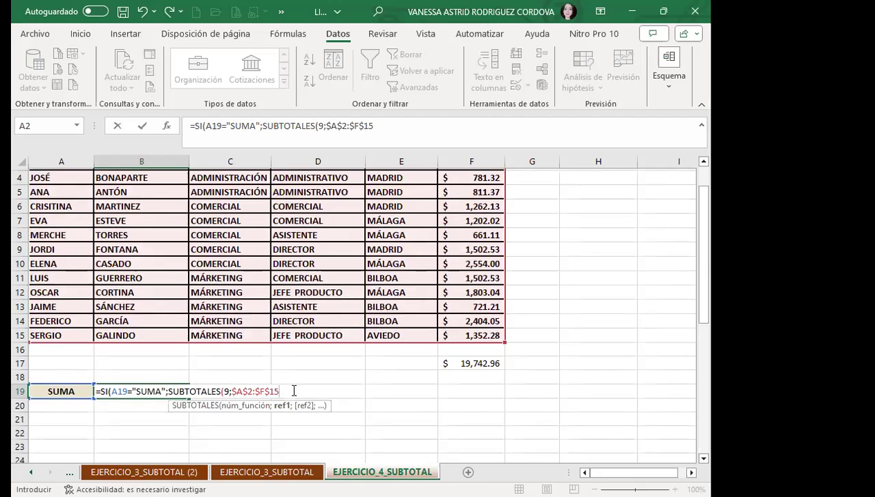
text())
key(Return)
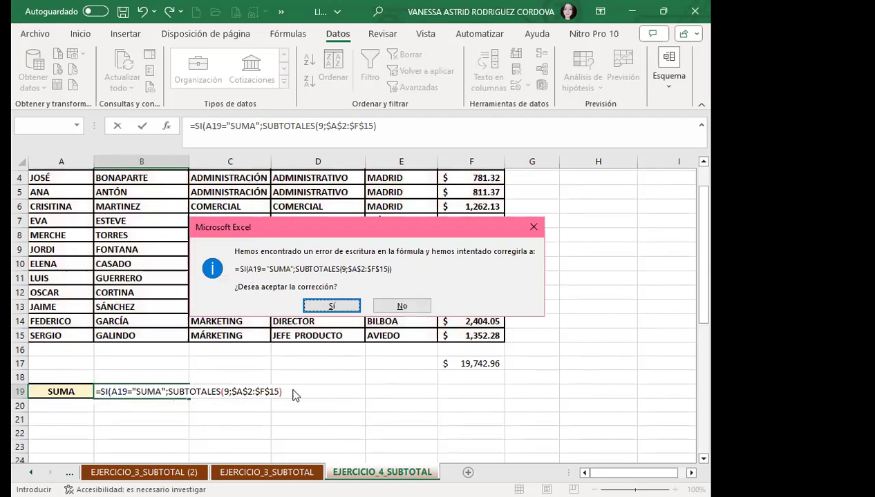
Step: Accept Excel's corrected formula so B19 shows $19,742.96
click(334, 307)
click(135, 388)
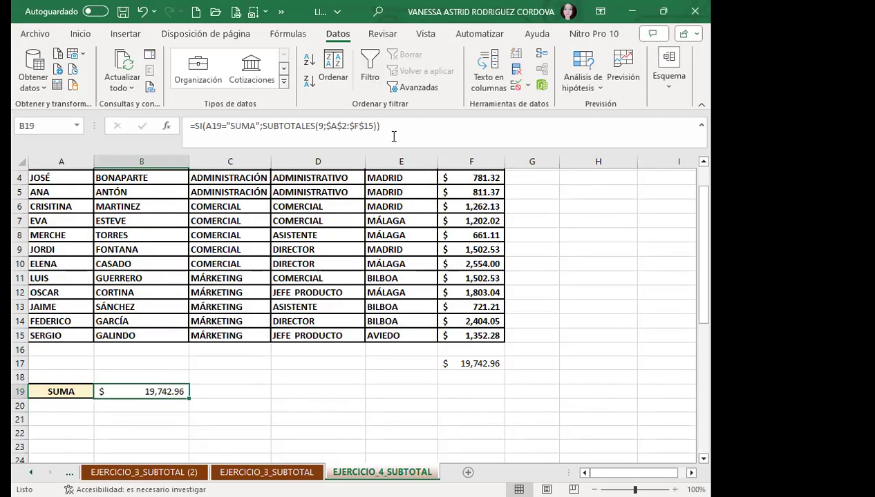
click(67, 395)
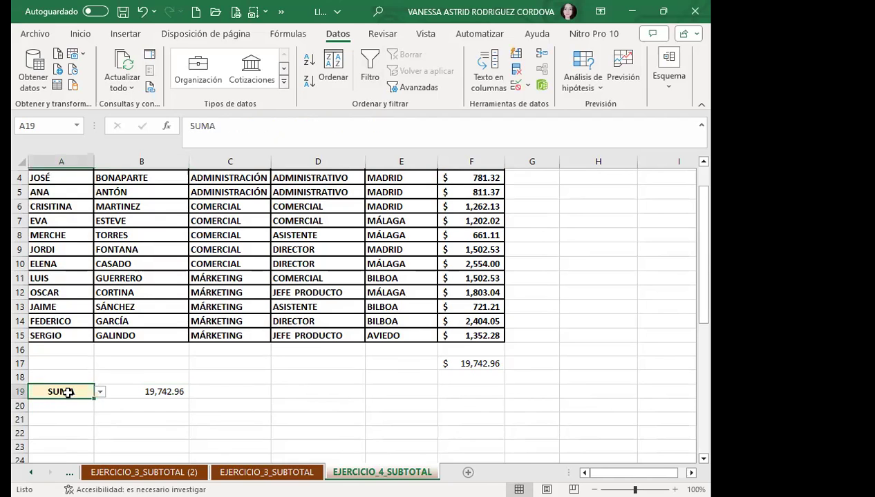
Step: Test A19 with CONTAR, which gives FALSO, then set it back to SUMA
click(100, 393)
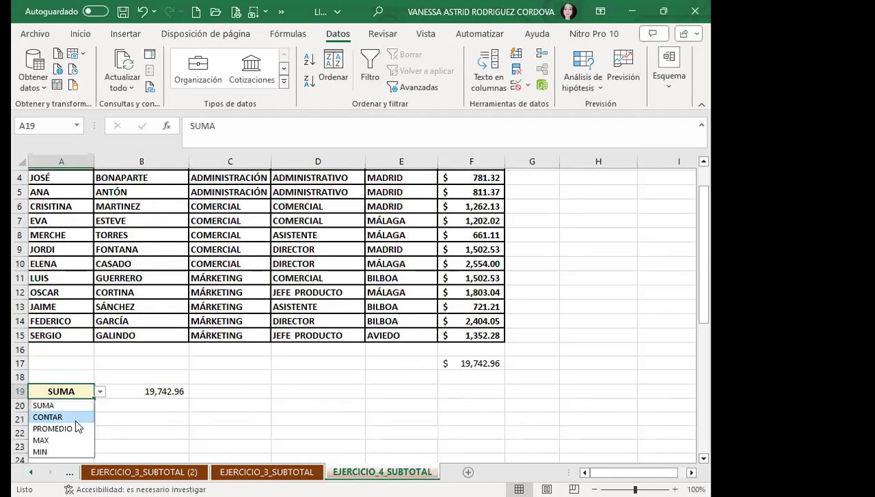
key(Return)
click(100, 394)
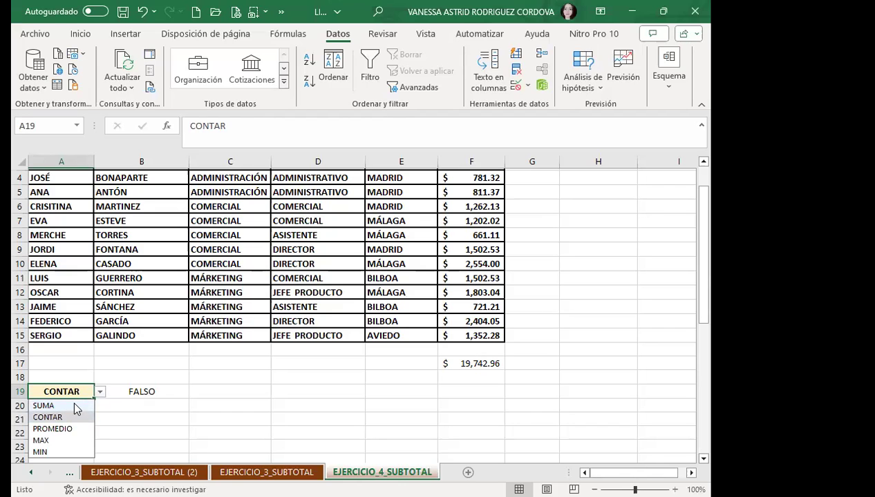
click(75, 406)
click(128, 391)
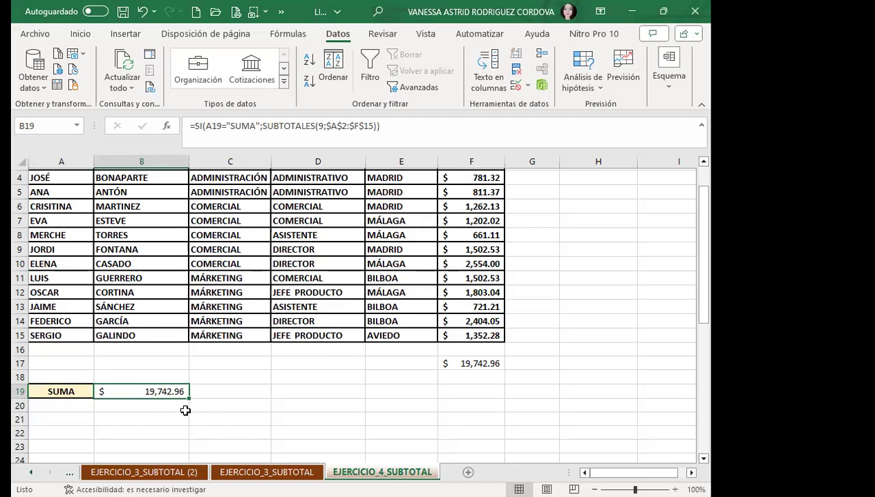
scroll(451, 312, up, 1)
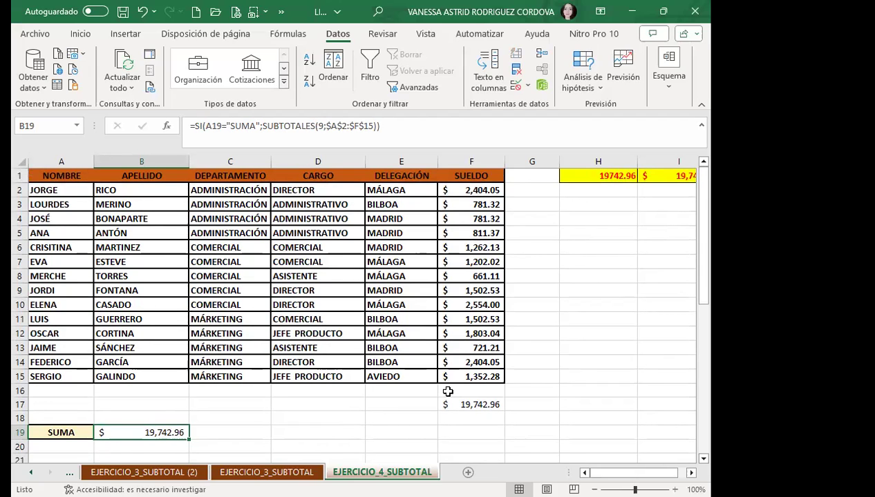
scroll(399, 259, down, 1)
scroll(275, 312, down, 1)
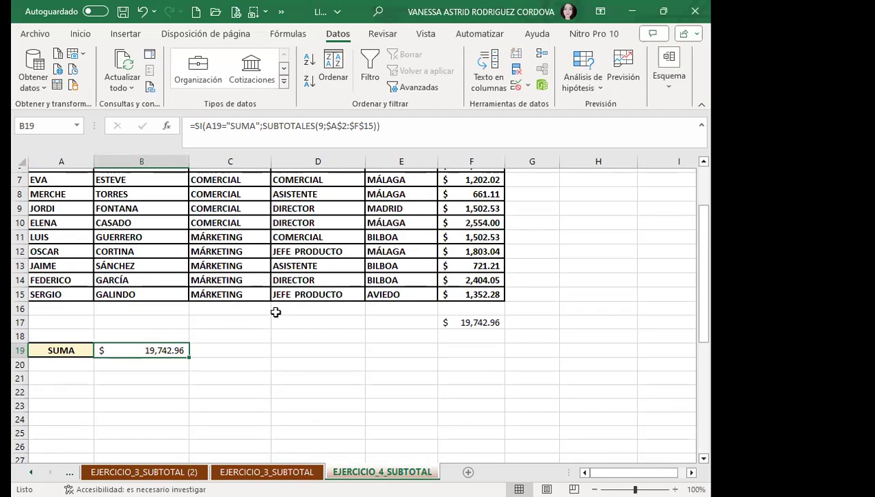
click(151, 313)
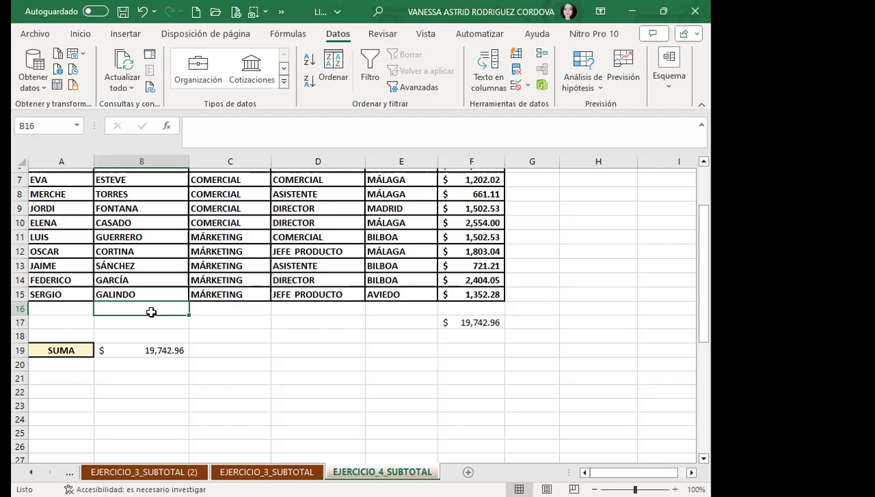
scroll(253, 364, up, 2)
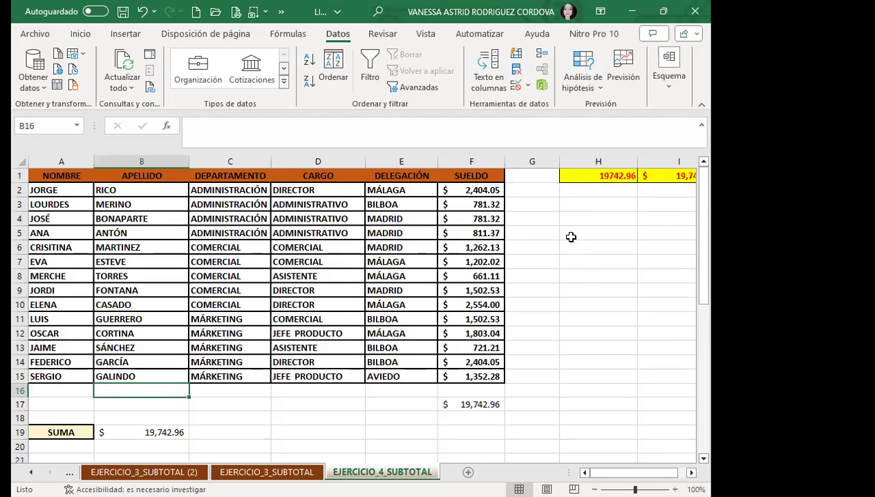
click(477, 218)
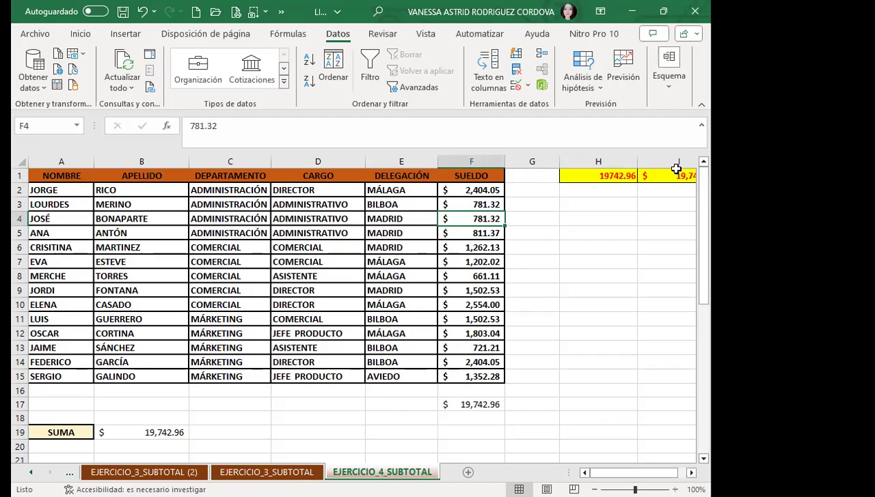
click(615, 175)
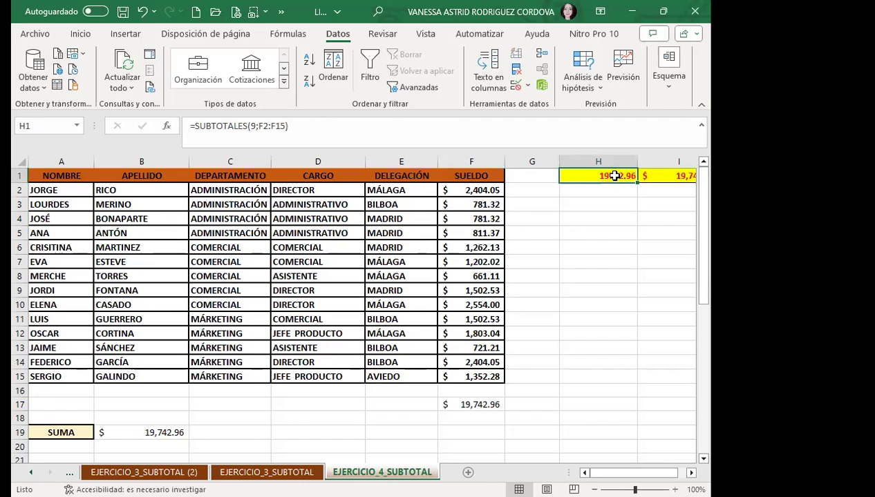
click(253, 126)
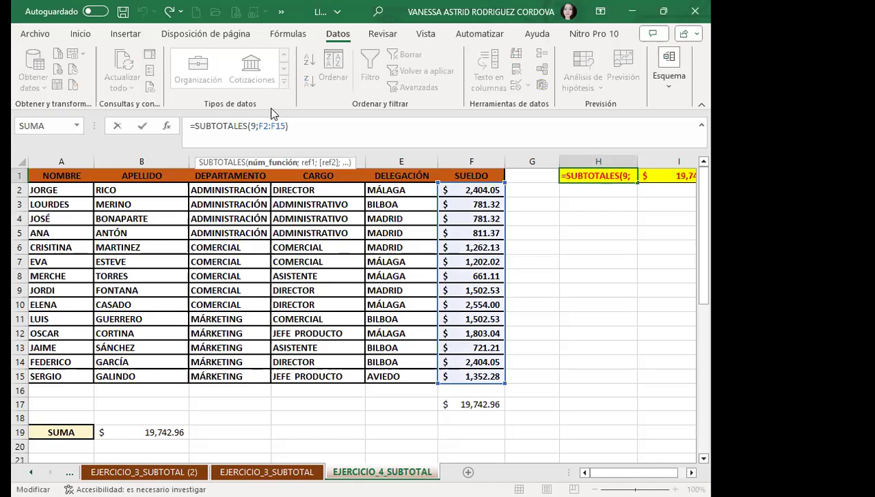
key(Return)
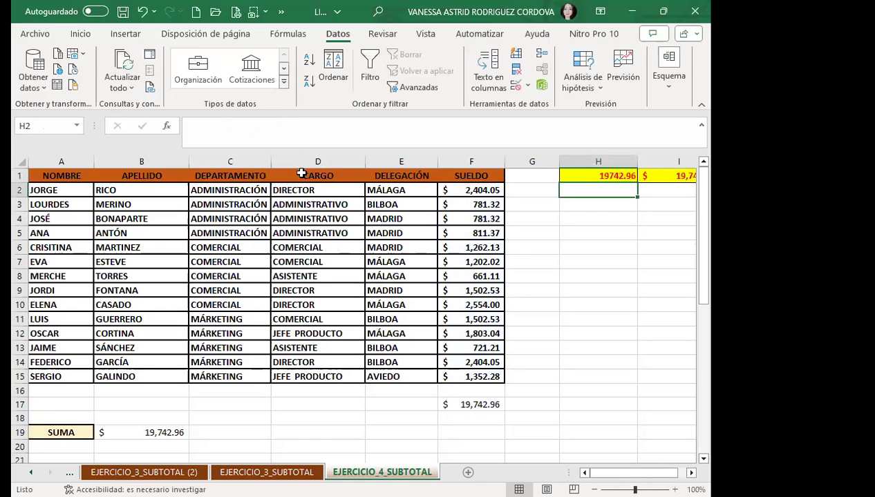
click(325, 233)
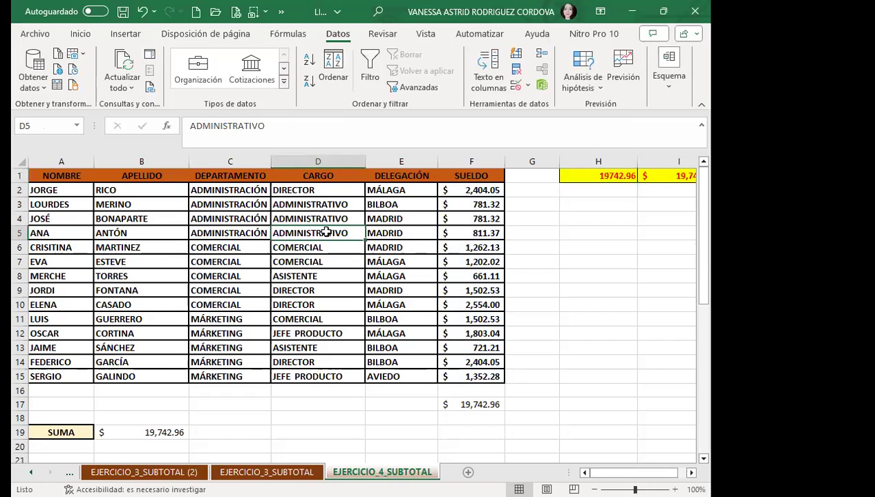